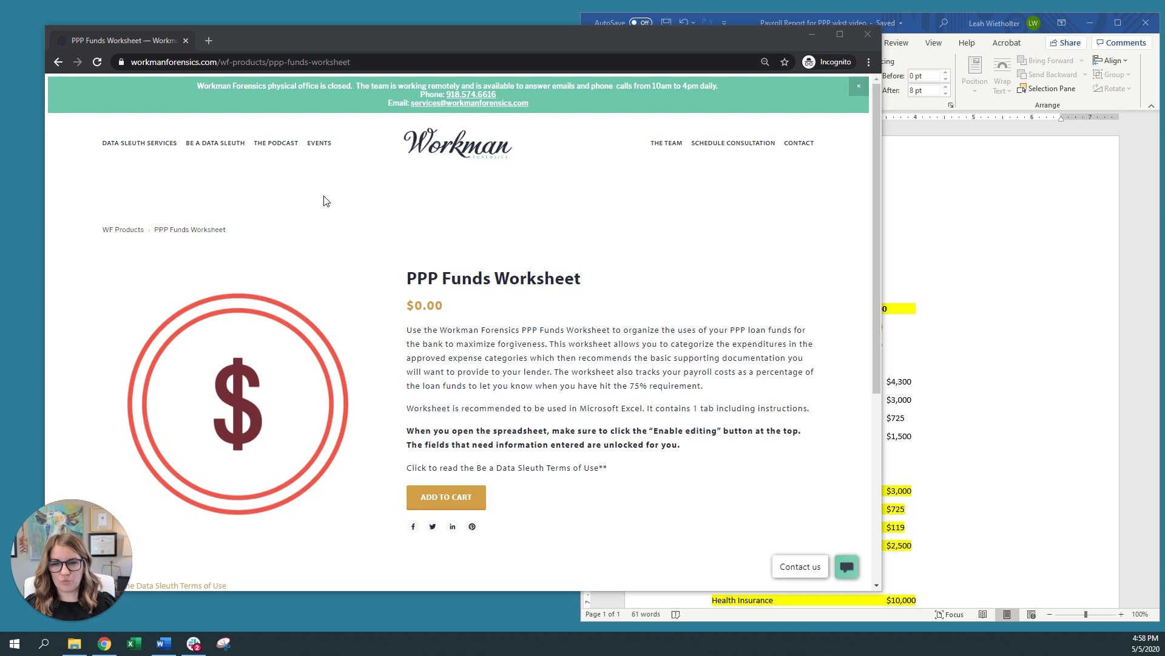
Add the free PPP Funds Worksheet to the cart, accept the terms, and enter the checkout email
click(456, 502)
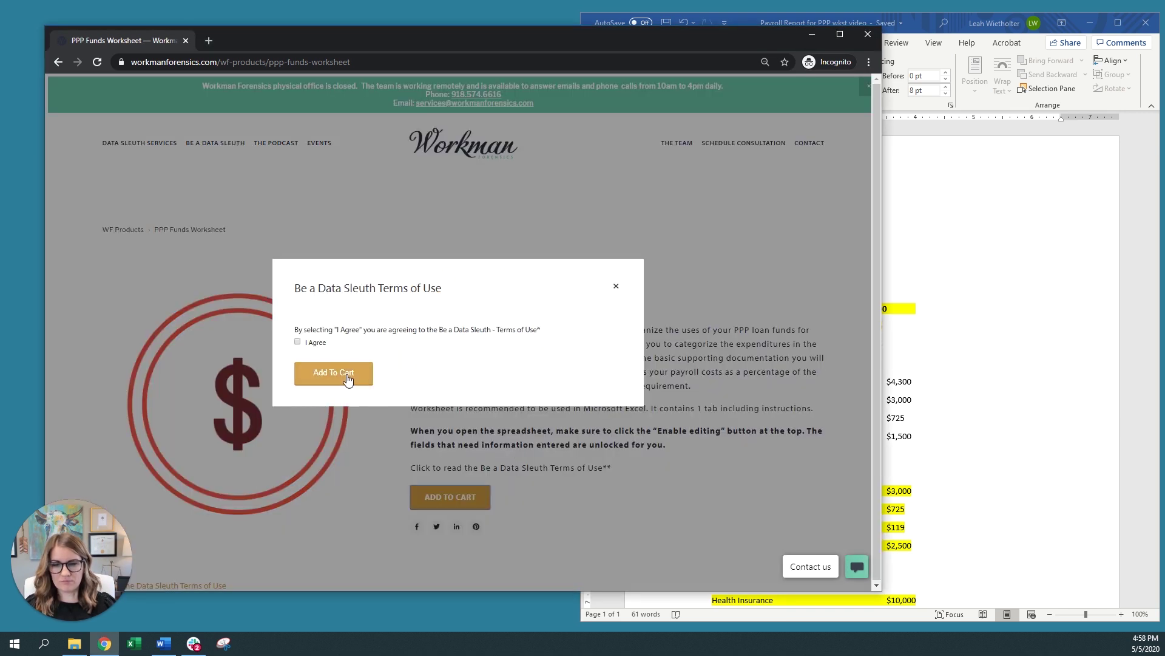
click(298, 343)
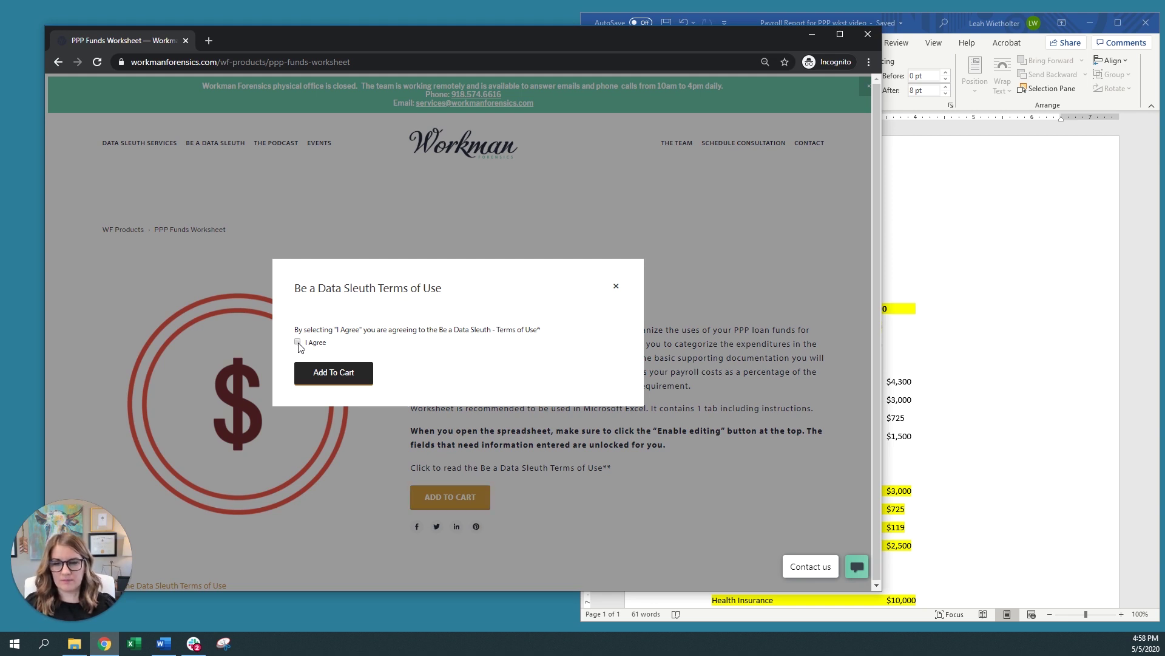
click(333, 373)
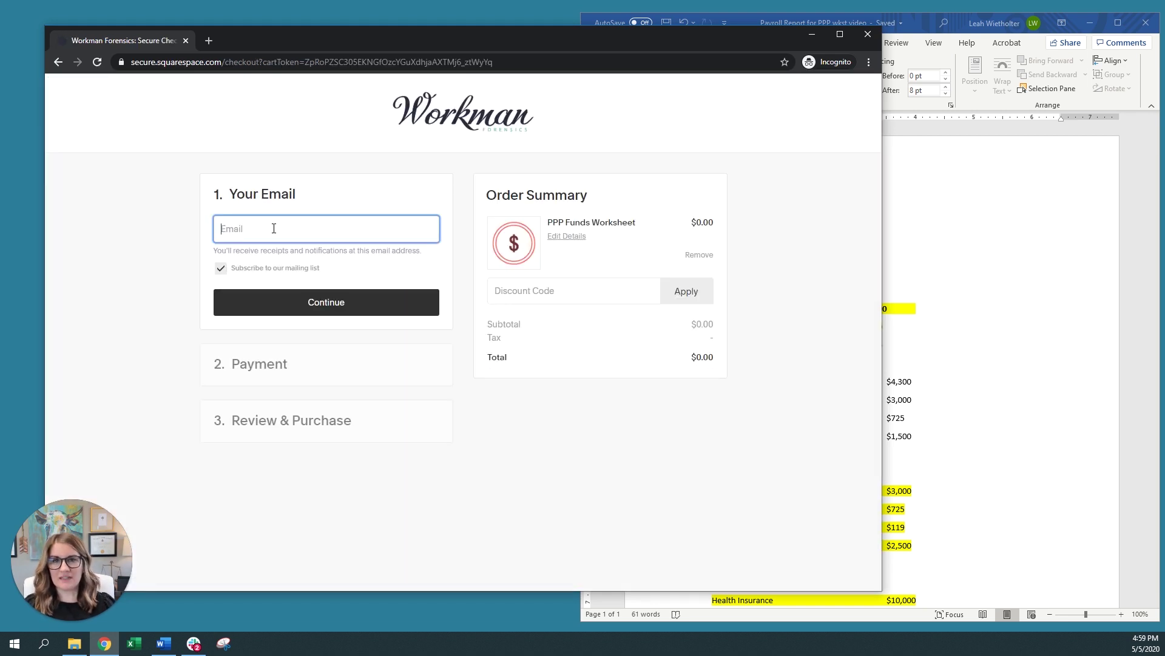
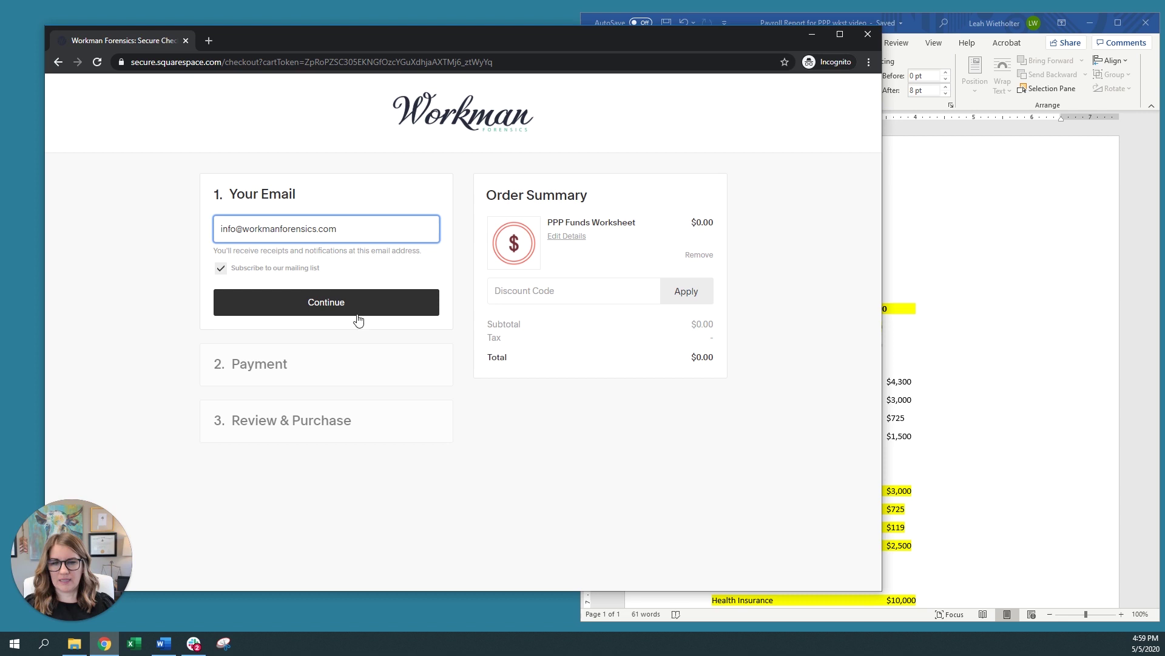
click(329, 305)
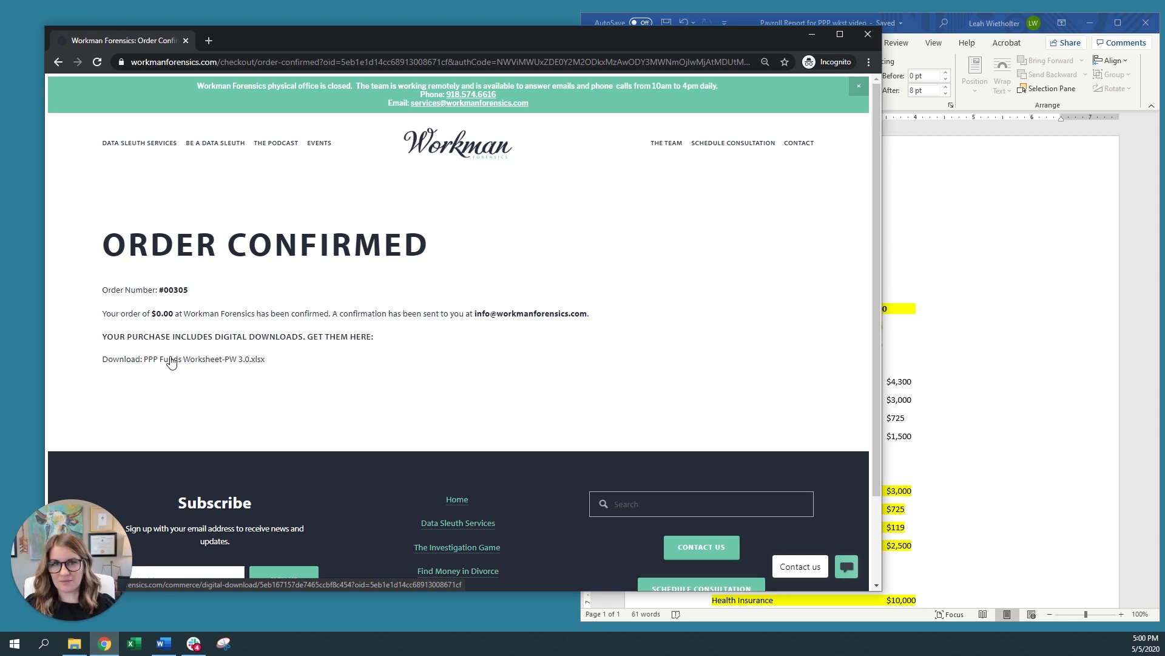
Save PPP+Funds+Worksheet-PW+3.0.xlsx to the Downloads folder
click(172, 360)
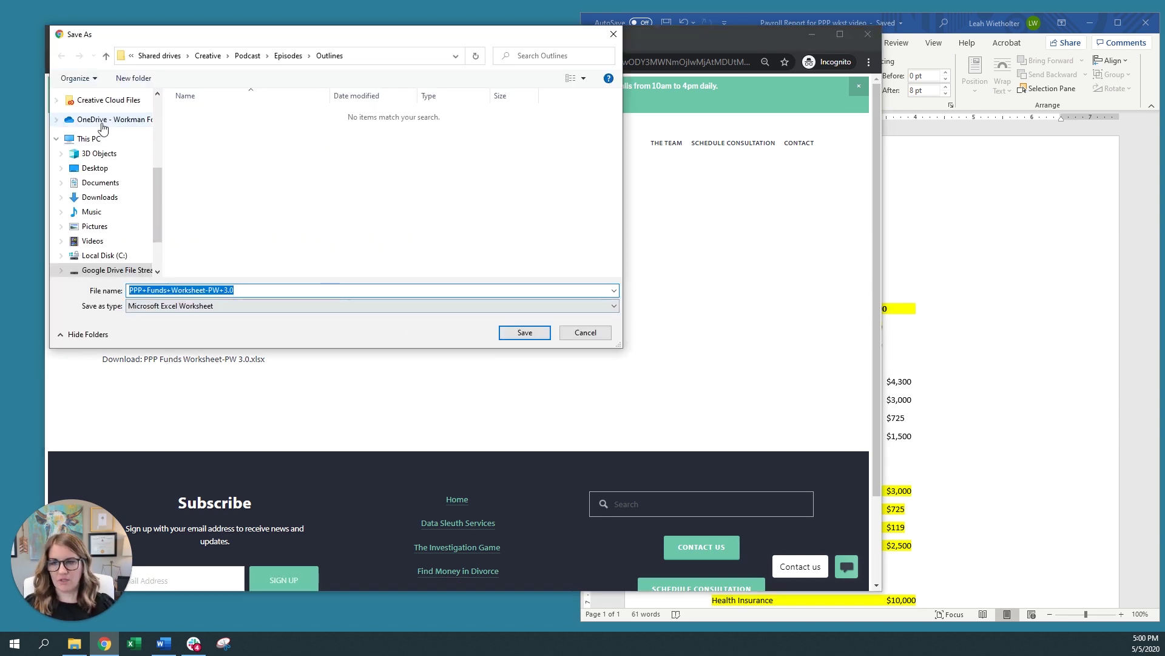
click(118, 203)
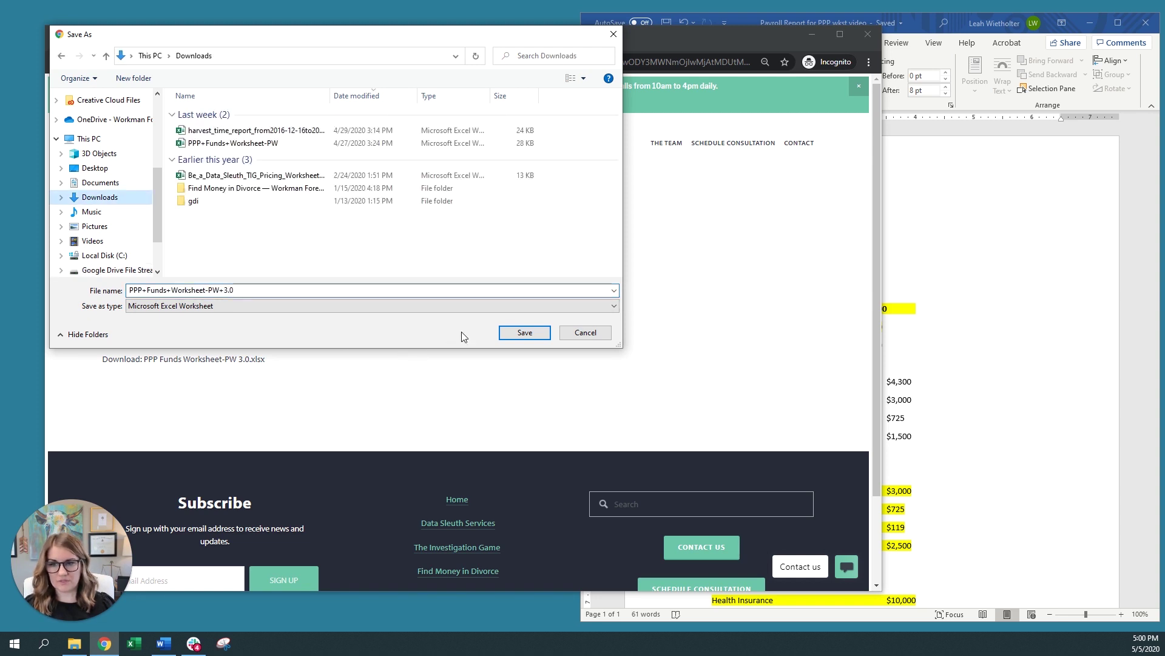
click(524, 333)
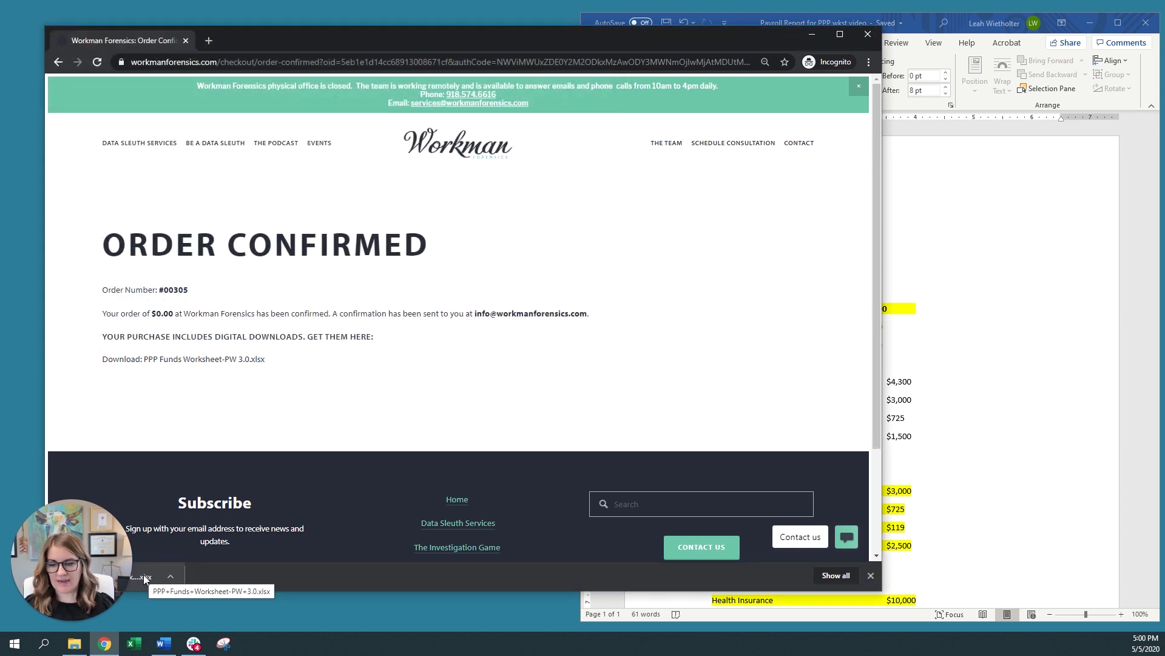
Open the downloaded worksheet in a larger Excel window, enable editing, and go to A14
click(145, 577)
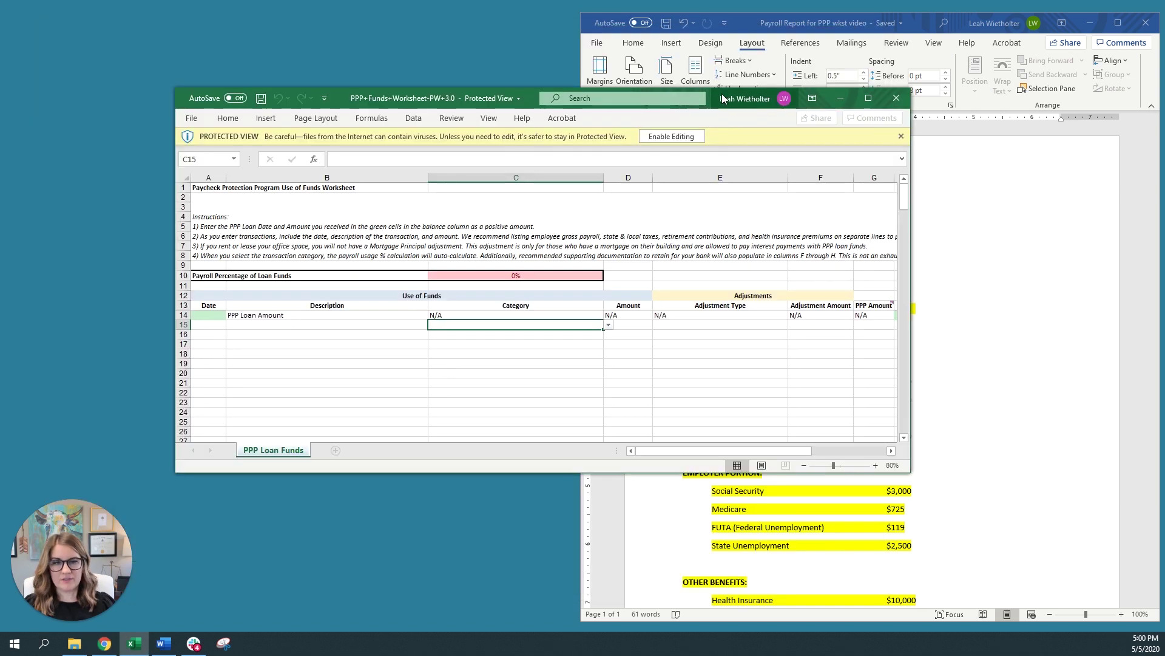
drag(648, 81, 550, 32)
drag(753, 410, 809, 616)
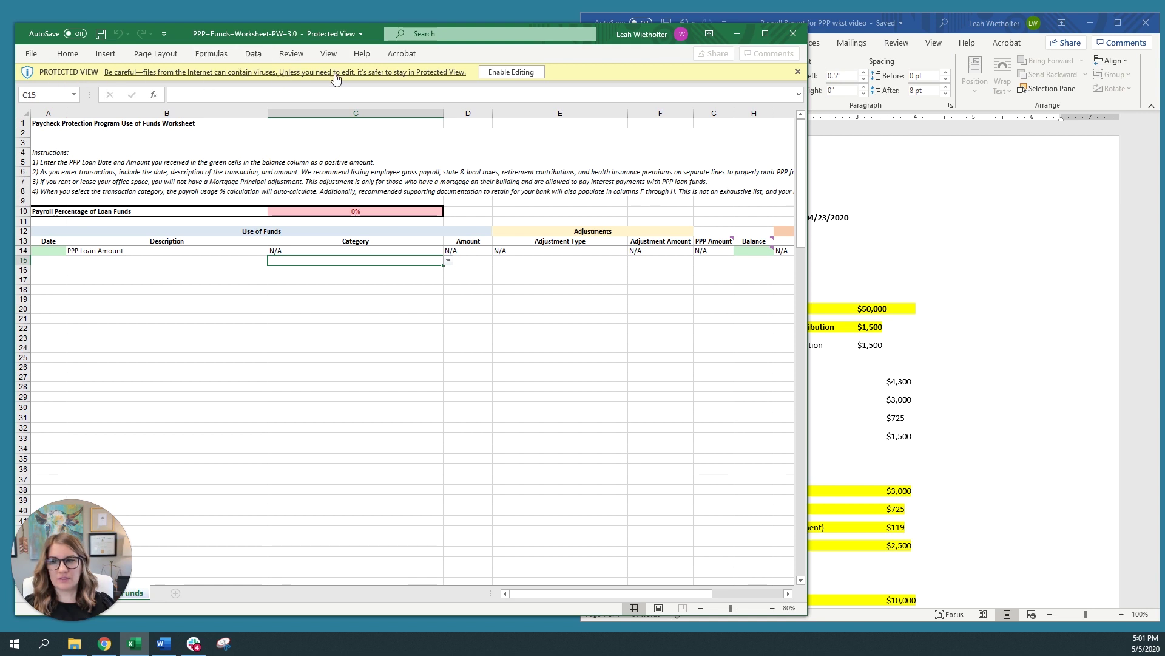
click(511, 72)
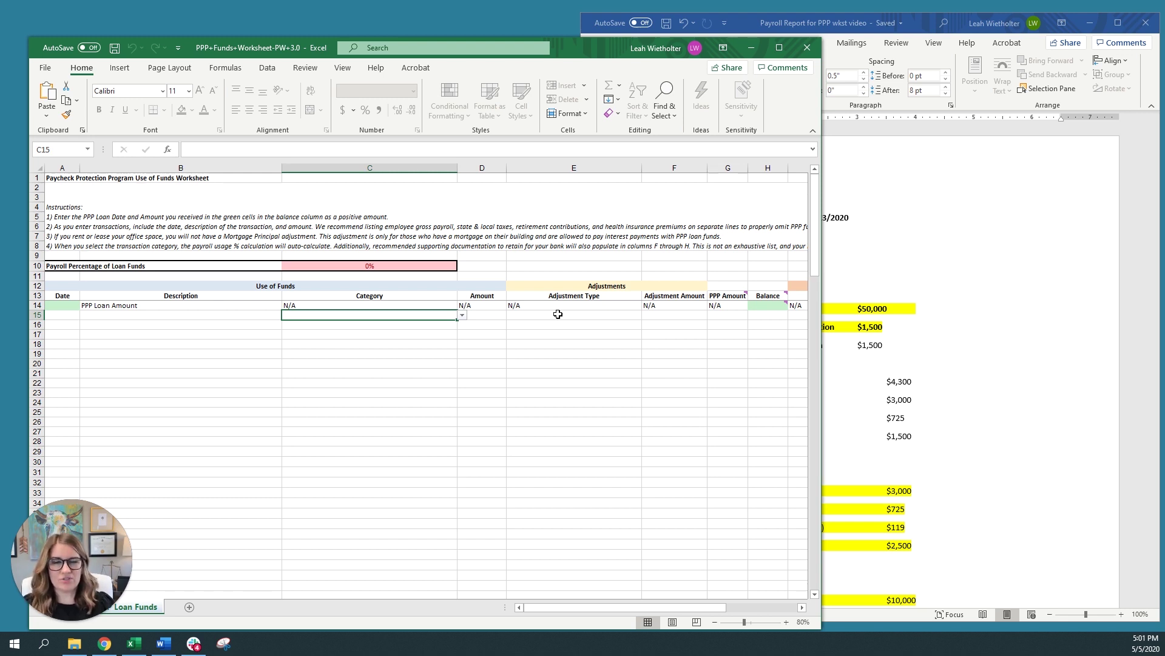
key(ctrl+Home)
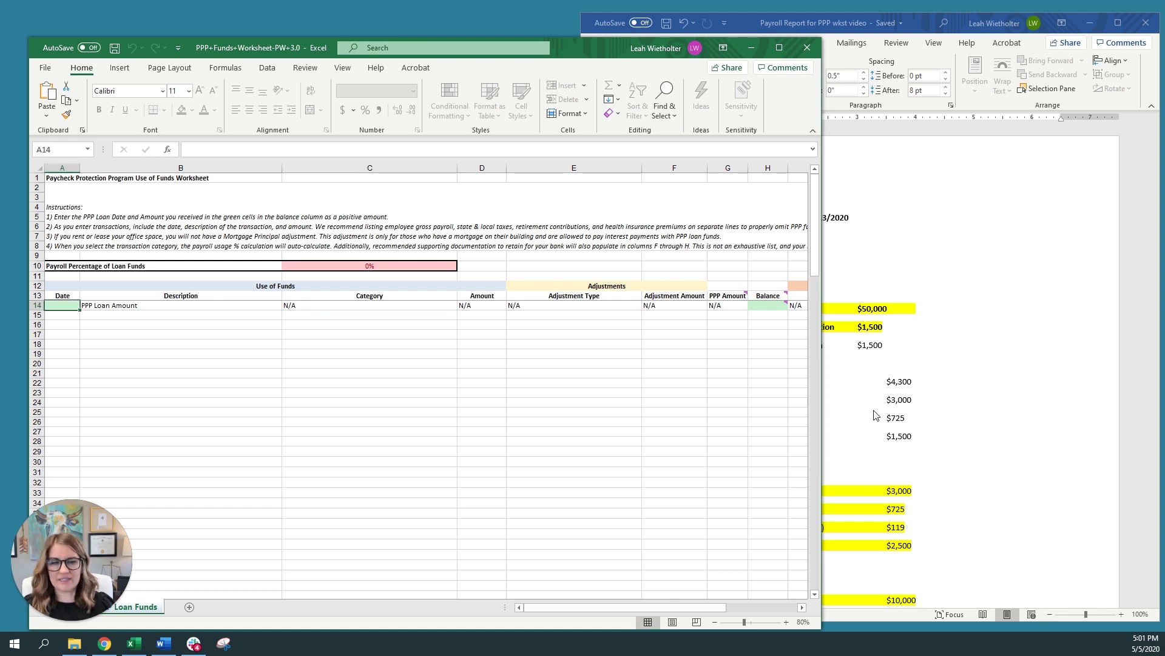
Scroll through the Word Payroll Report's gross pay, taxes and benefits figures
click(958, 402)
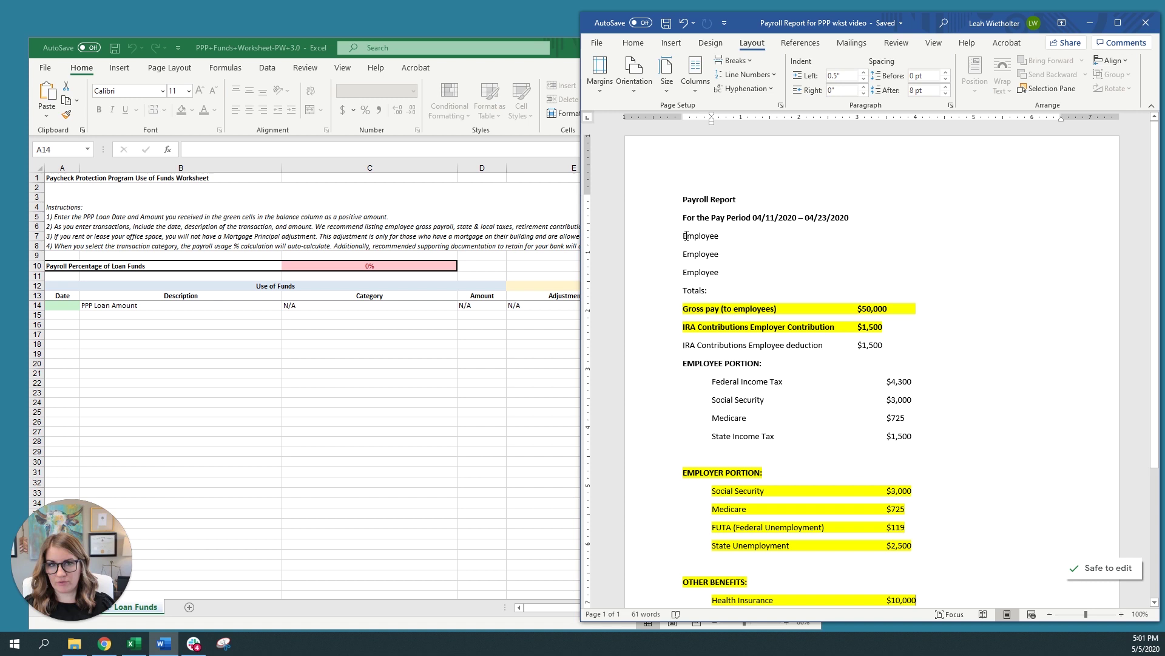
scroll(696, 285, down, 3)
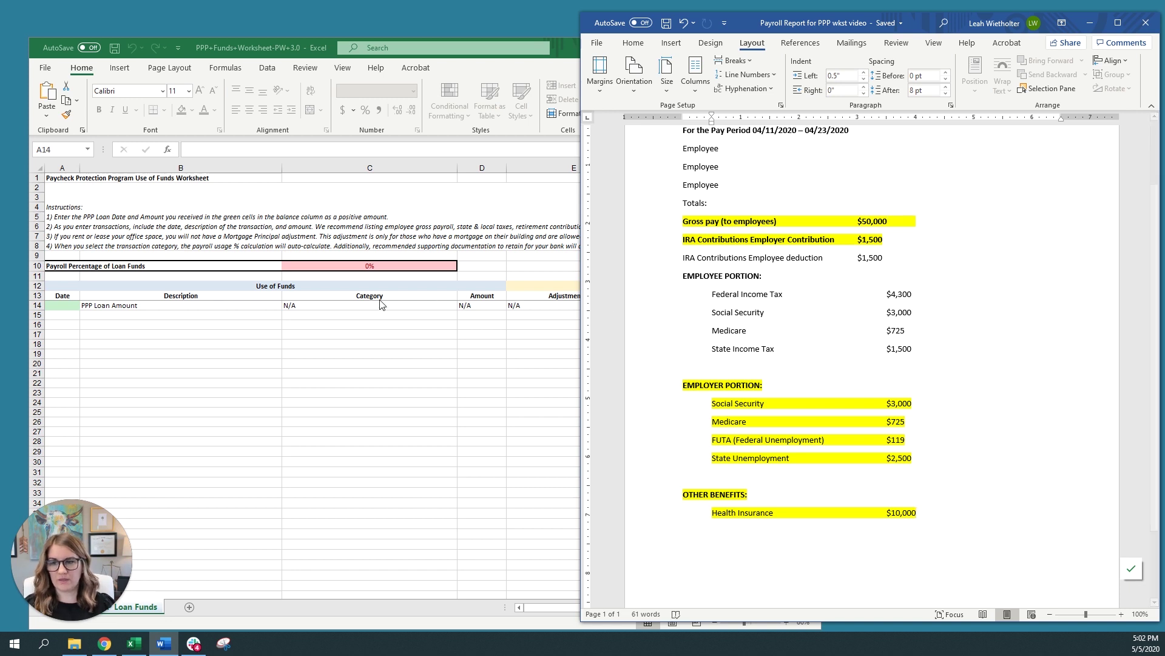
Enter loan date 4/15/20 in A14 and a 500,000 balance in H14
click(70, 312)
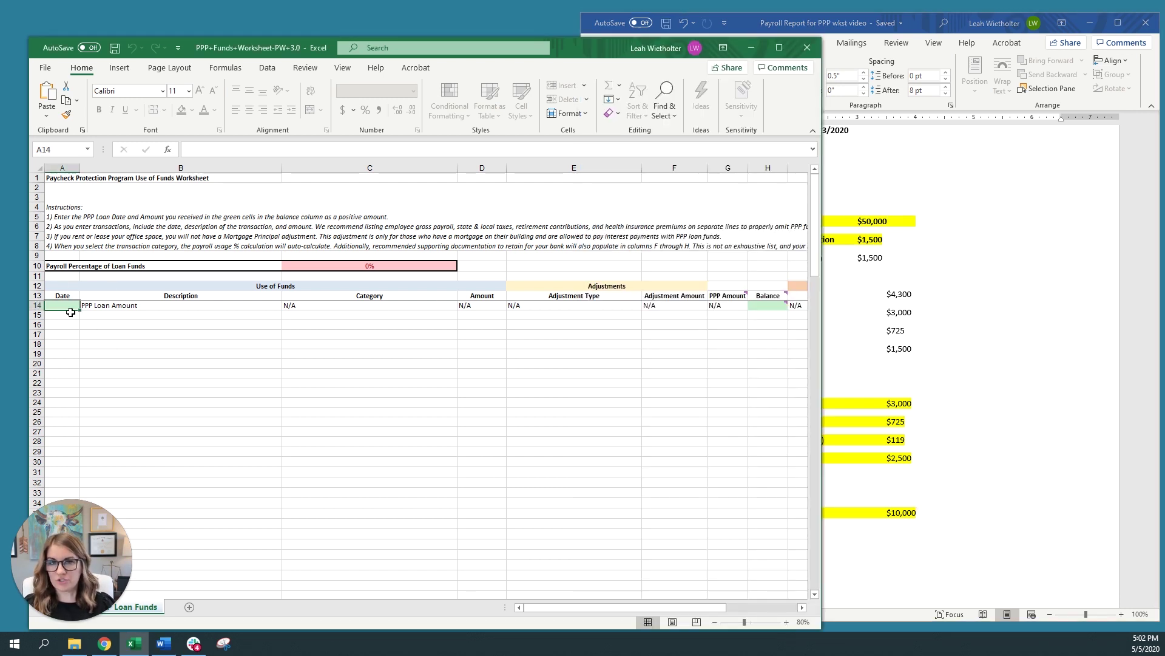
text(4/15)
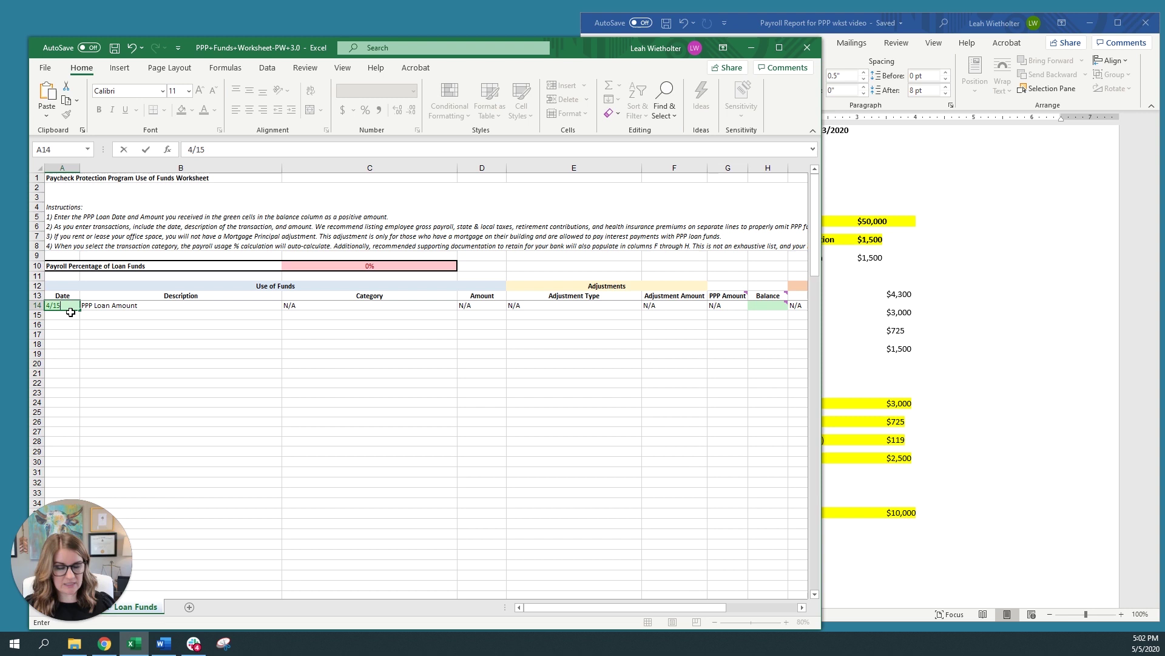
text(/20)
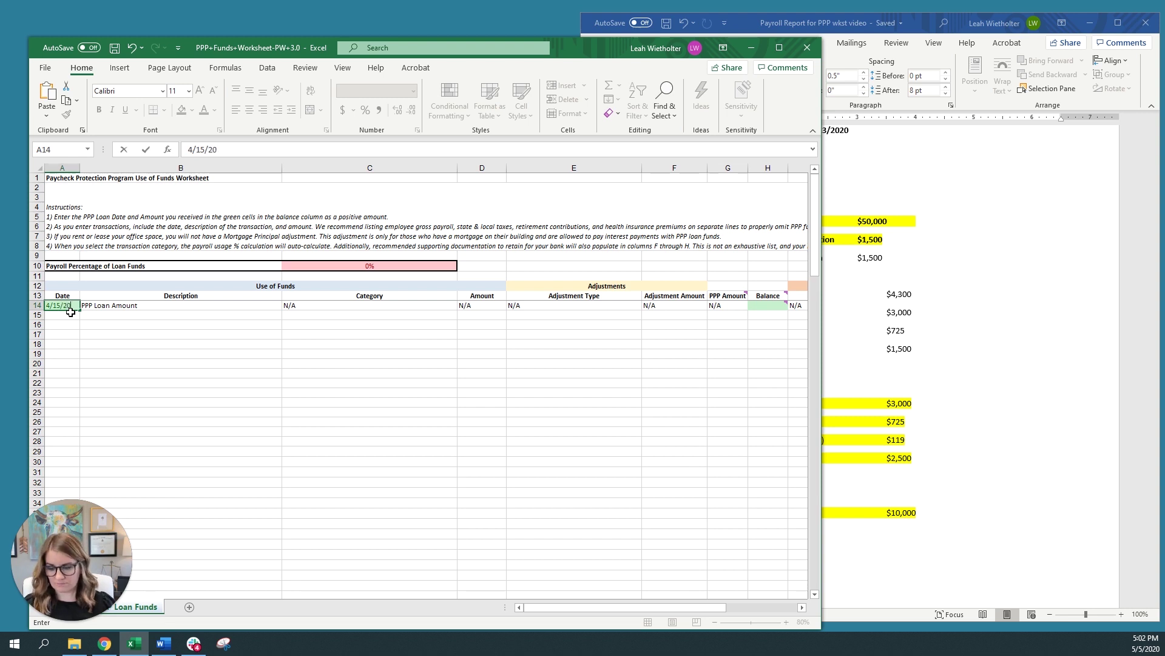
key(Tab)
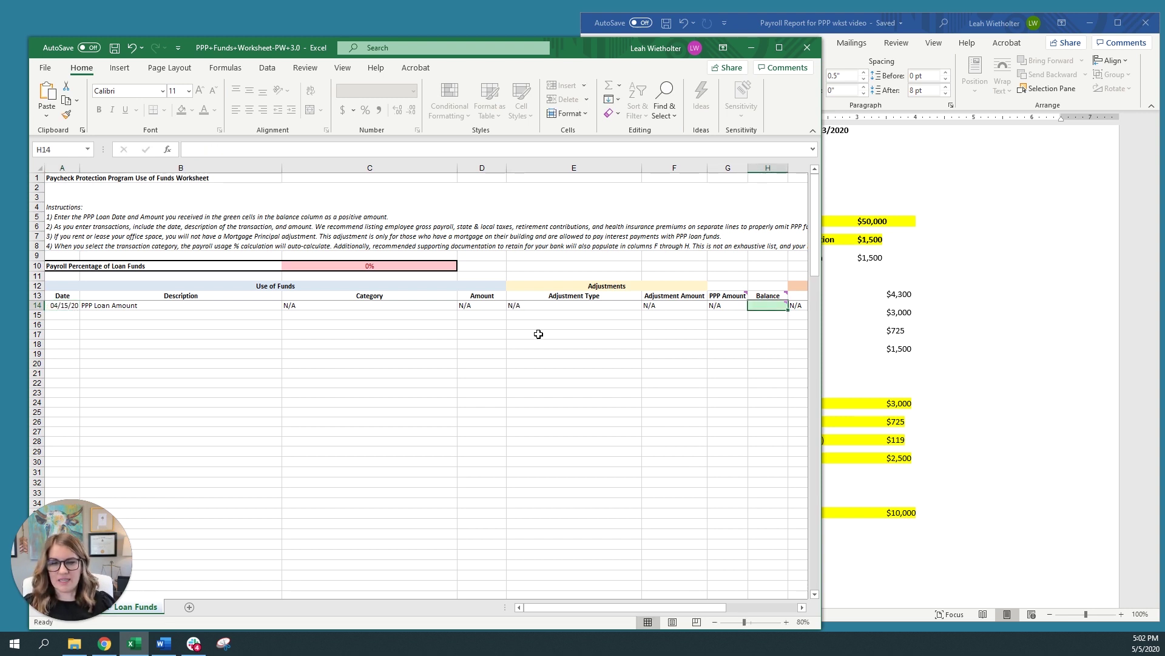
mouse_move(772, 307)
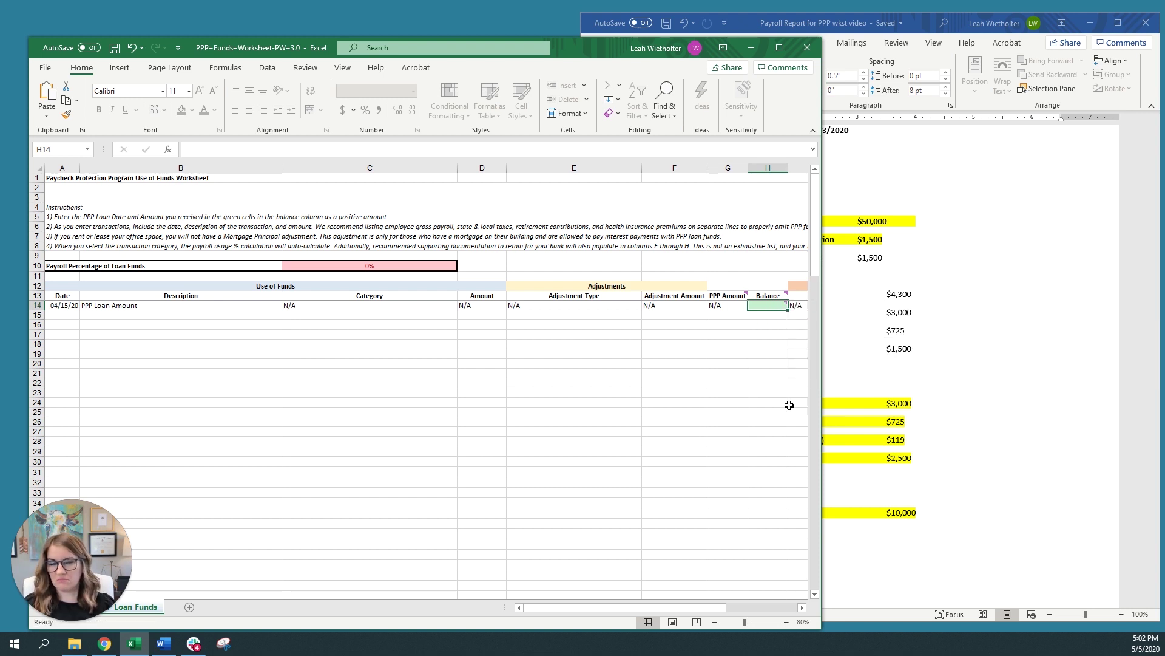
text(500)
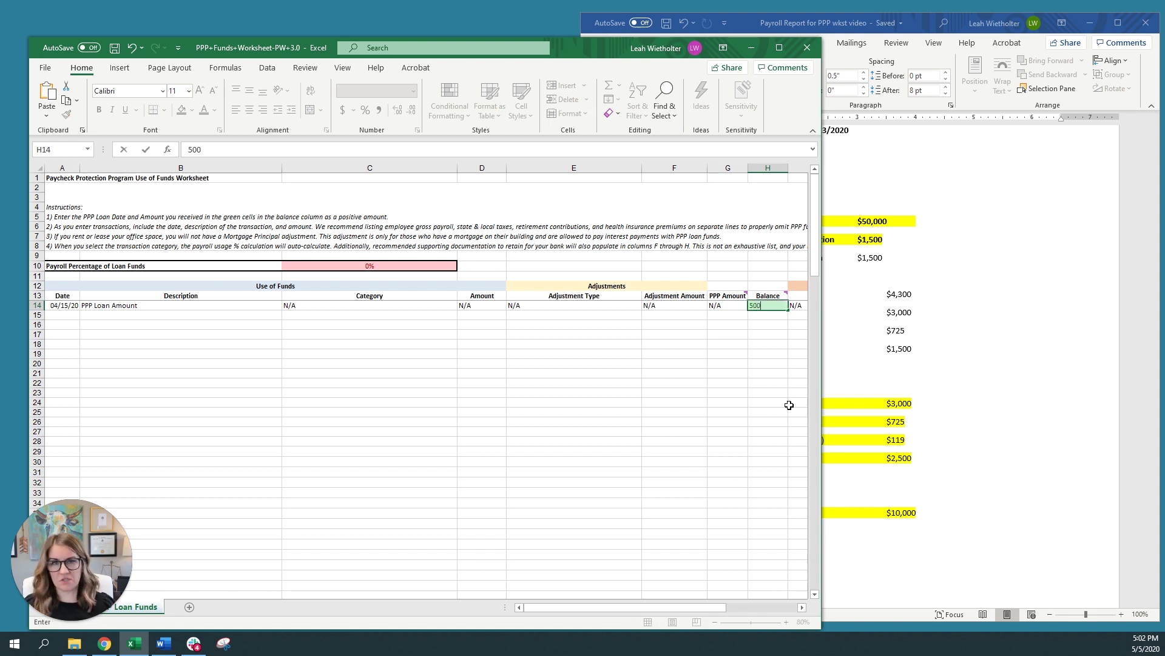
text(,00000)
key(Return)
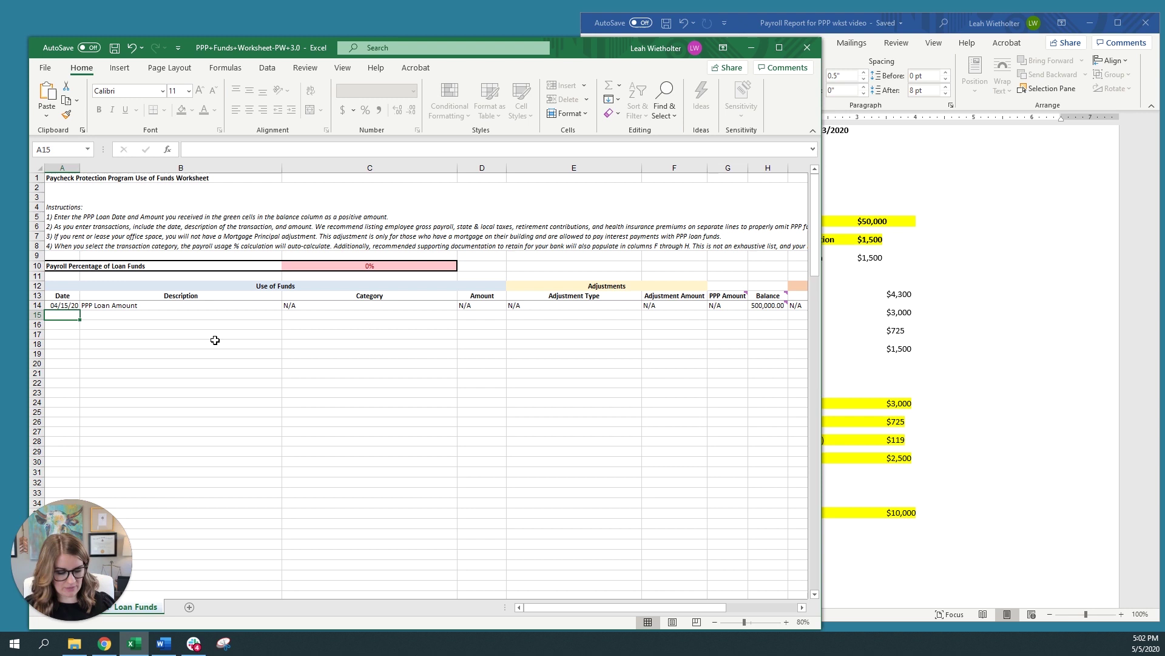
Fill row 15 with date 4/27/20, description 'Payroll 04/30' and category Gross Wages
text(4/27/)
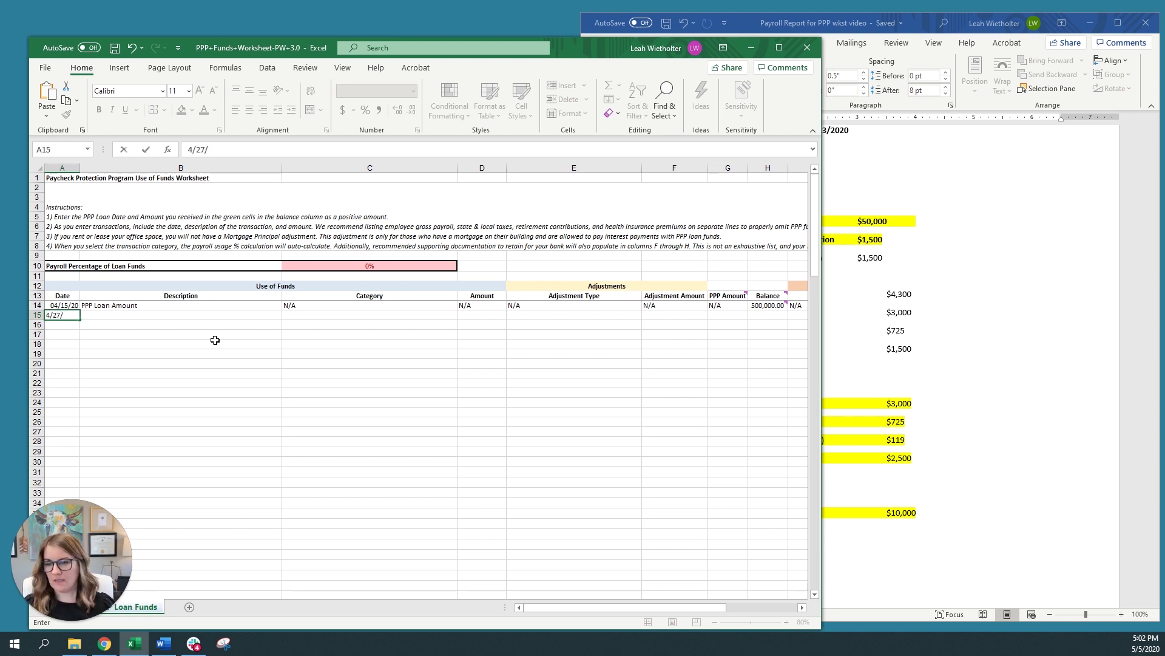
text(20)
key(Tab)
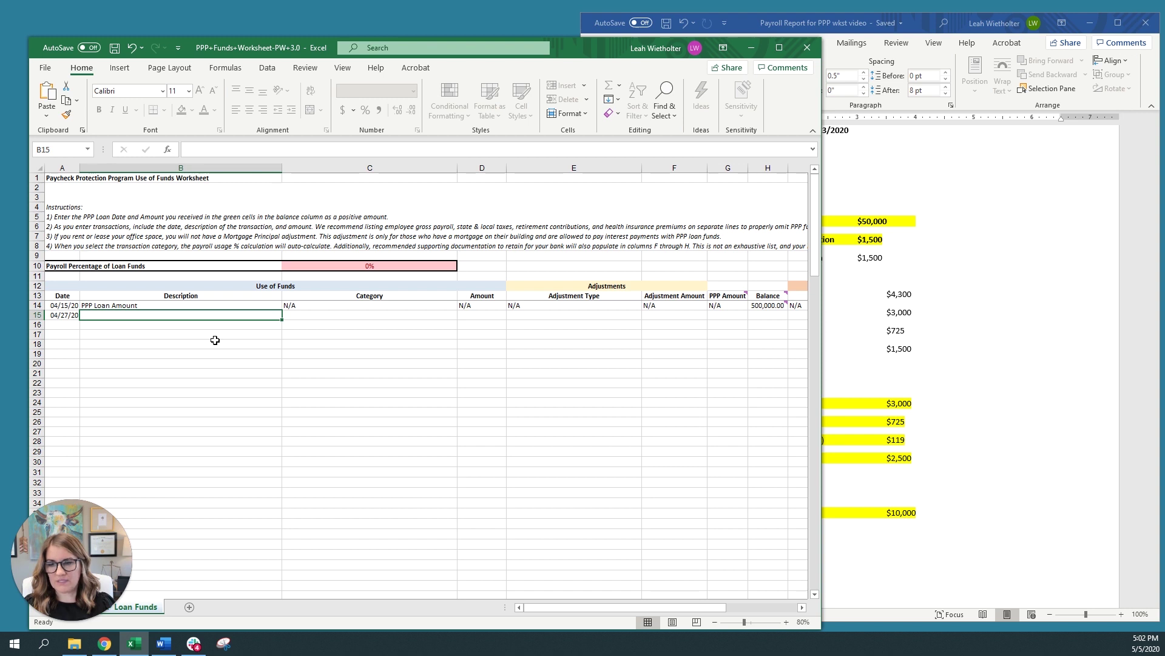
text(Payr)
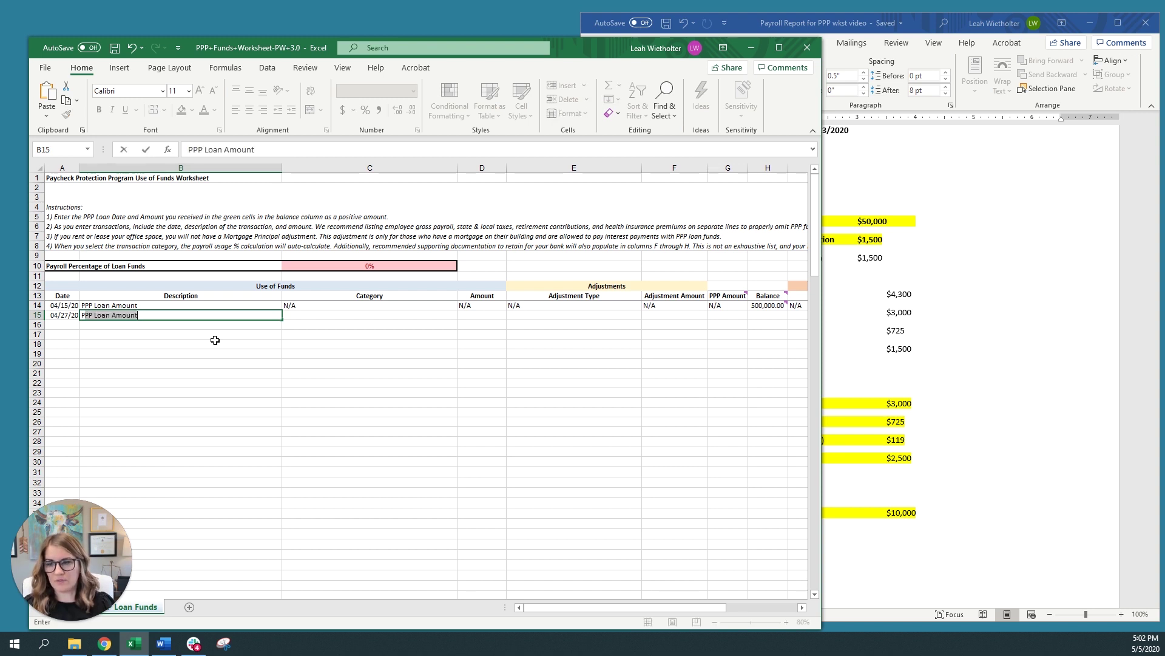
text(o)
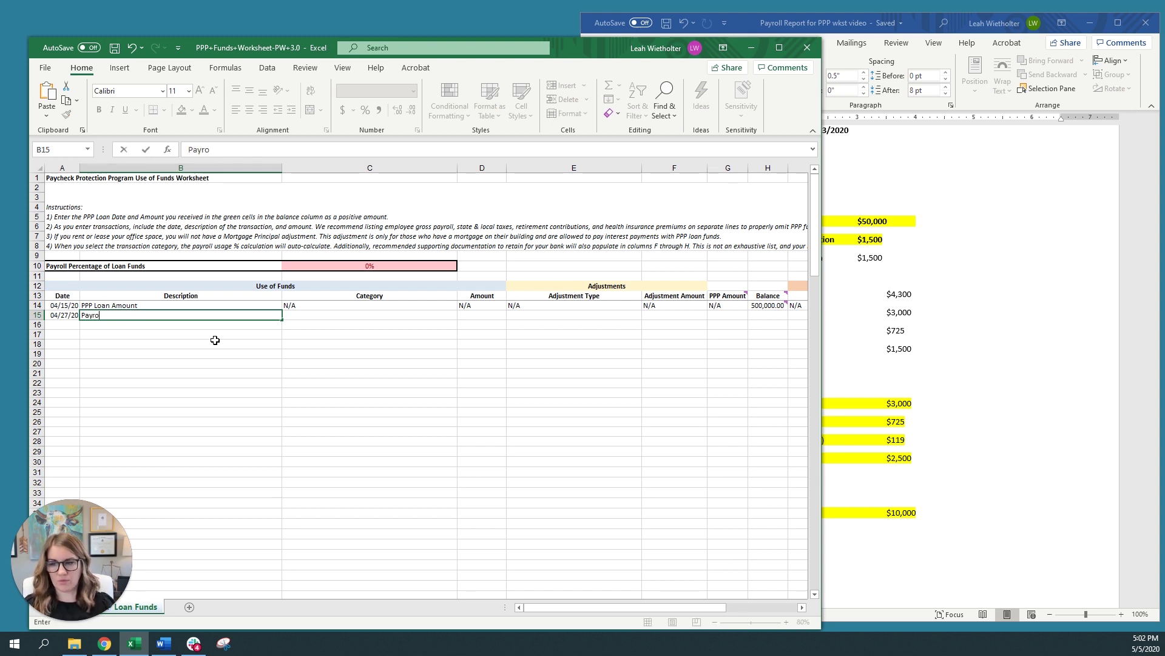
text(ll 04/30)
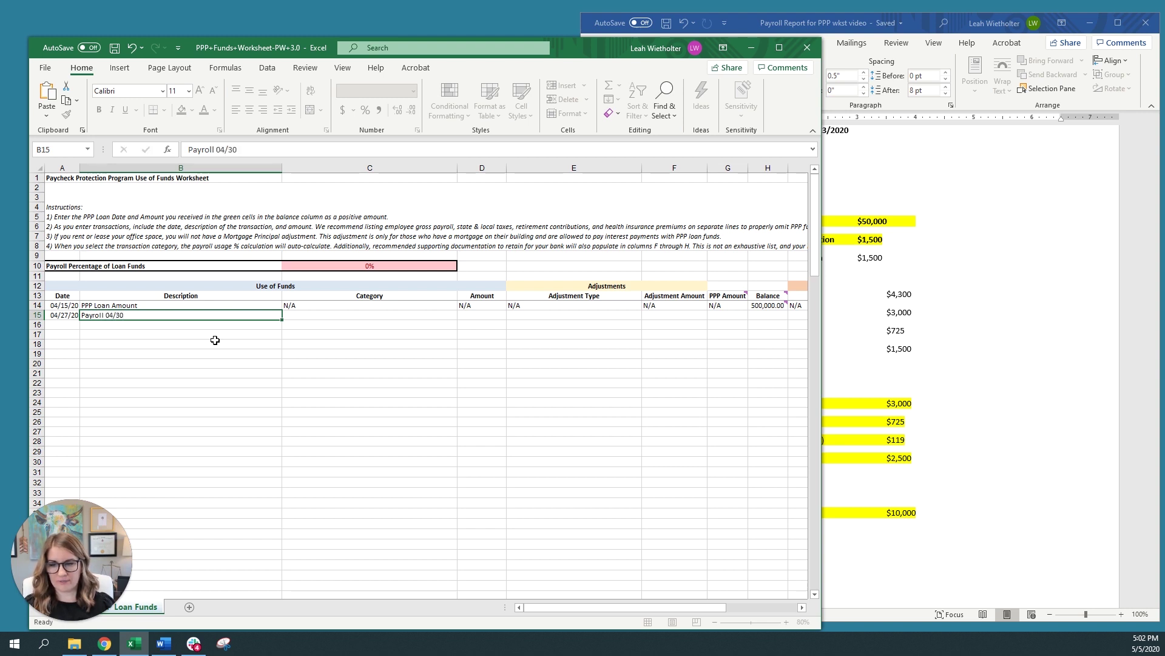
key(Tab)
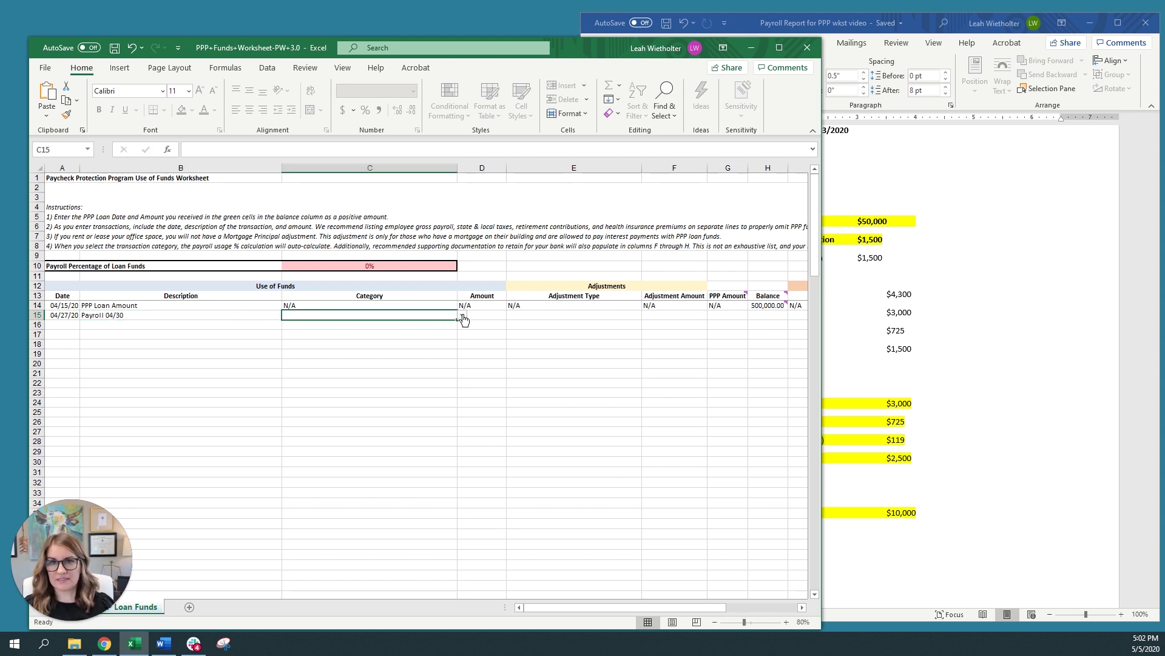
click(463, 315)
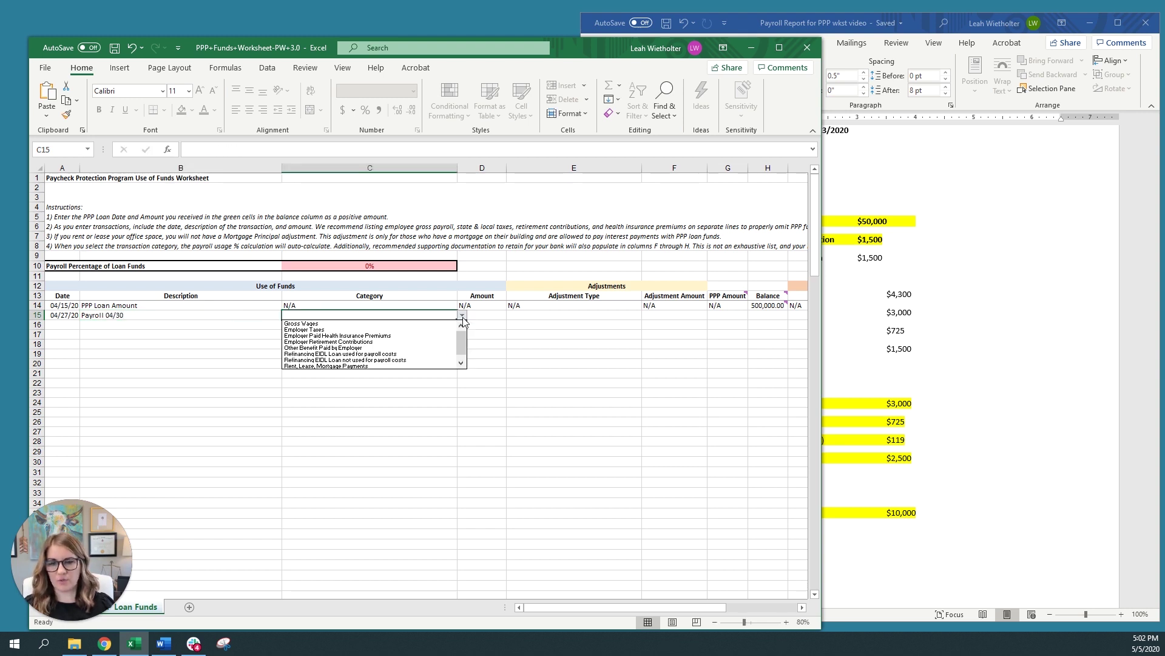
click(359, 326)
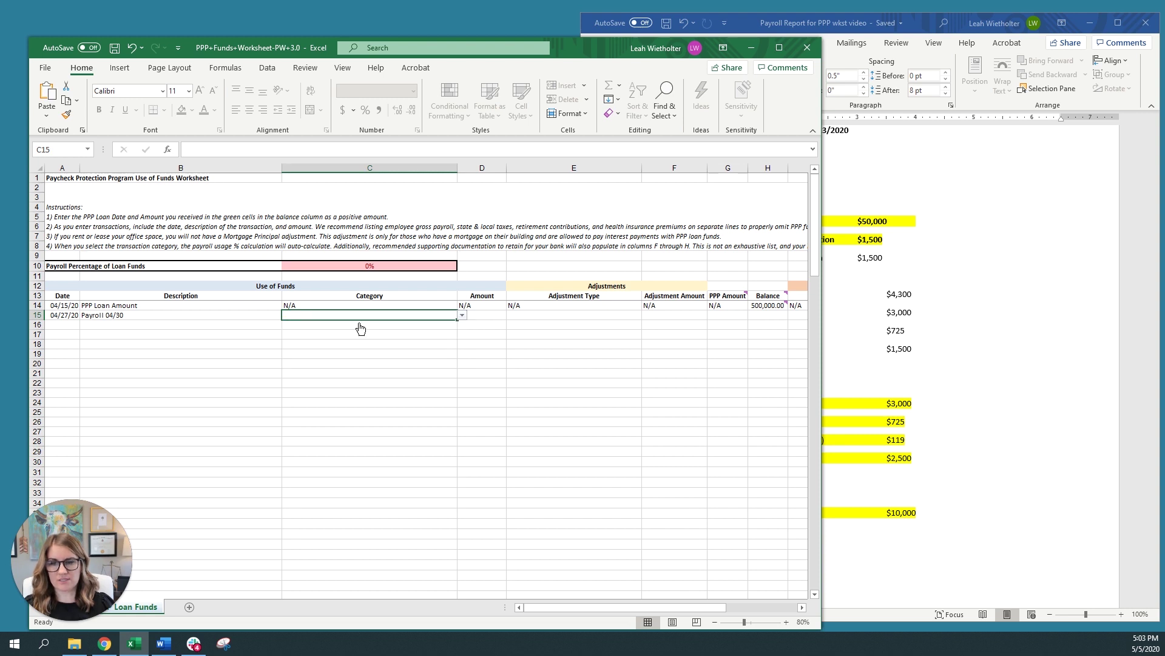
click(494, 317)
Check the Payroll Report and enter 50,000 as the gross wages amount
click(976, 345)
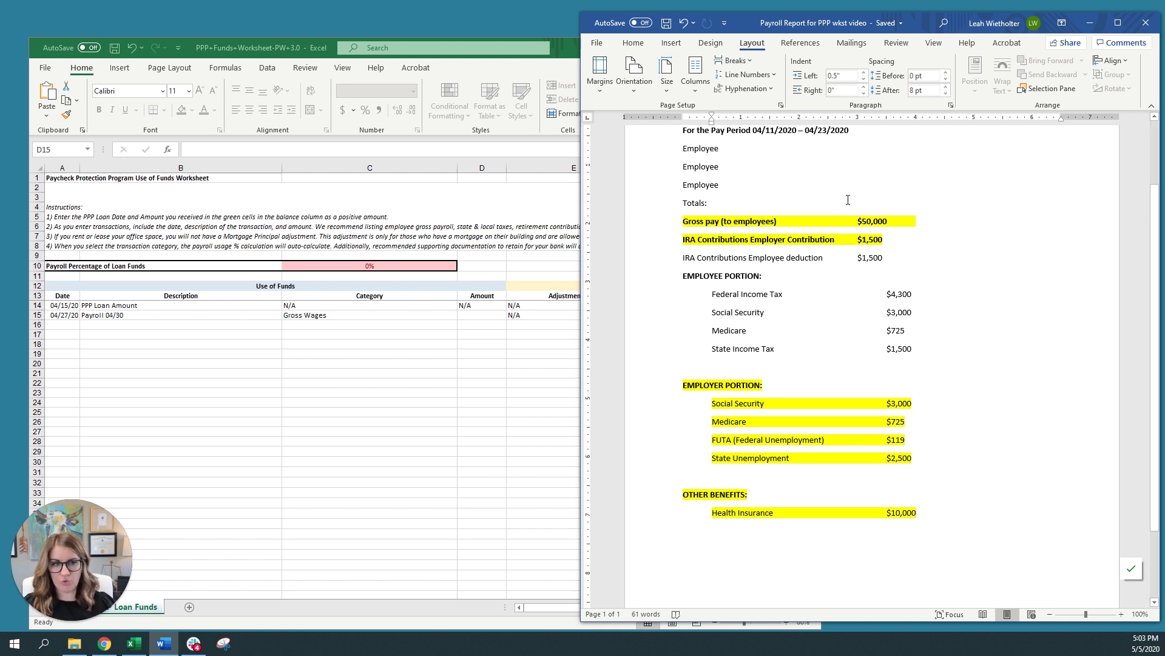
click(484, 317)
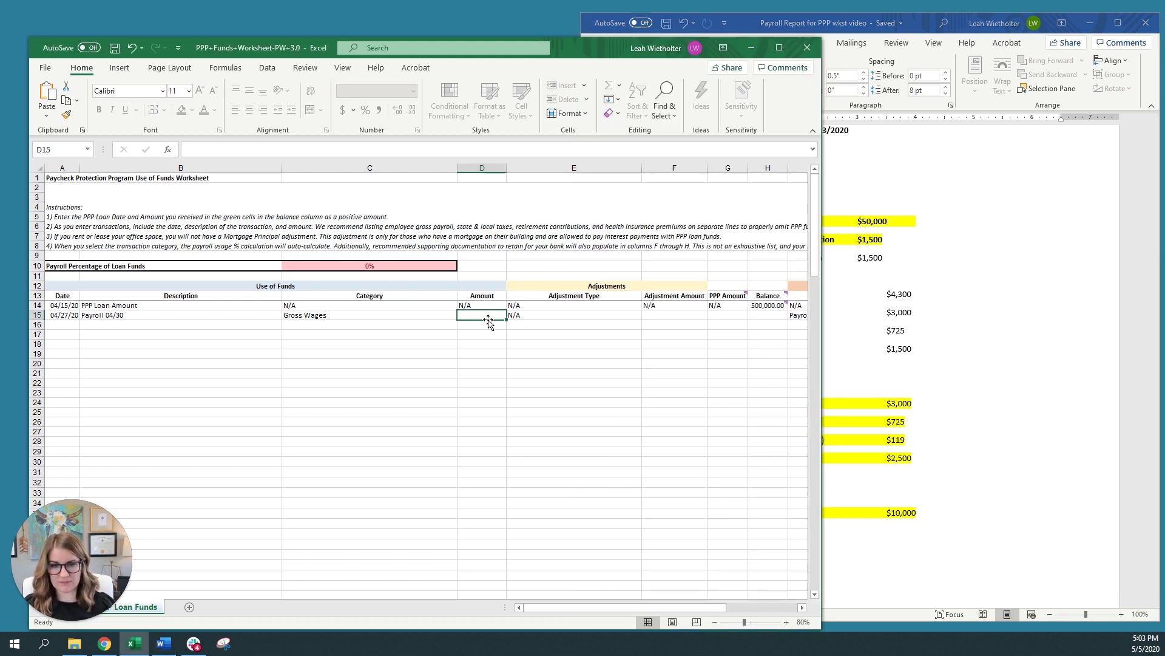
text(50,00)
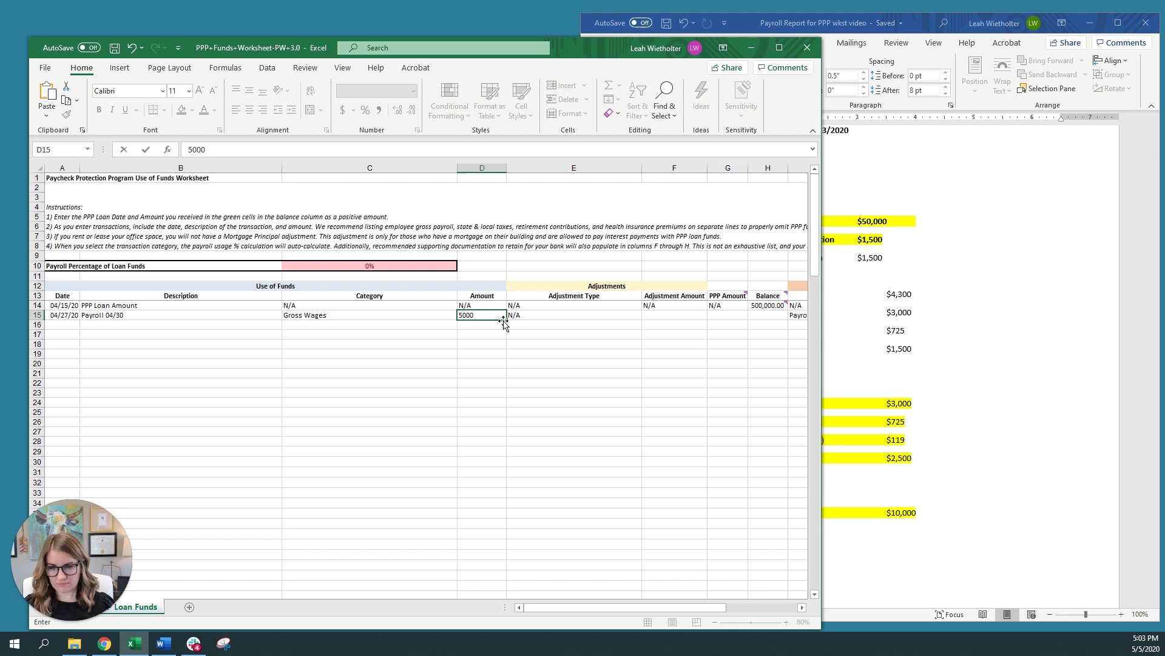
text(0)
key(Tab)
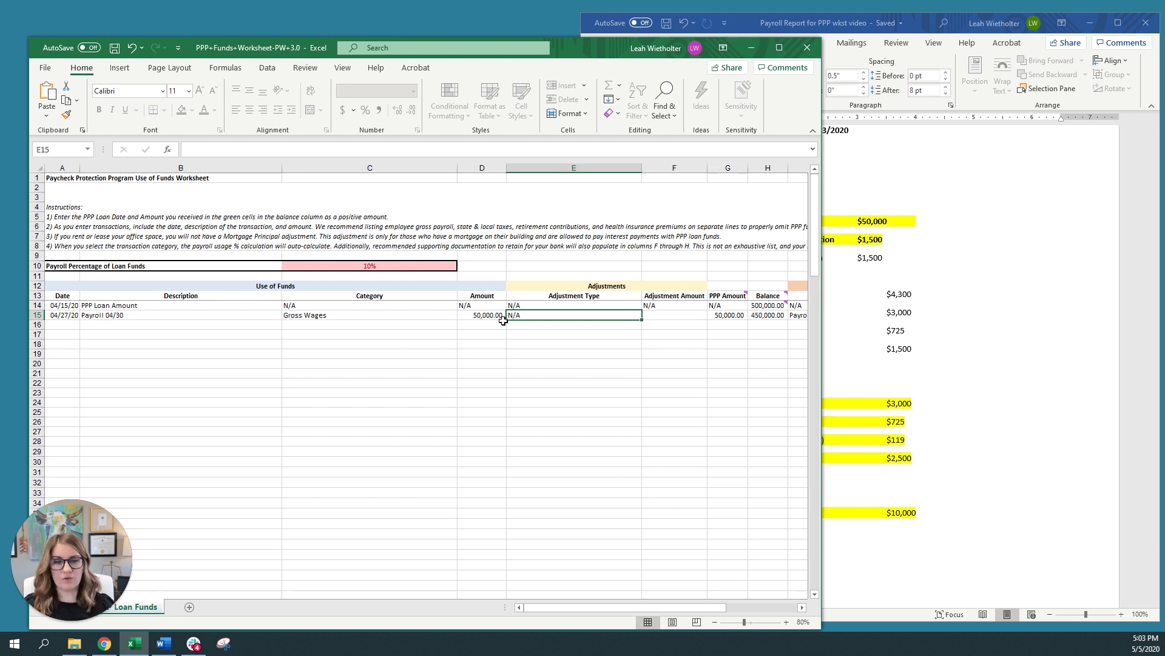
Enter row 16 with date 4/27/20 and description 'Employer taxes 04/30'
click(63, 329)
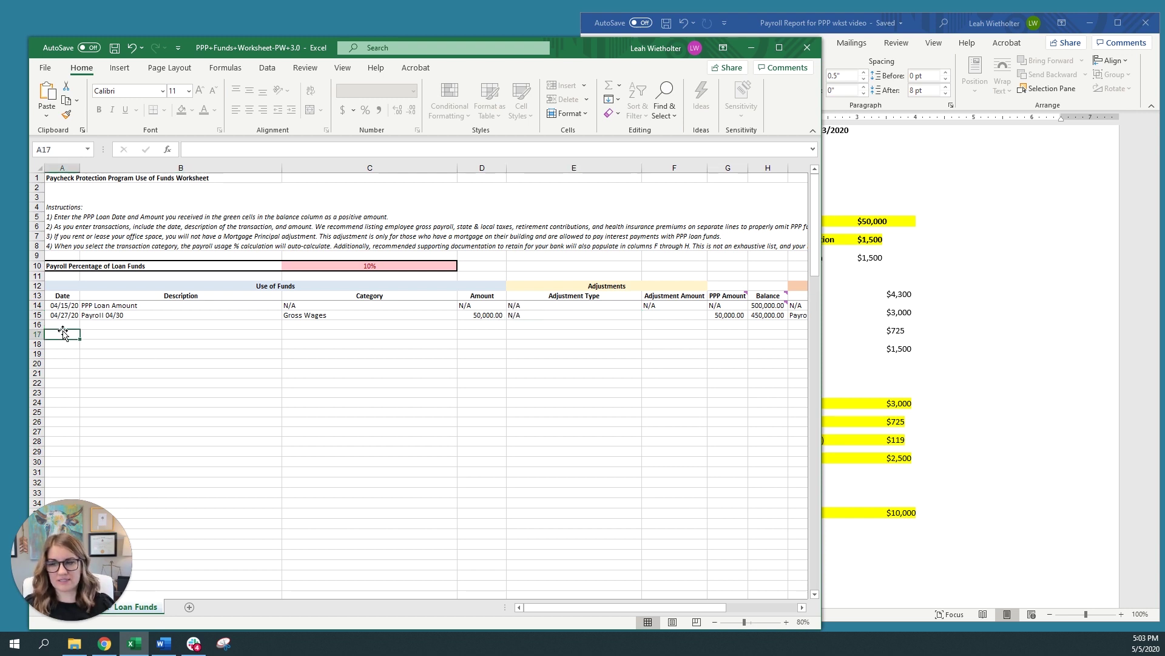
text(4/27/20)
key(Tab)
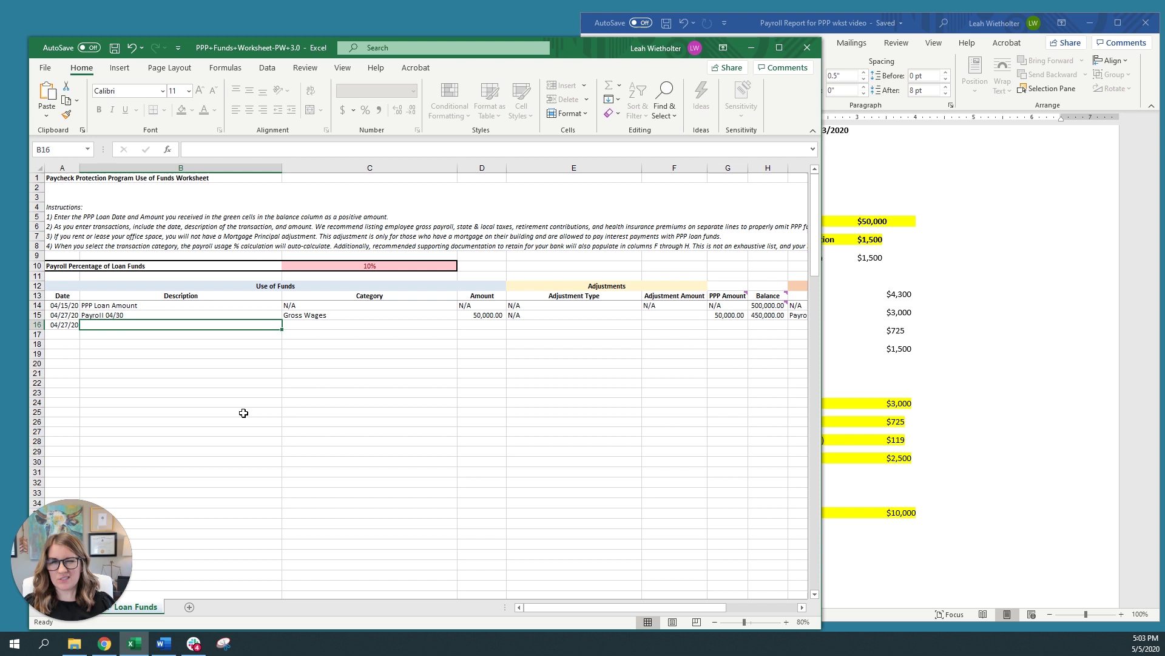
text(Employer )
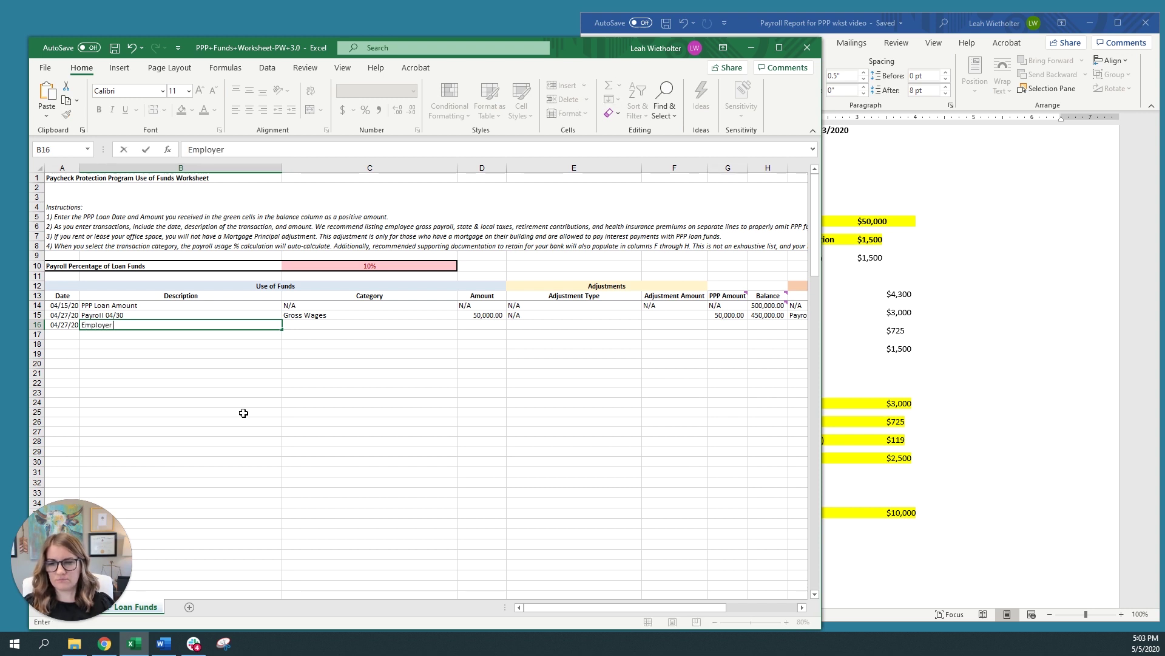
text(tax)
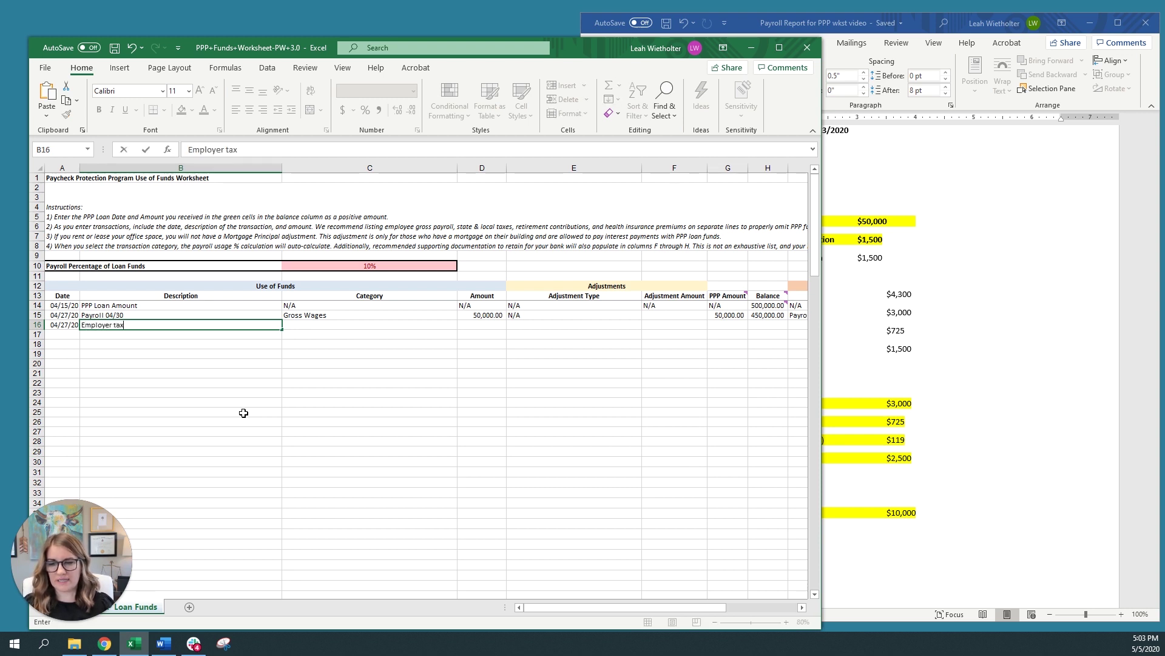
text(es 04/30)
key(Tab)
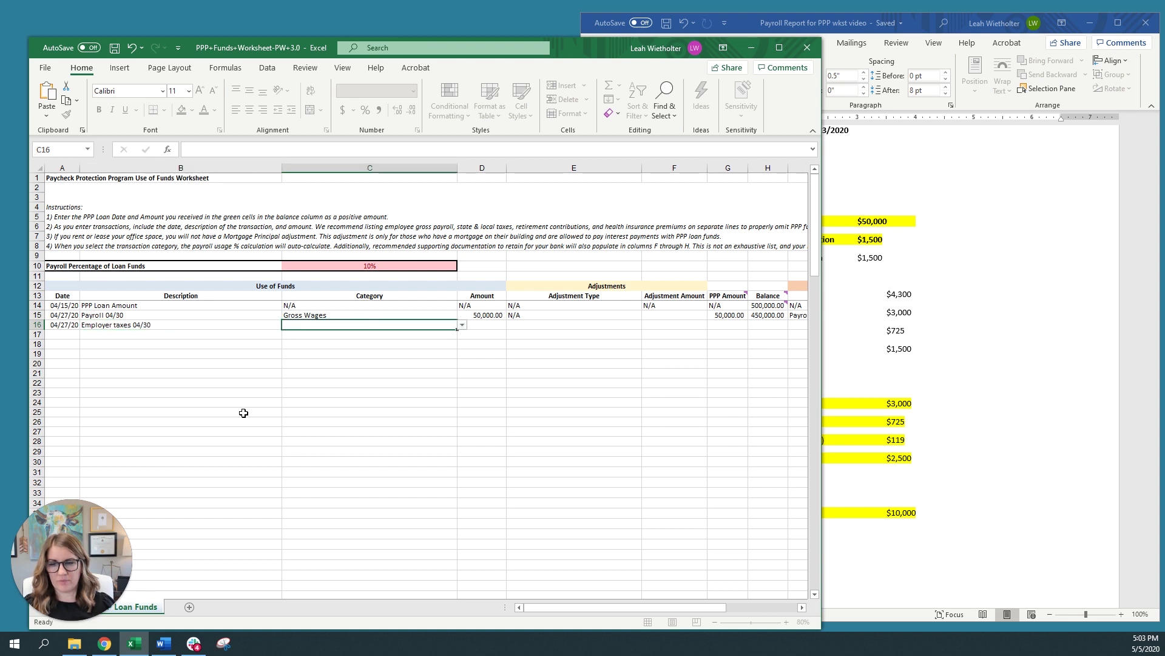
Set row 16's category to Employer Taxes and bring the Payroll Report forward
click(462, 326)
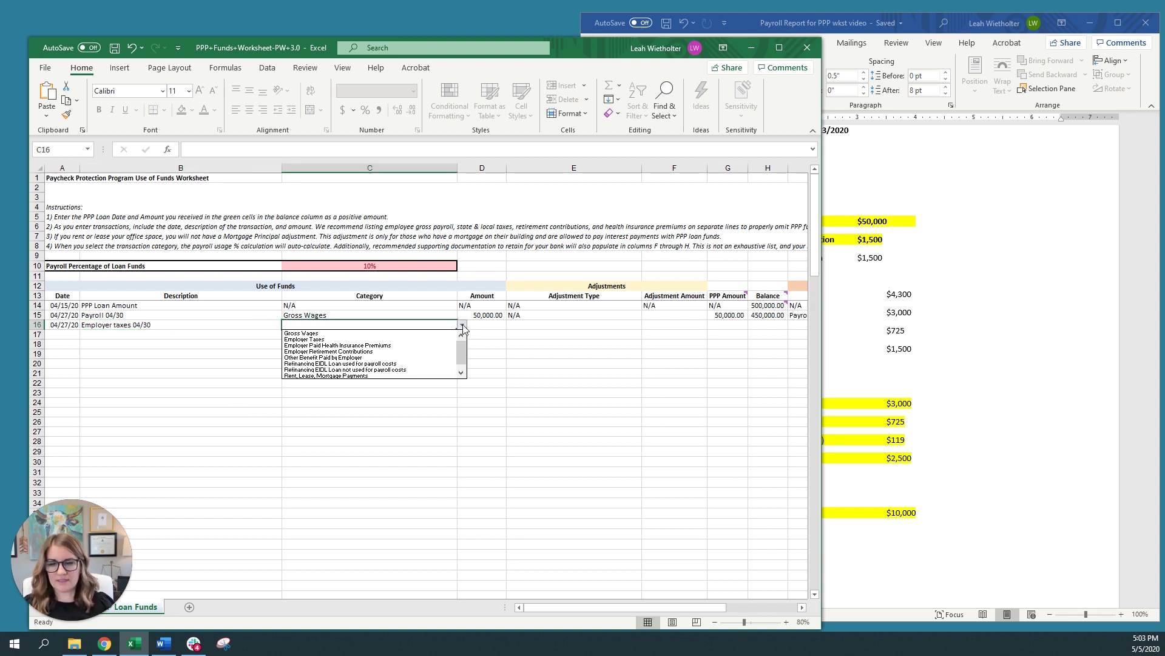
click(355, 339)
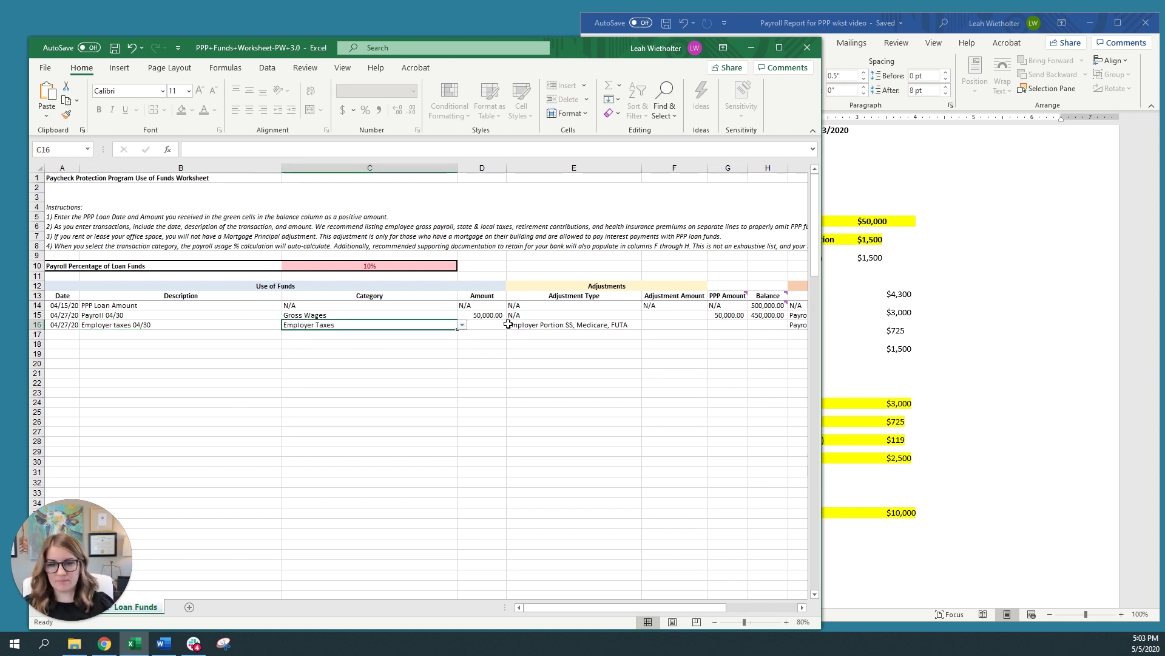
key(Tab)
click(981, 385)
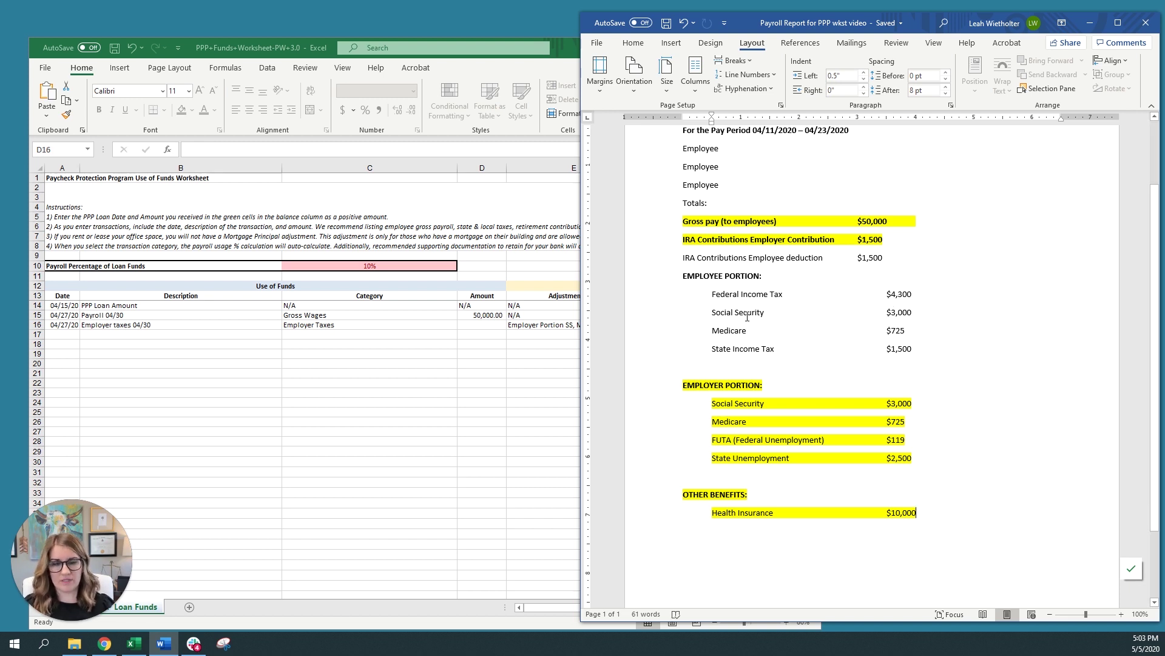
Enter =+3000+725+119+2500 in D16, giving an employer taxes amount of 6,344.00
scroll(734, 343, down, 3)
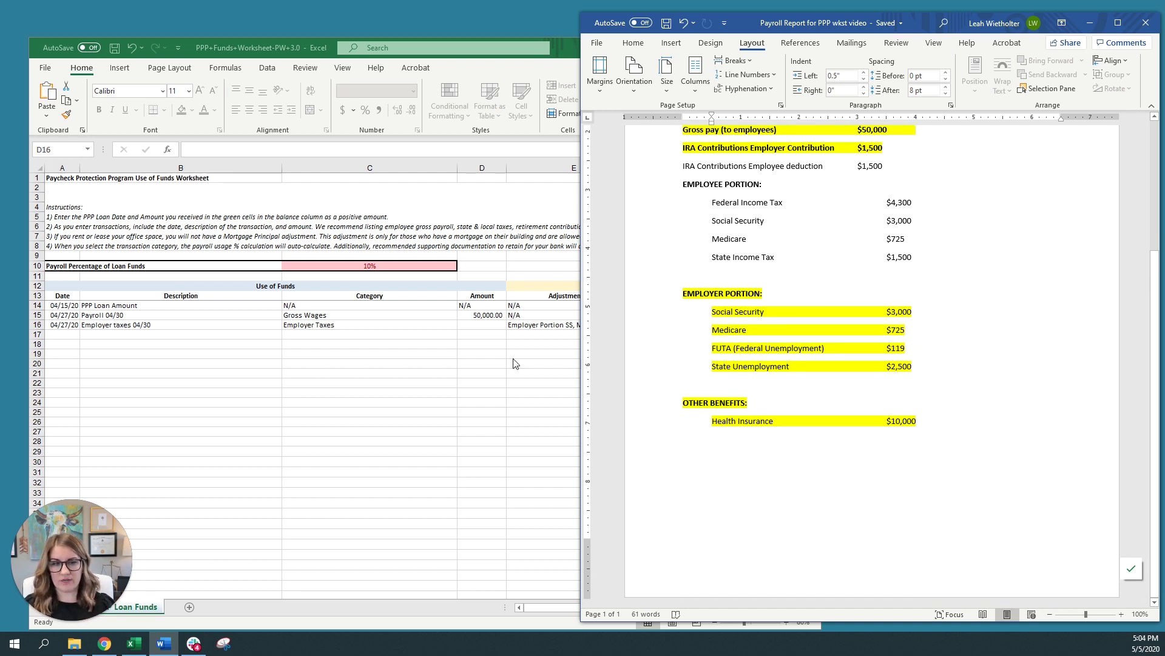
click(421, 398)
drag(831, 358, 641, 358)
click(482, 325)
text(+)
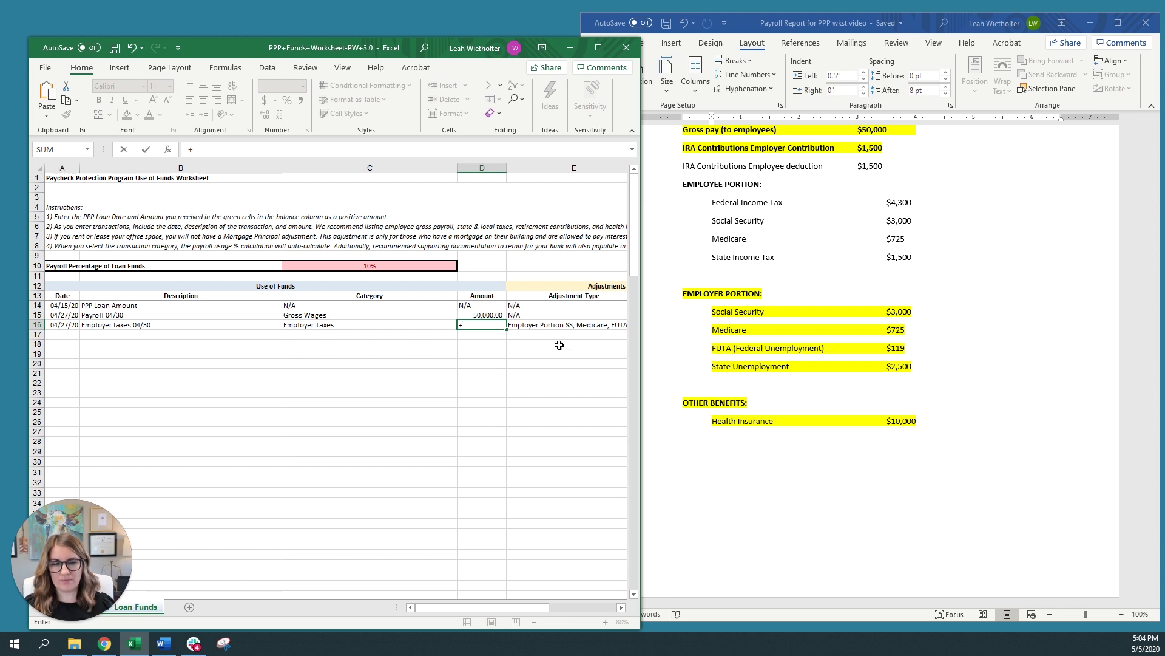
text(3000+725+)
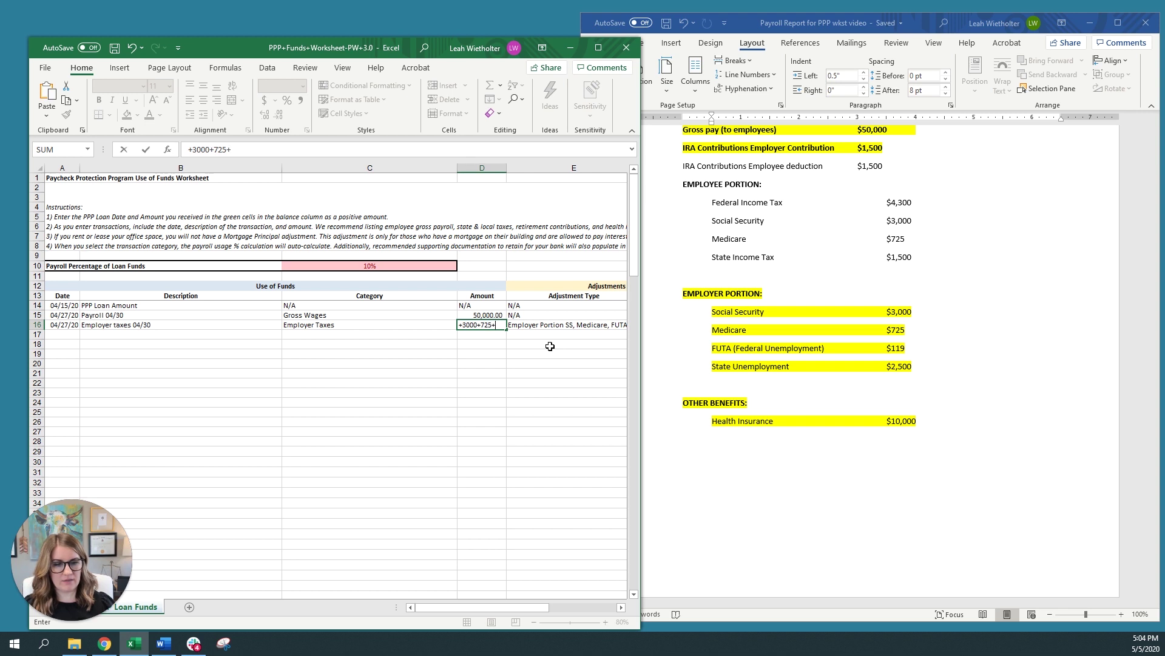
text(119+2)
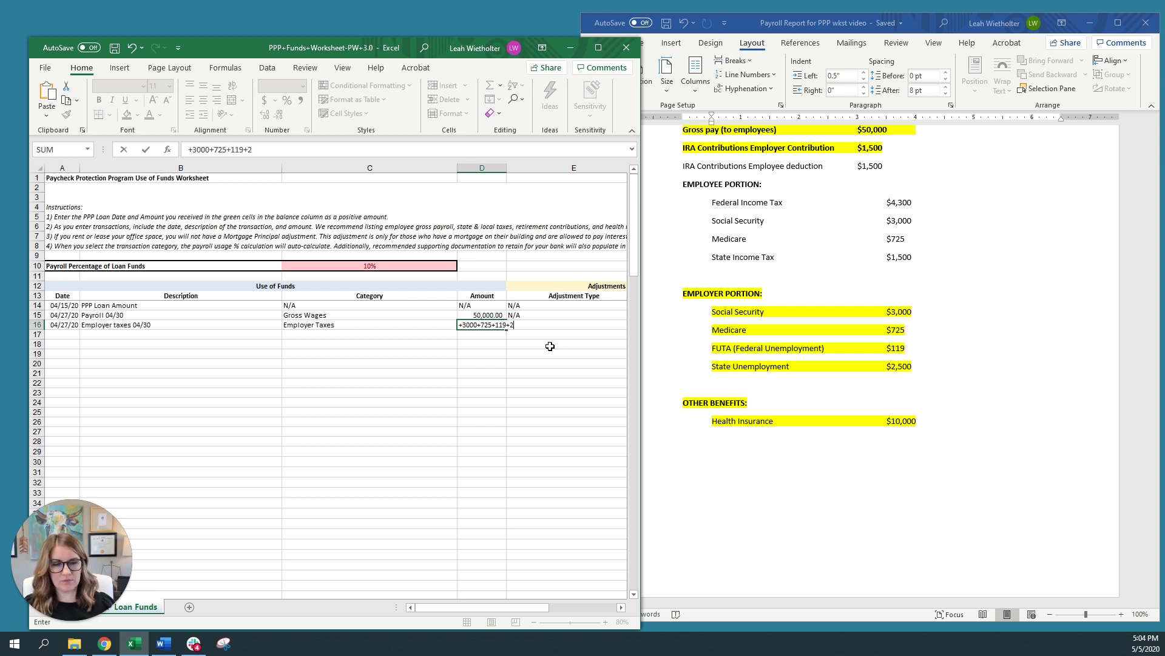
text(500)
key(Return)
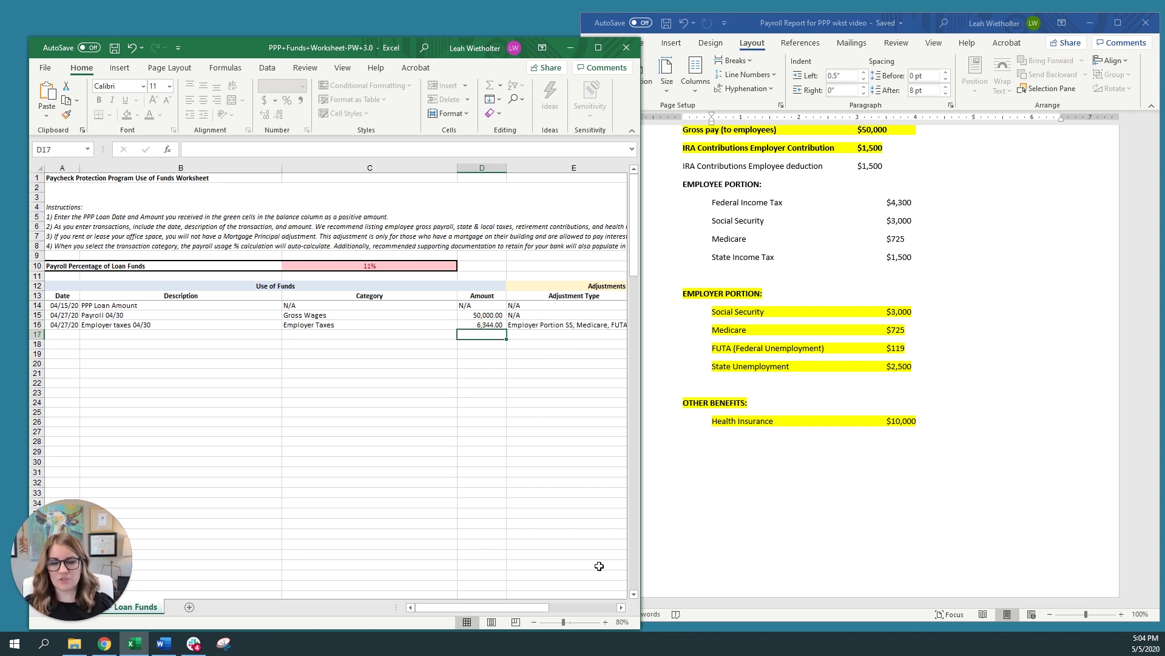
drag(640, 629, 749, 618)
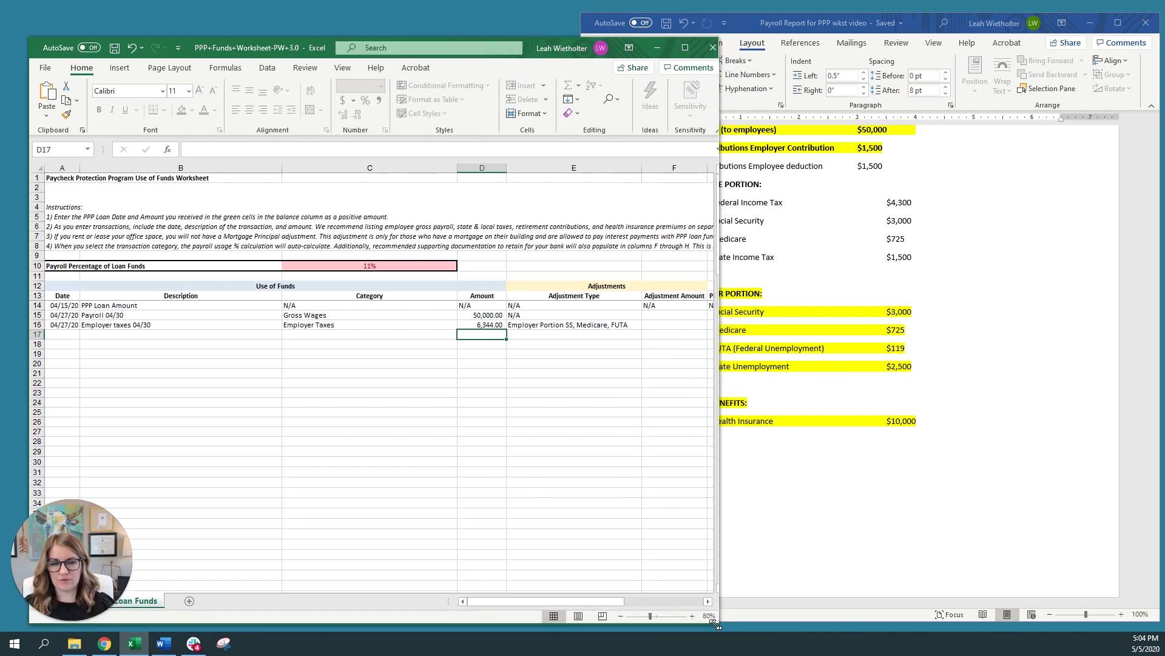
Enter a +3000+725+119 adjustment (3,844.00) in F16, leaving a 2,500.00 PPP amount
click(622, 326)
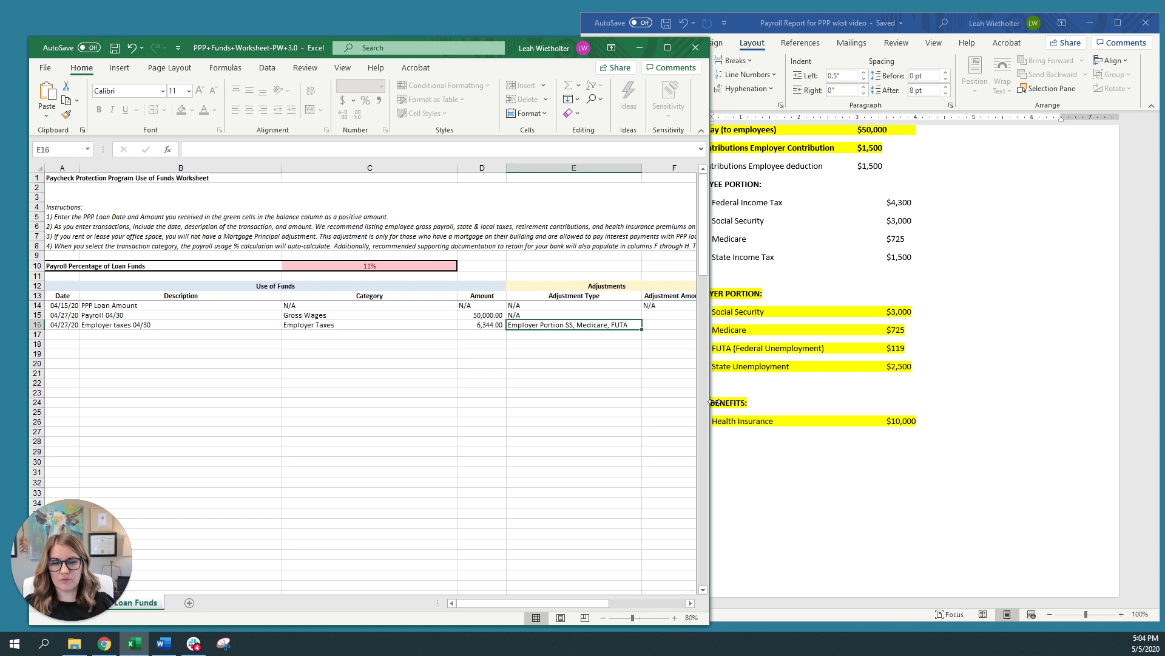
drag(711, 402, 762, 399)
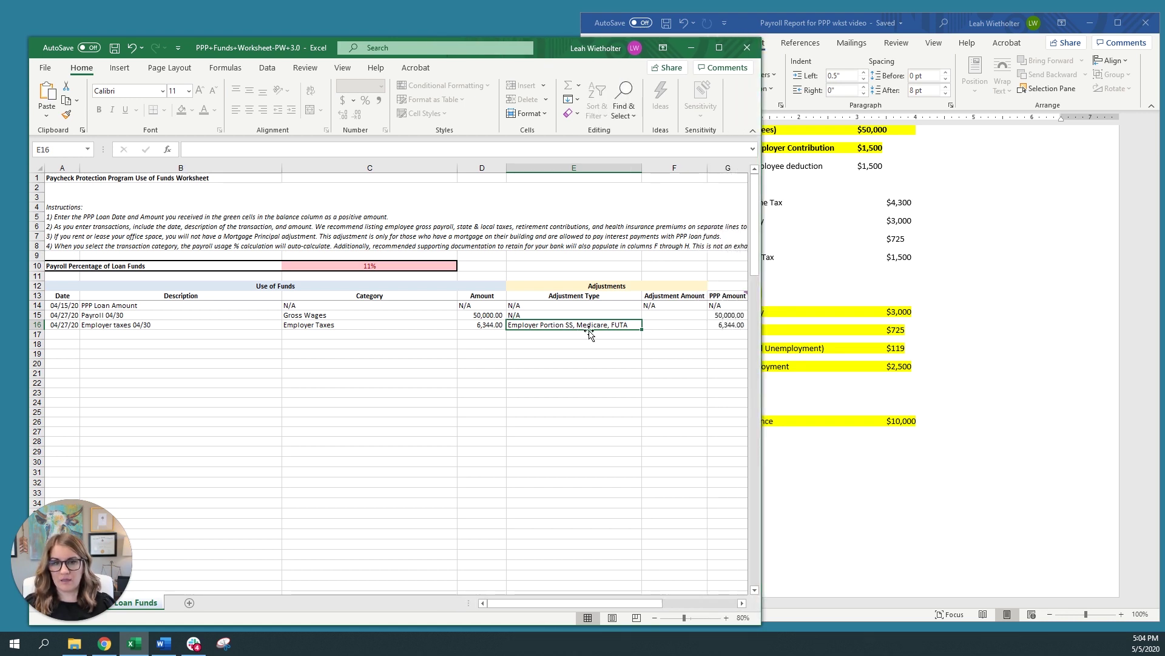
click(648, 327)
click(742, 603)
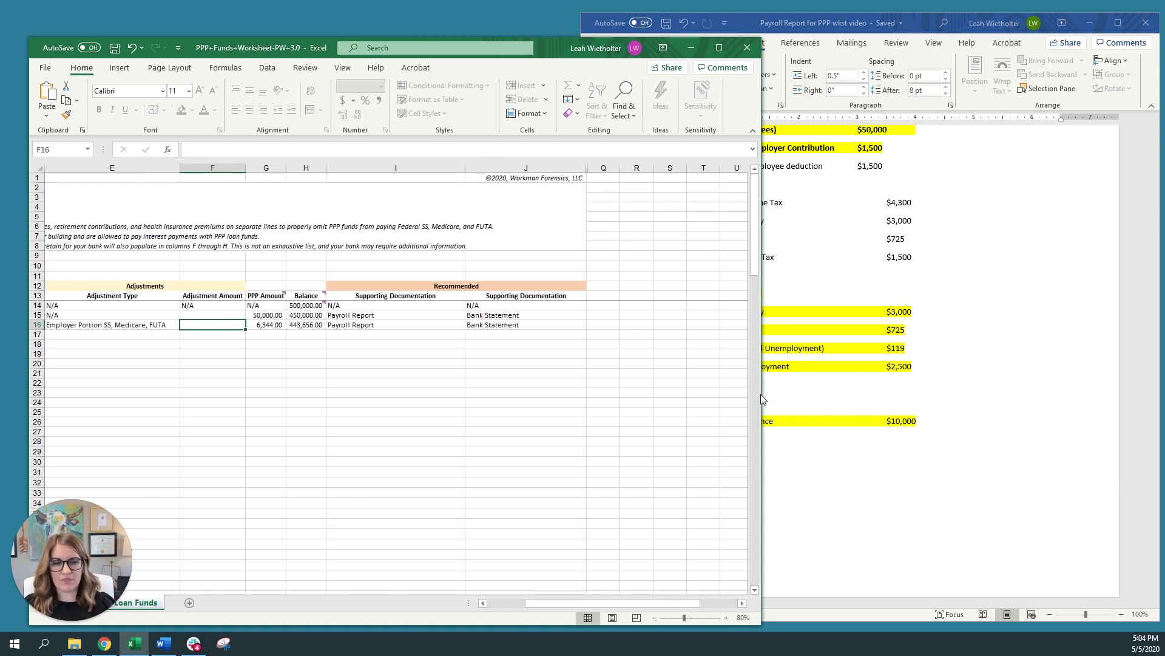
drag(761, 396, 647, 396)
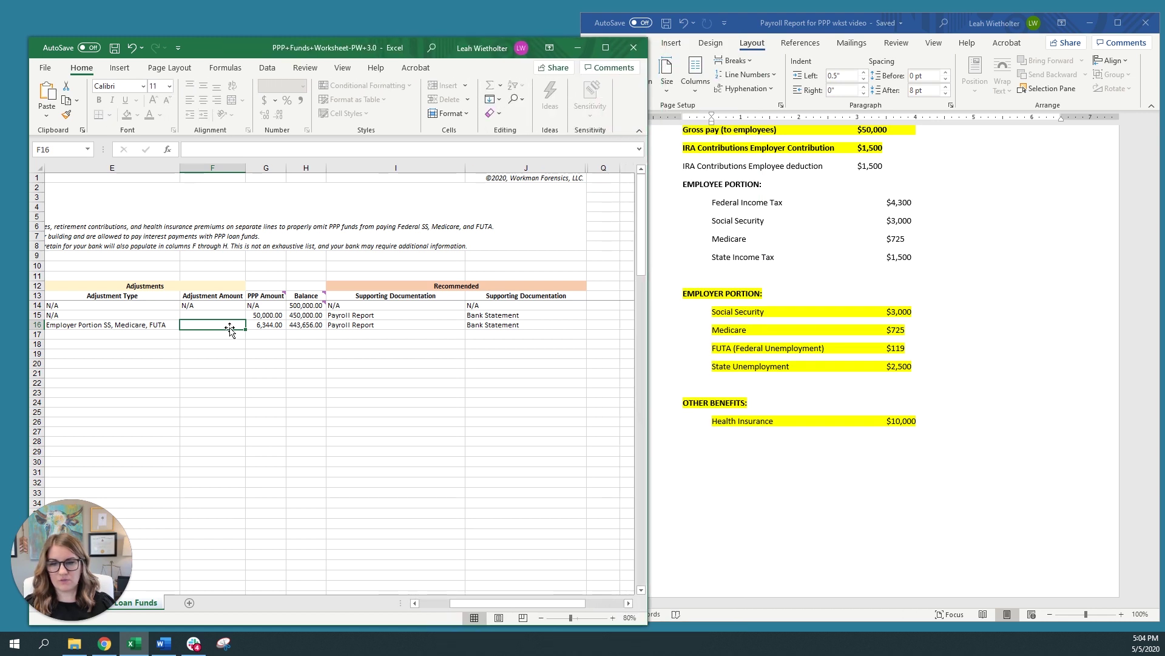
text(+)
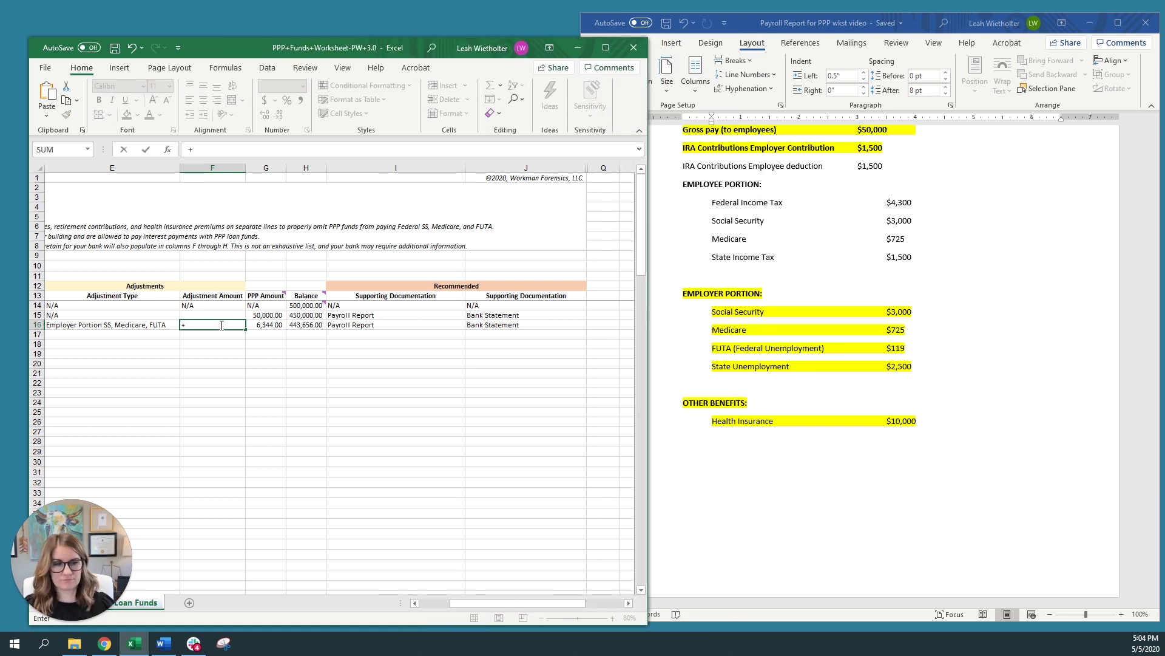
text(3000)
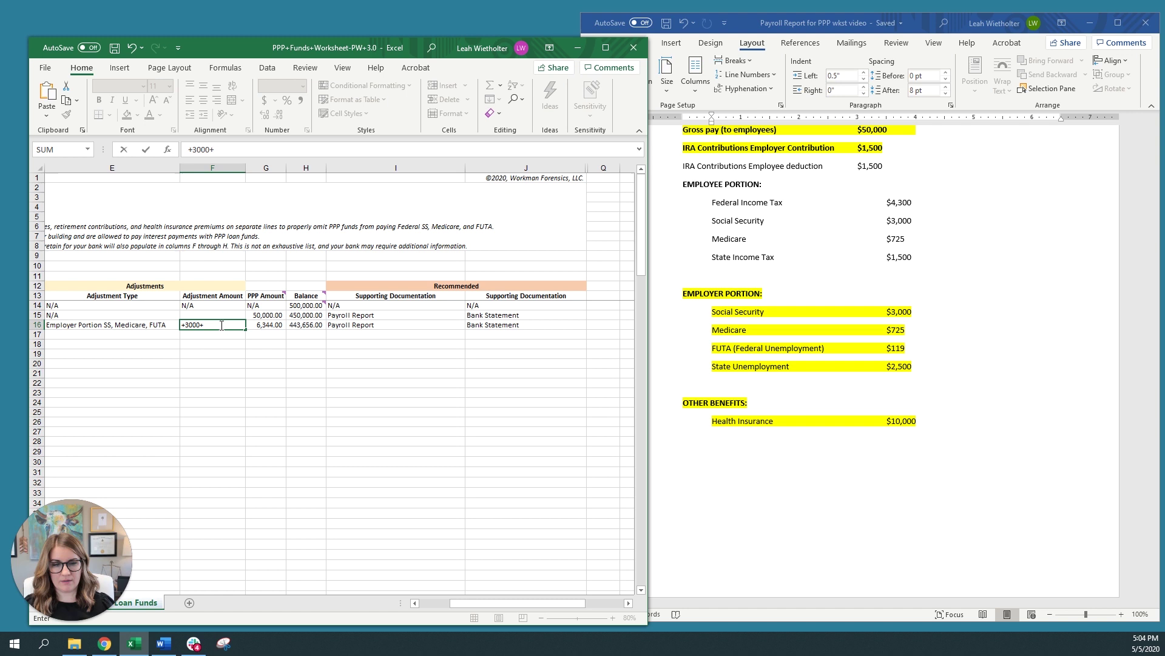
text(+725+119)
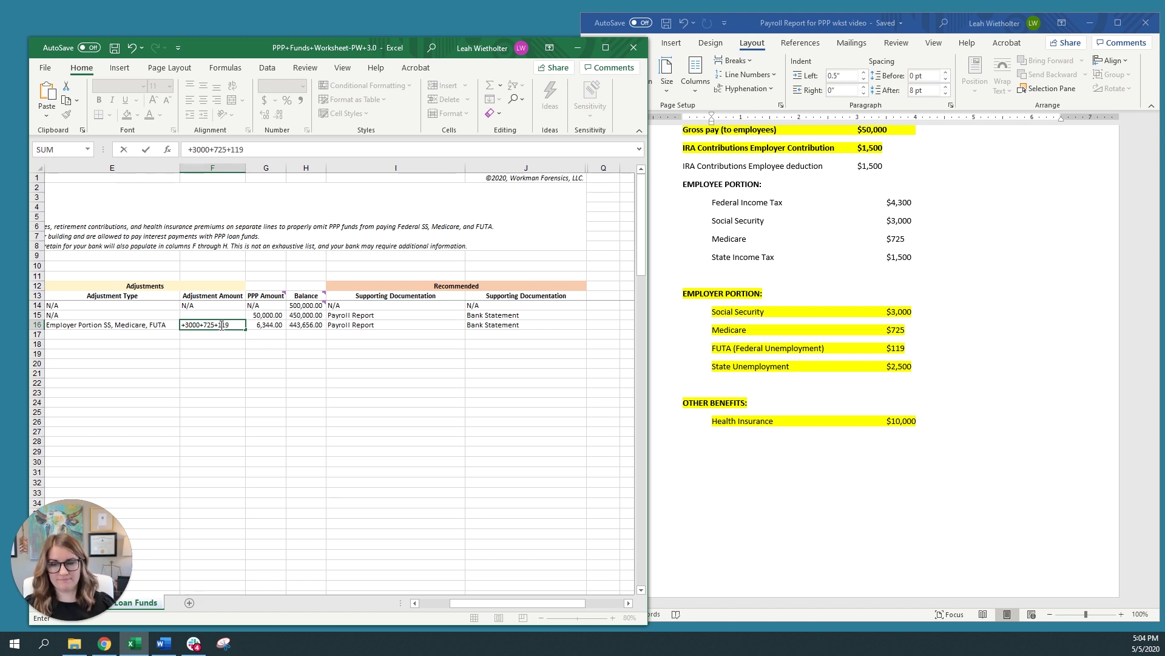
key(Return)
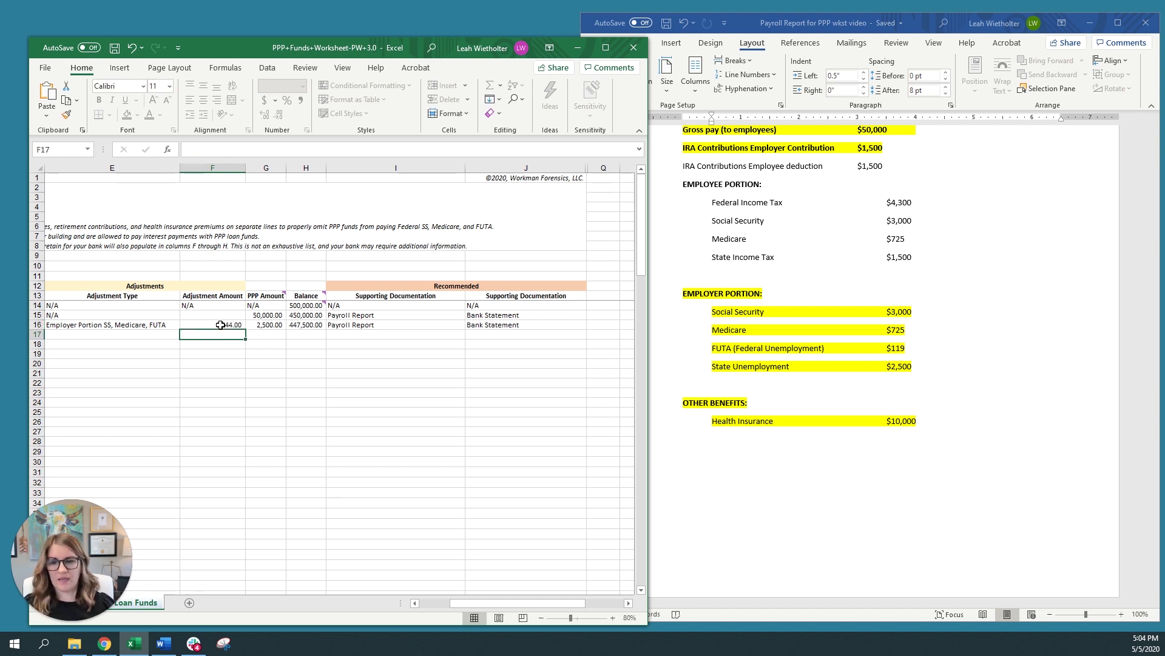
click(270, 325)
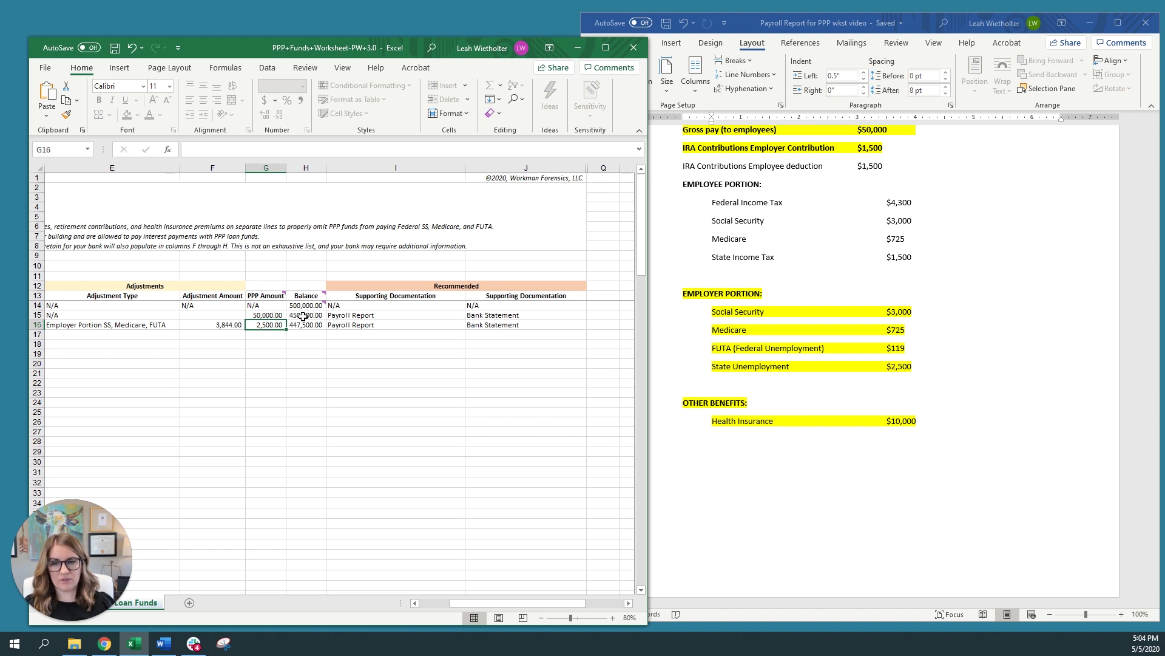
drag(508, 604, 475, 603)
Enter row 17 with date 4/27/20 and description 'Employer contributions retirement'
click(62, 336)
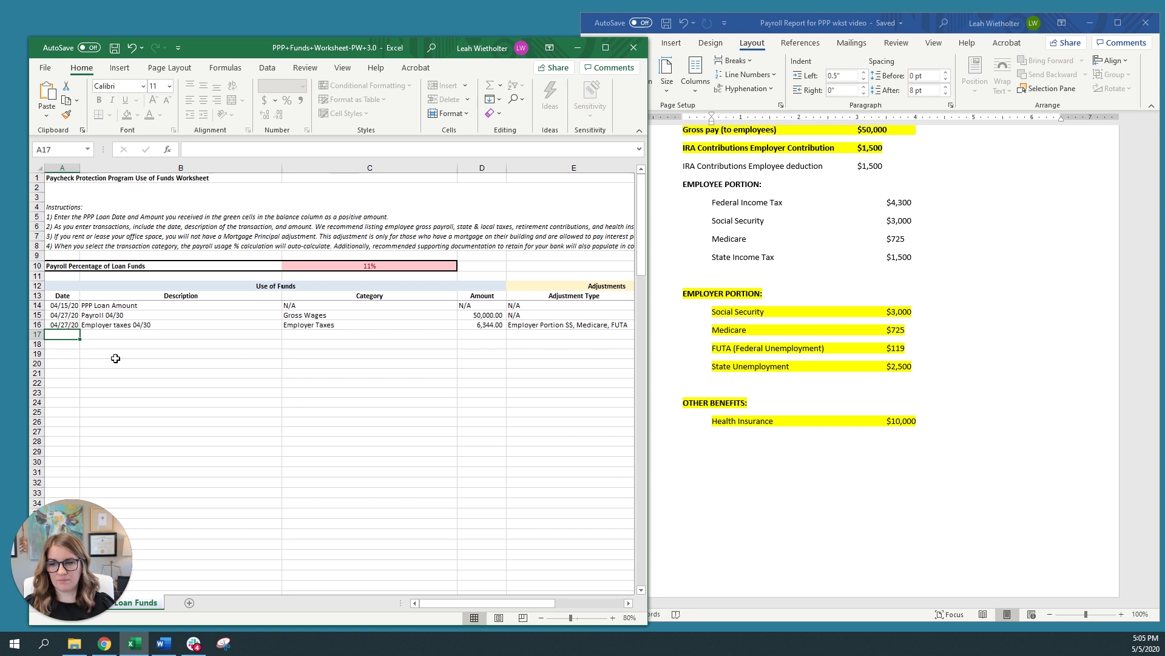
text(4/2)
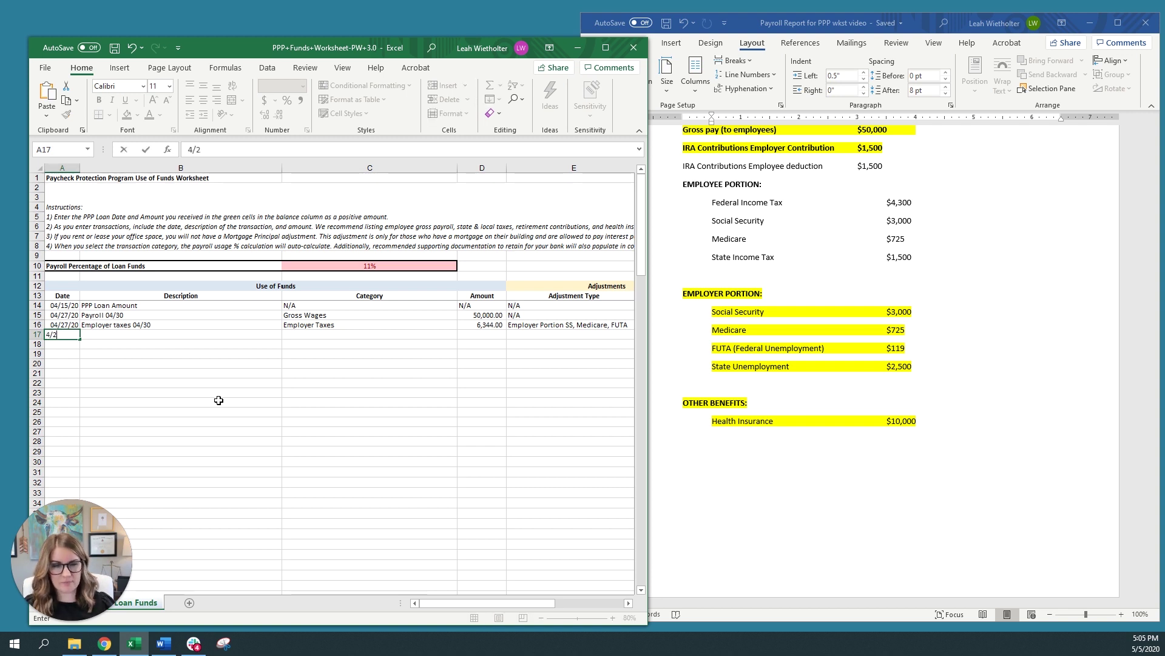
text(7/20)
key(Tab)
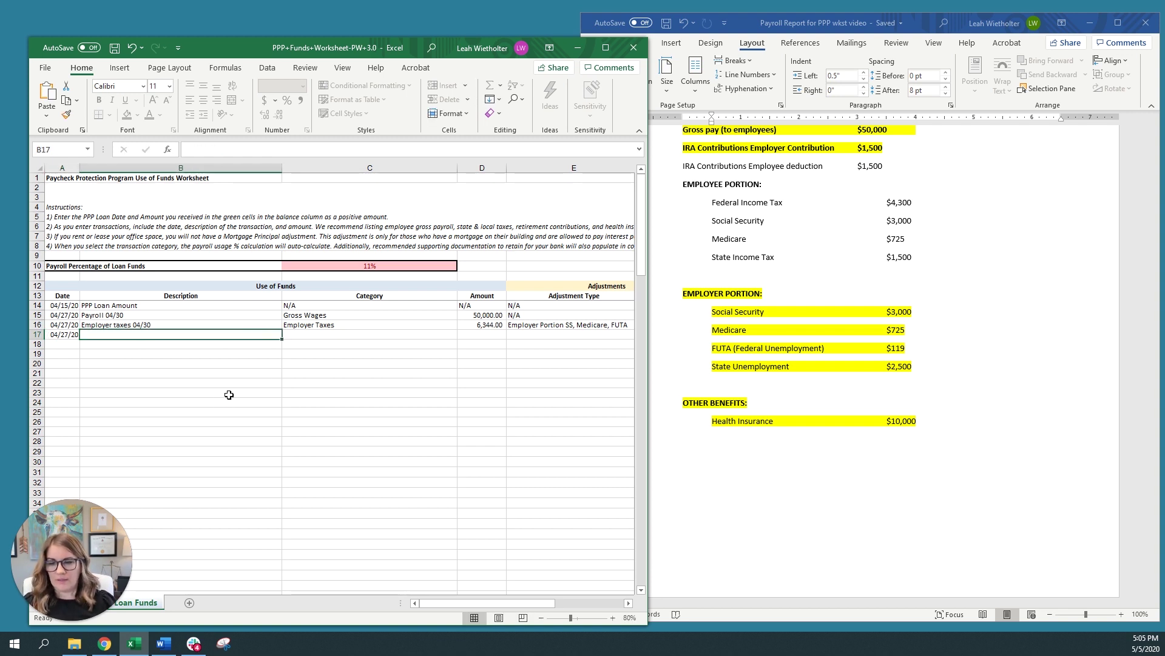
text(Emplo)
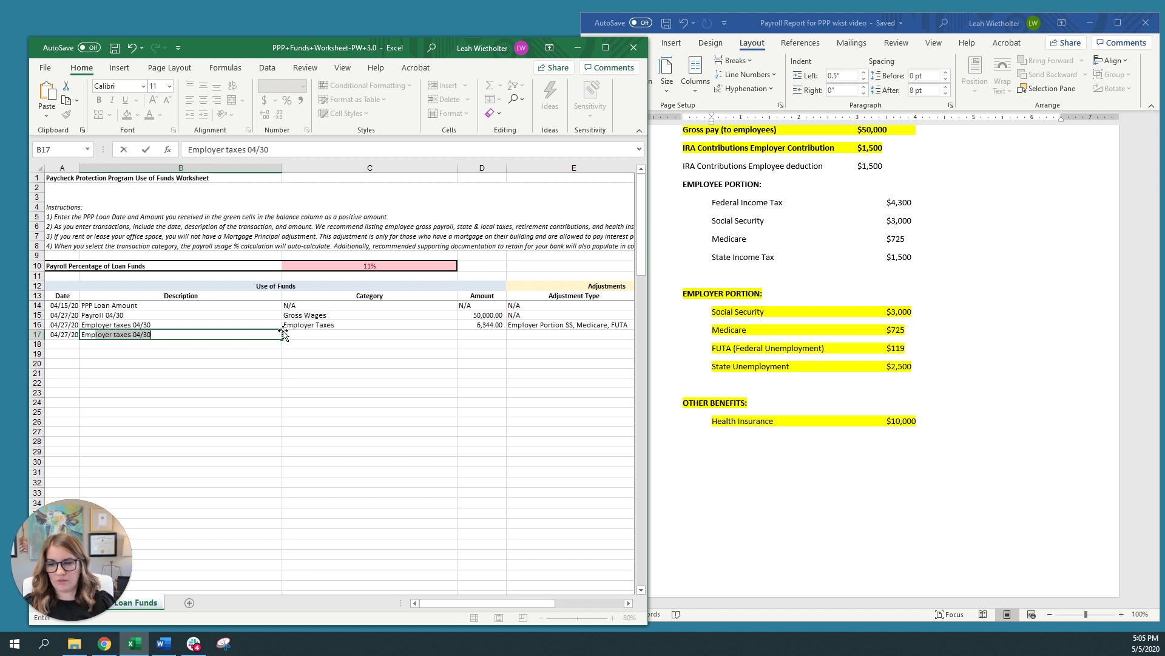
text(yer contrib)
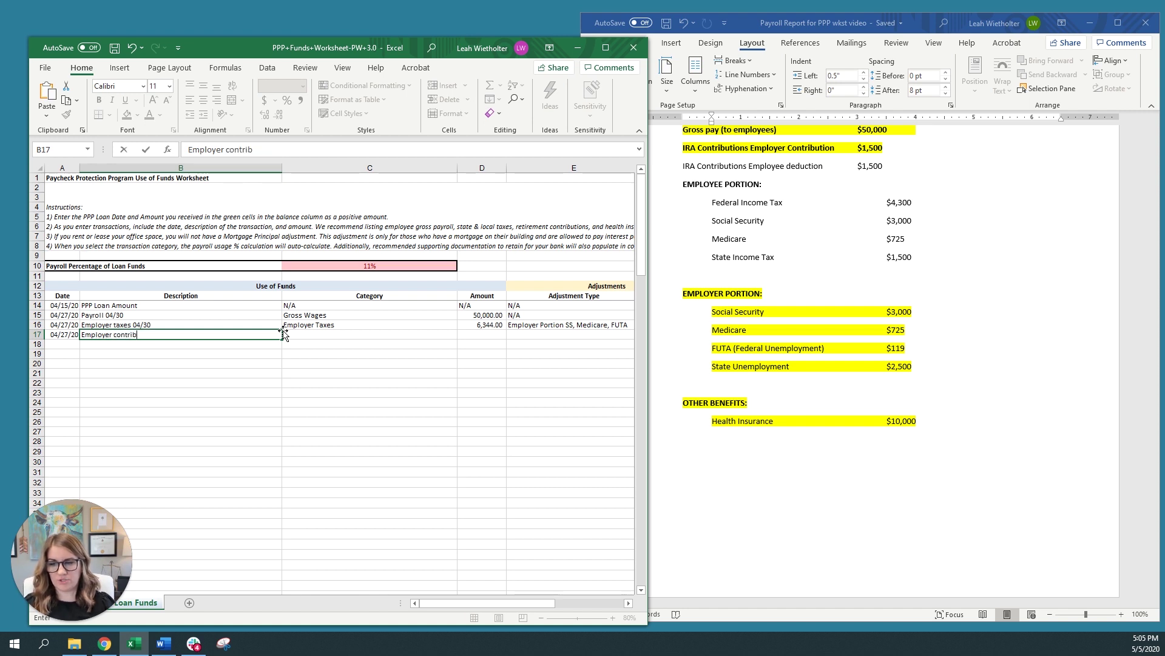
text(utions ret)
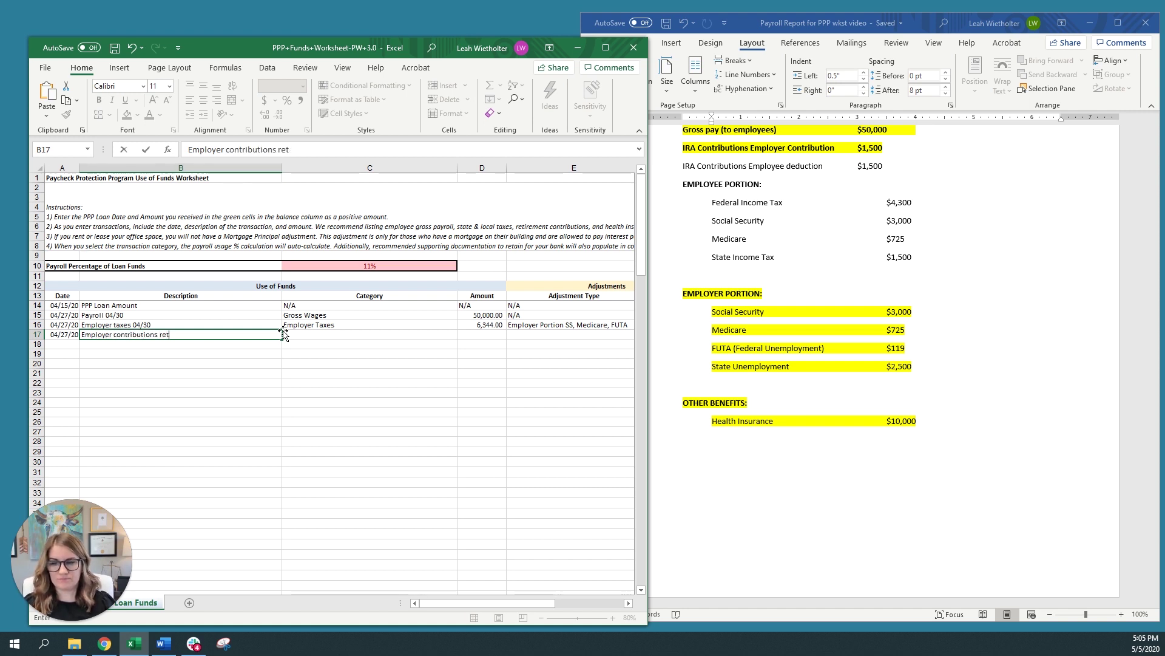
text(airement)
key(Tab)
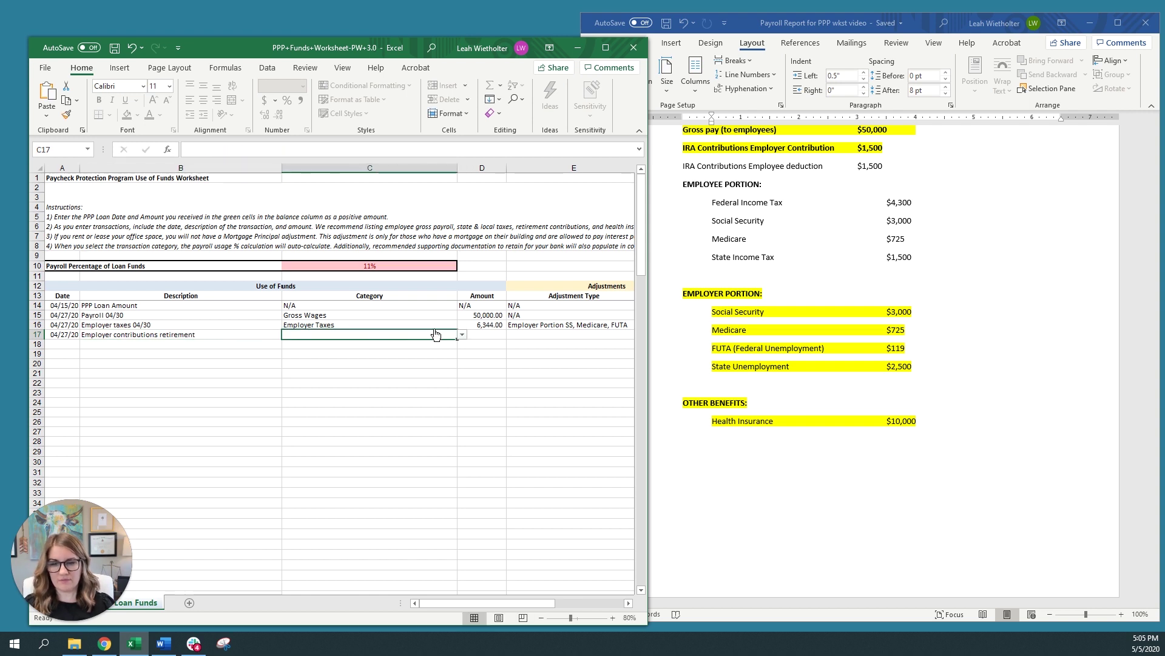
Set row 17's category to Employer Retirement Contributions with a 1,500.00 amount
click(462, 335)
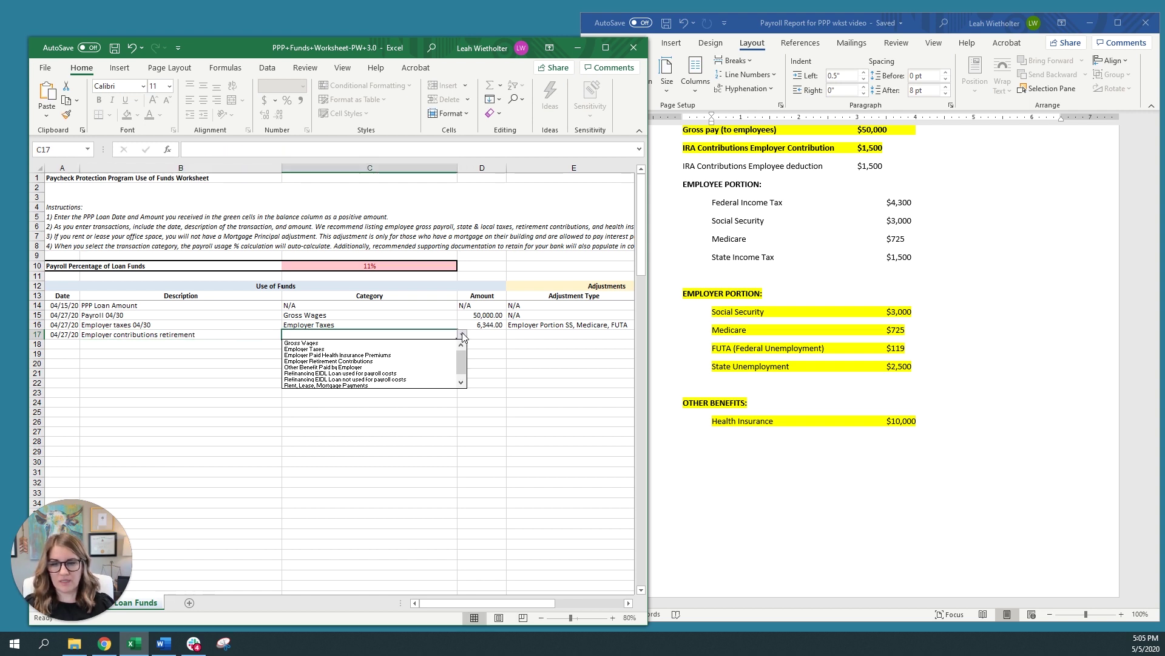
click(365, 361)
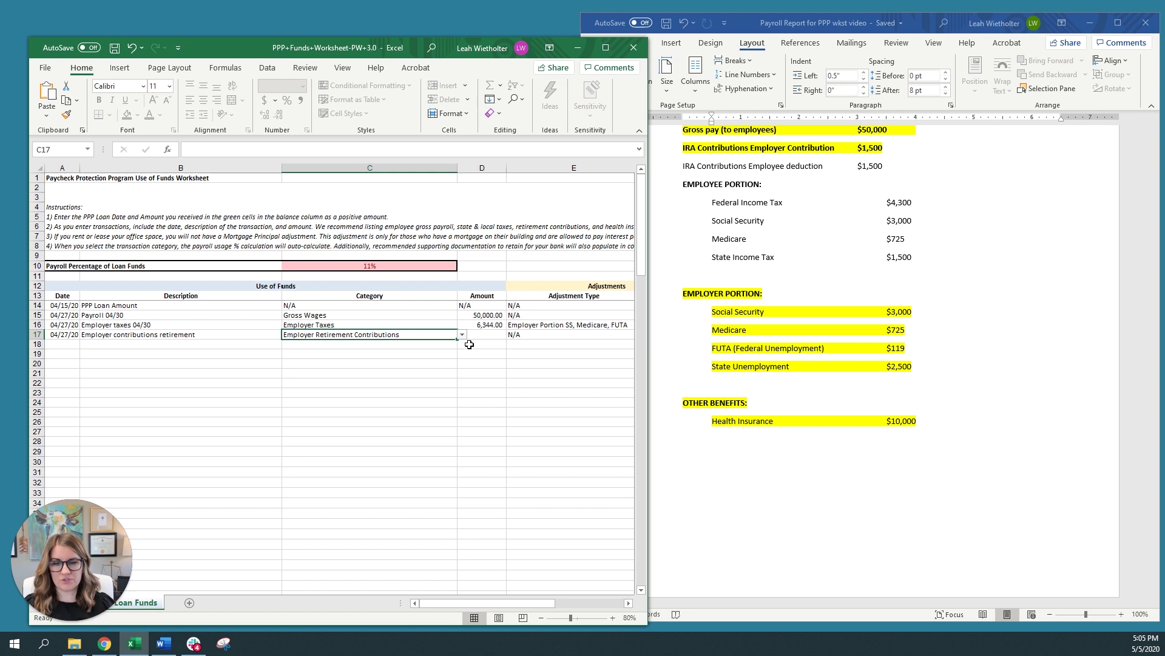
key(Tab)
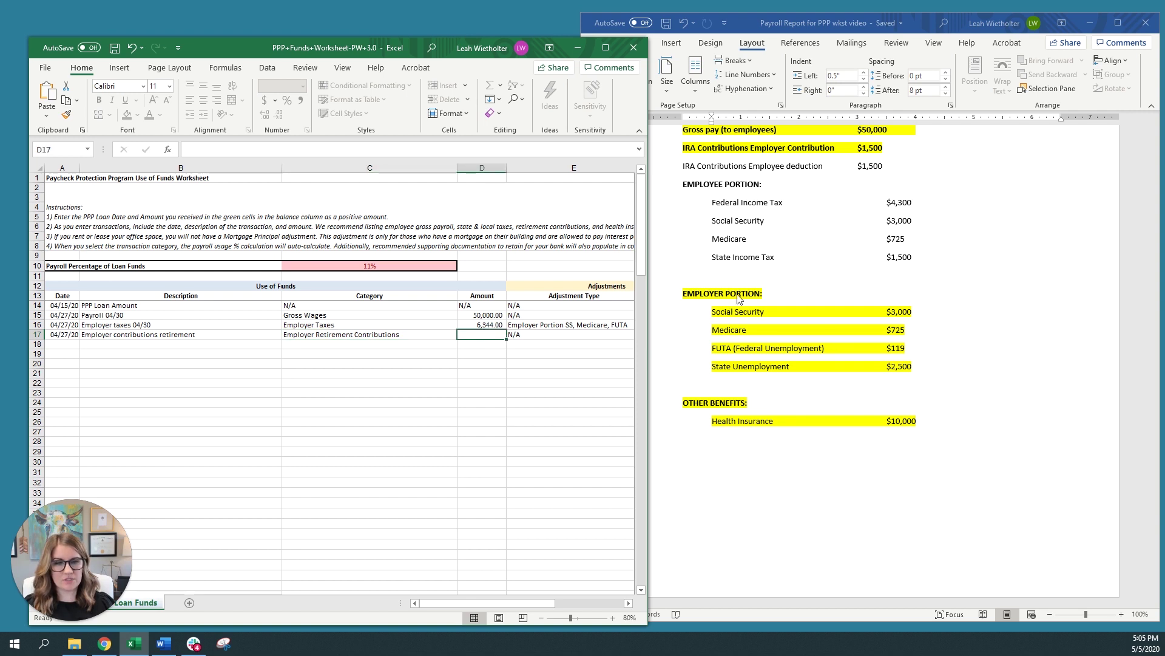
scroll(739, 297, up, 1)
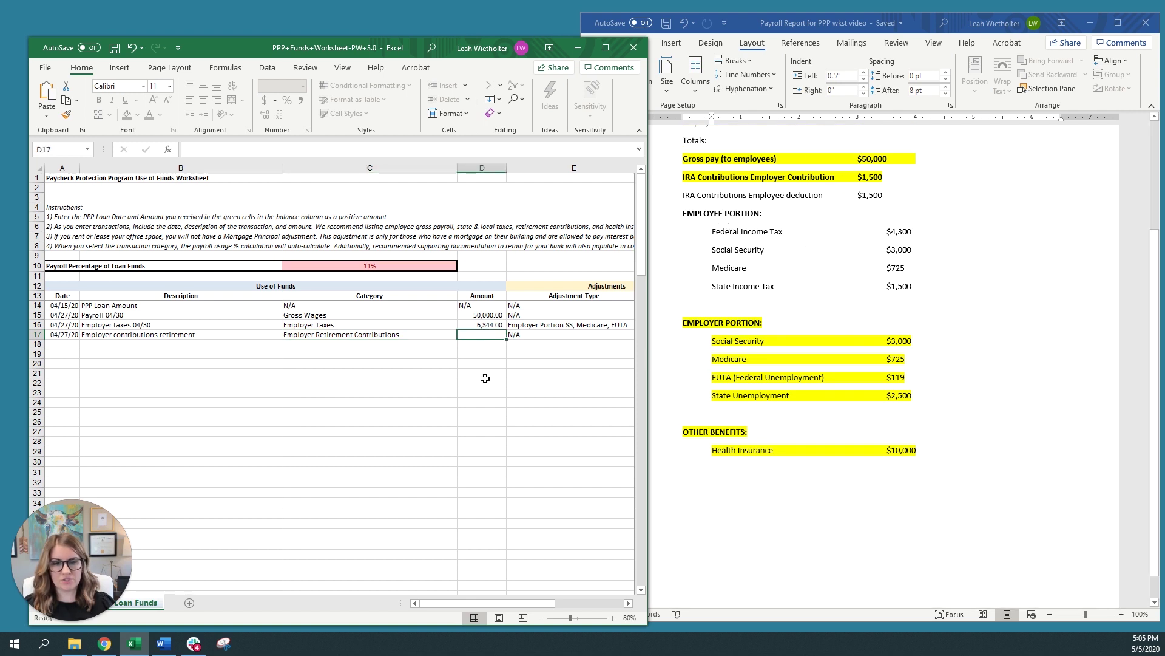
text(1500)
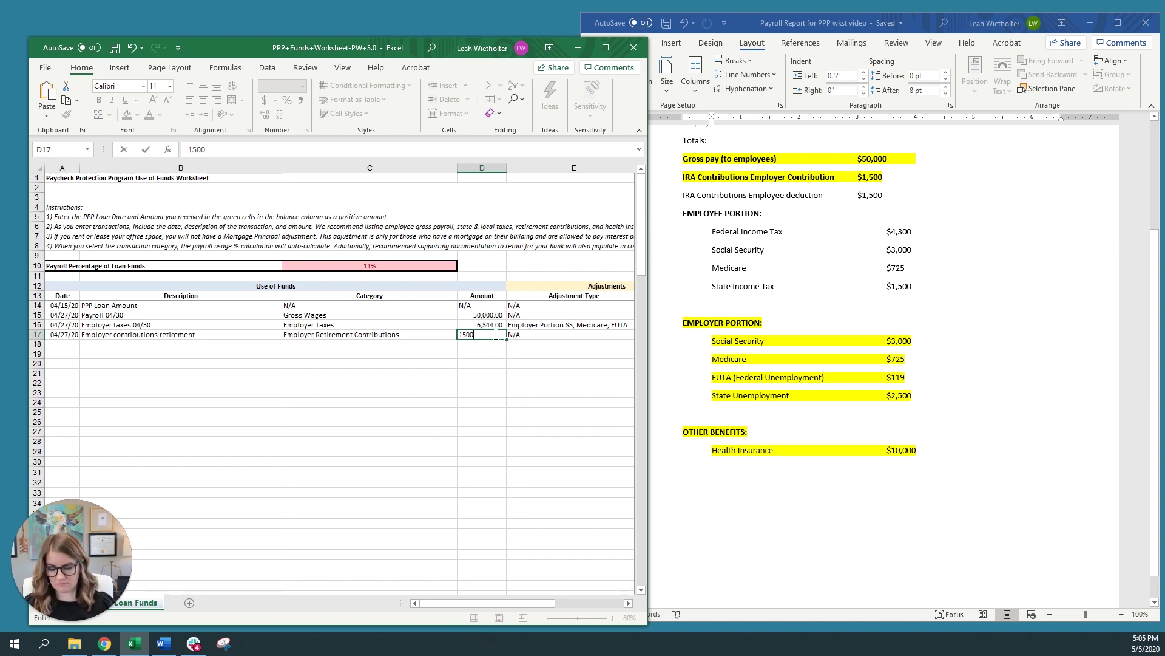
key(Tab)
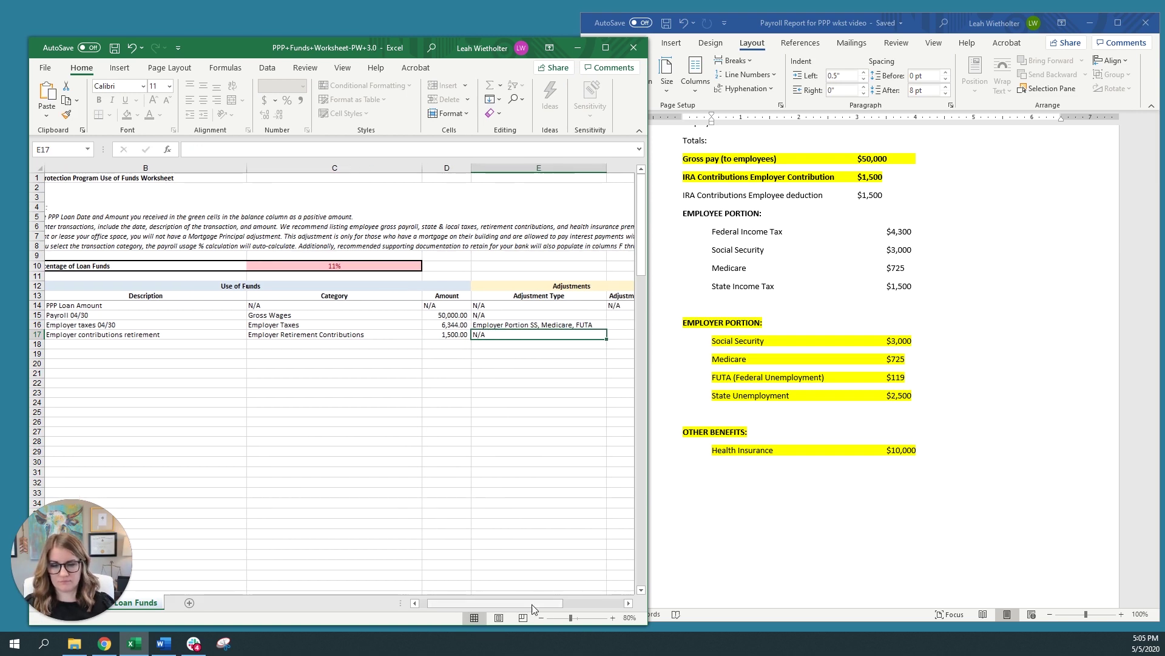
drag(507, 604, 499, 604)
Fill row 18 with 04/27/20, 'Employer paid health ins prem', Employer Paid Health Insurance Premiums, 10,000.00
click(55, 345)
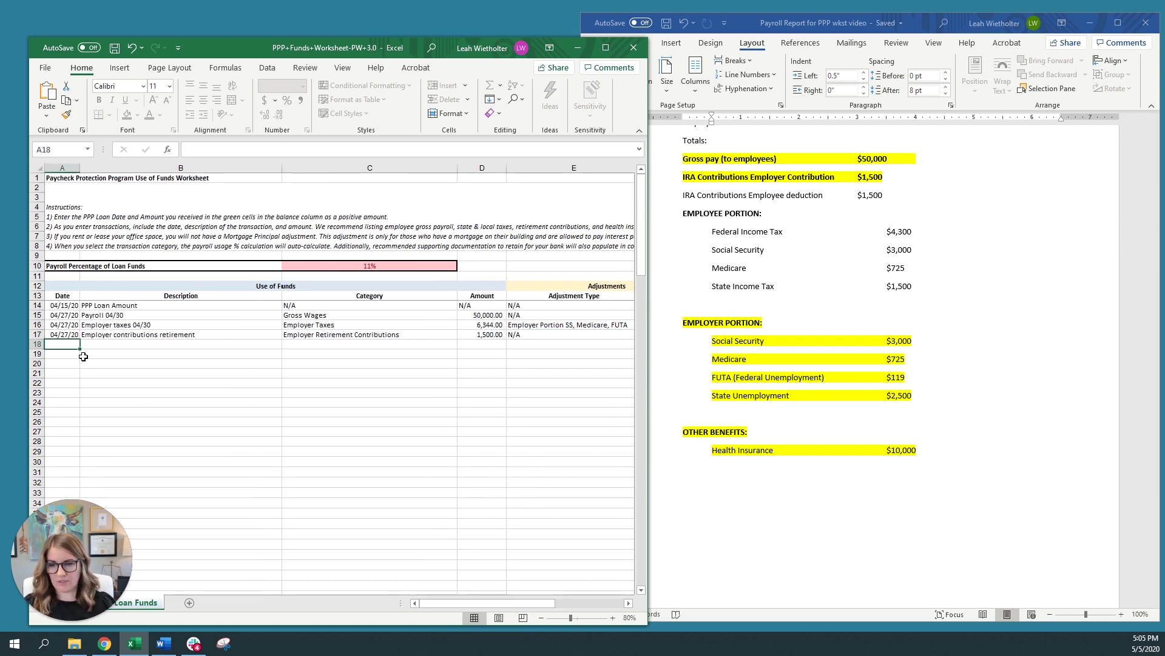
text(4/27/20)
key(Tab)
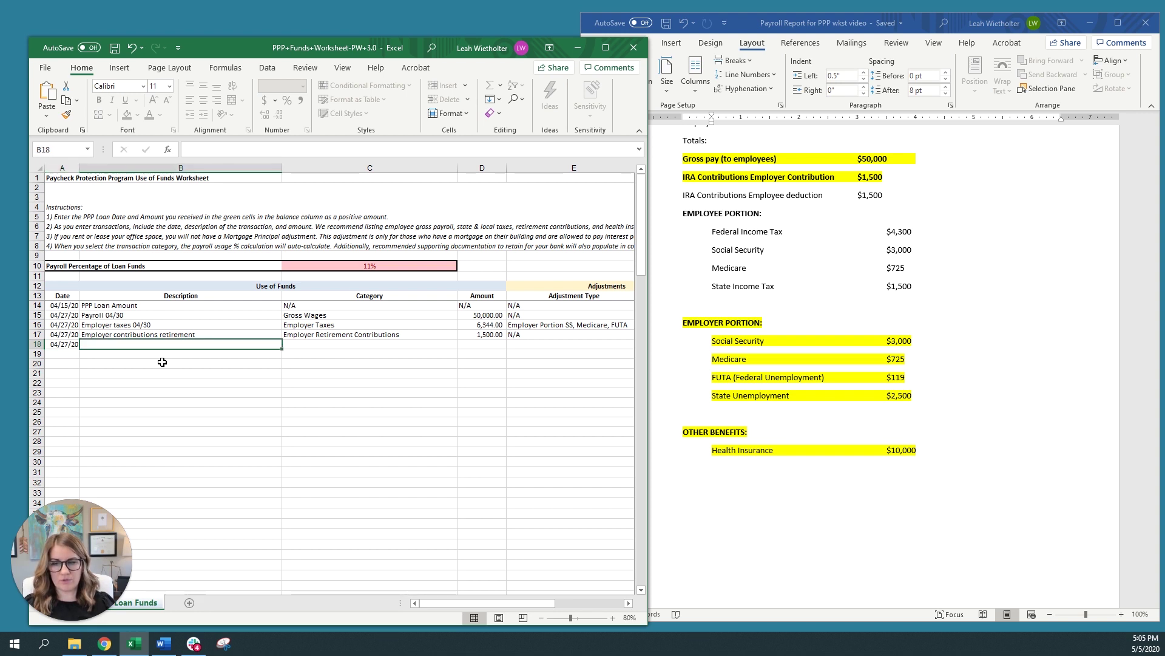
text(E)
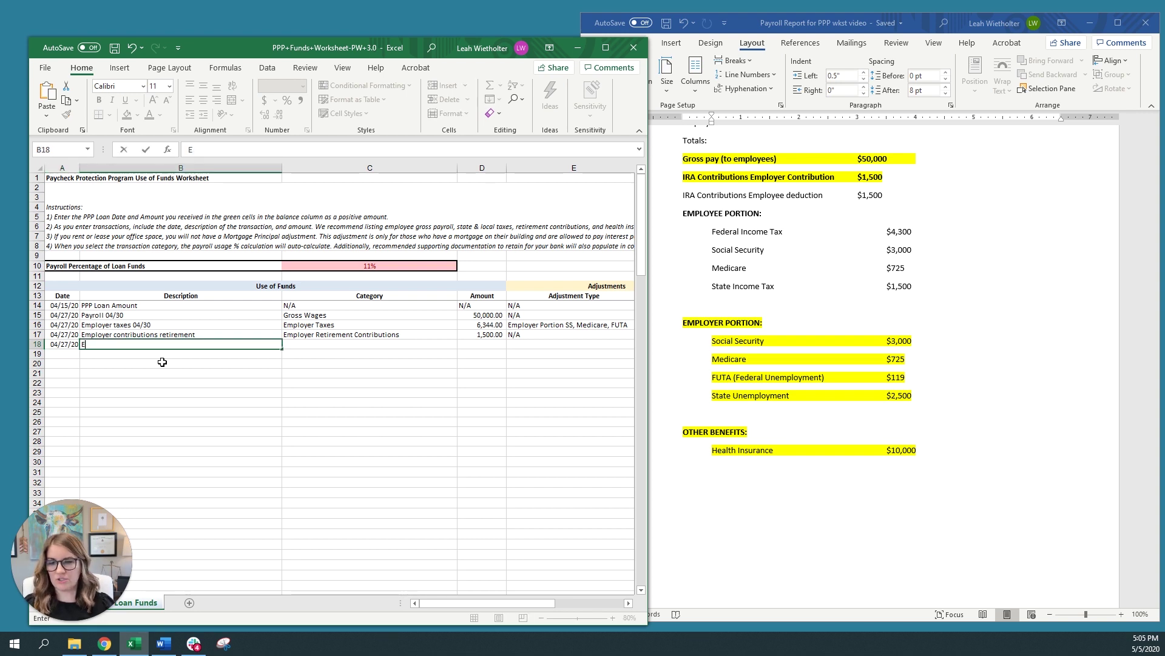
text(mployer )
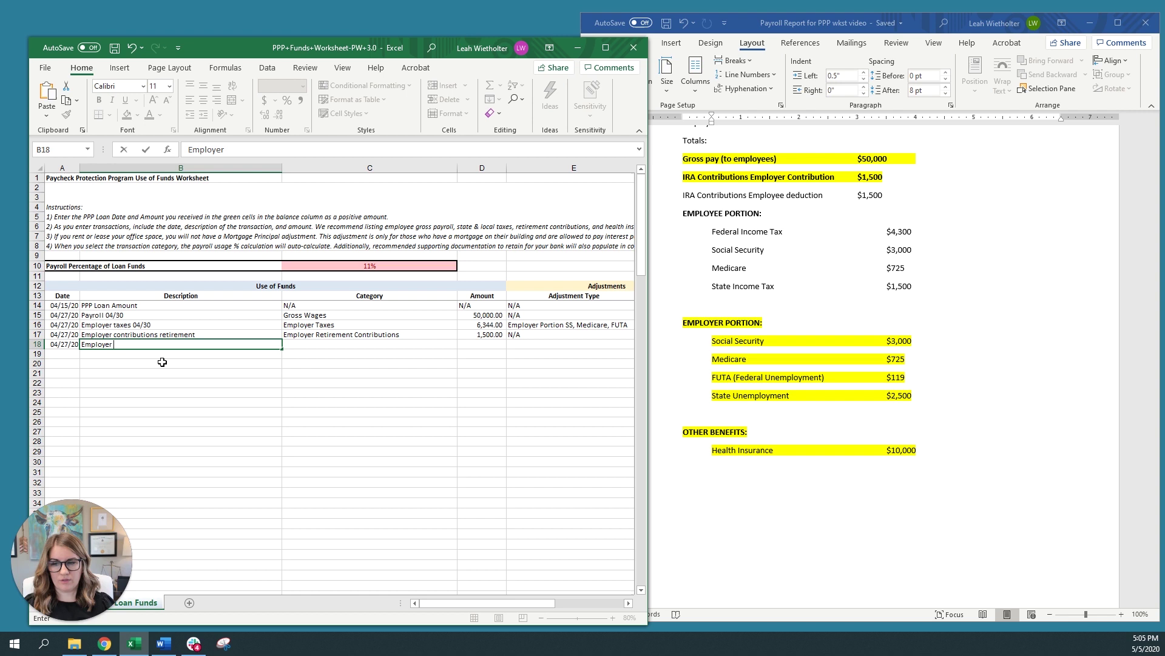
text(paid heal)
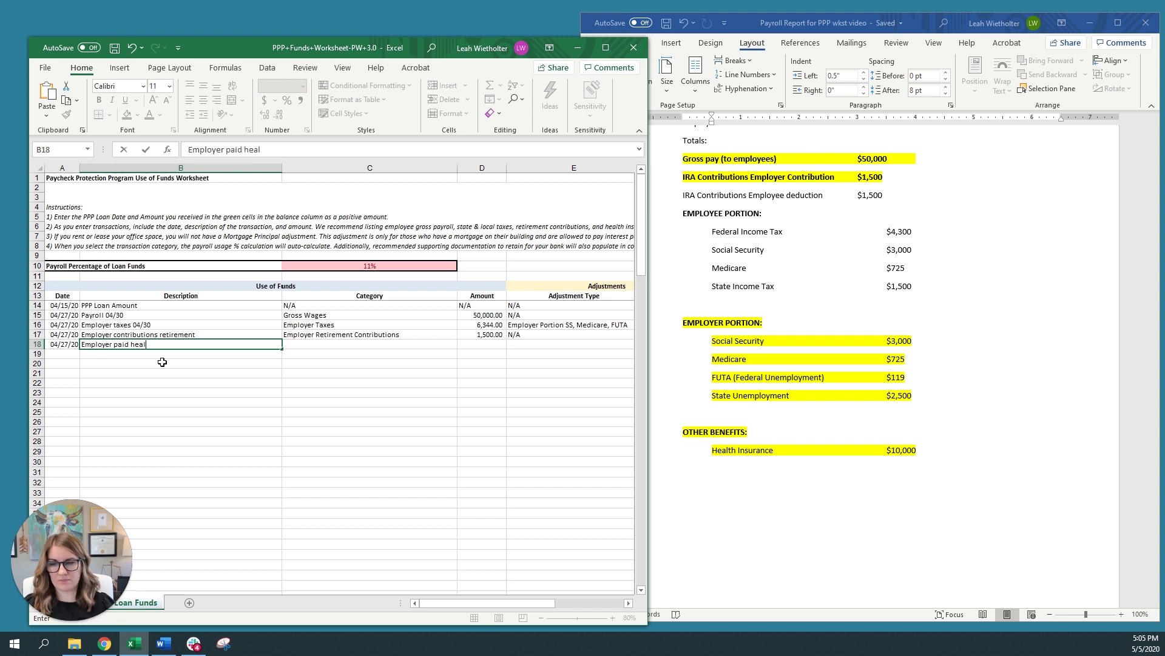
text(th ins prem)
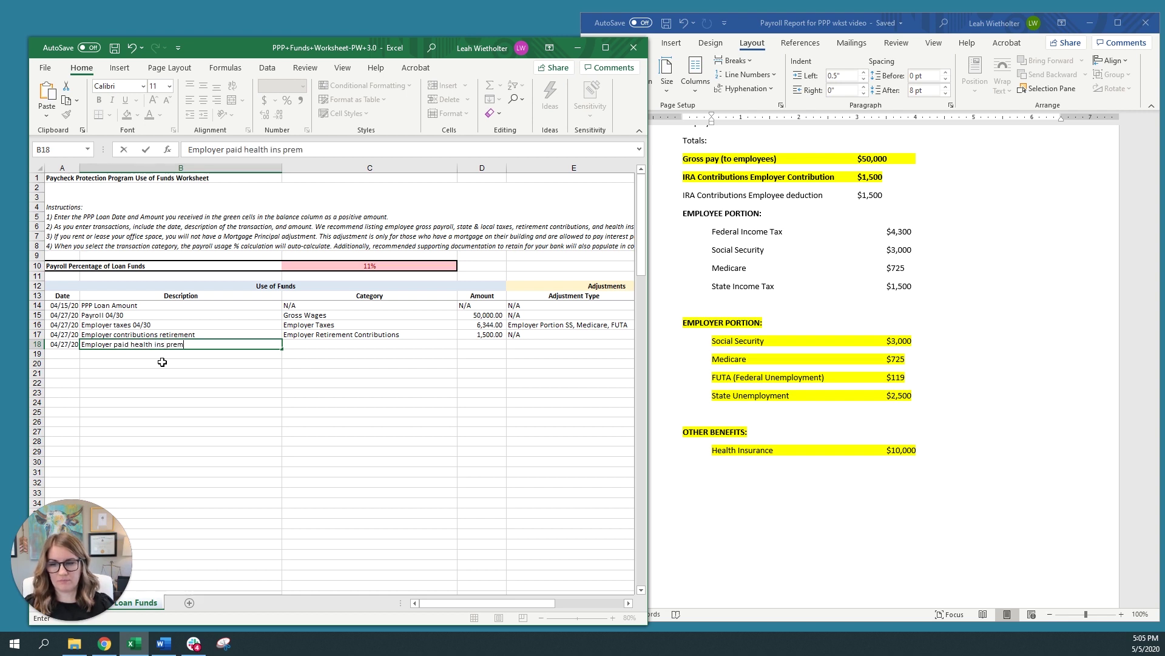
key(Tab)
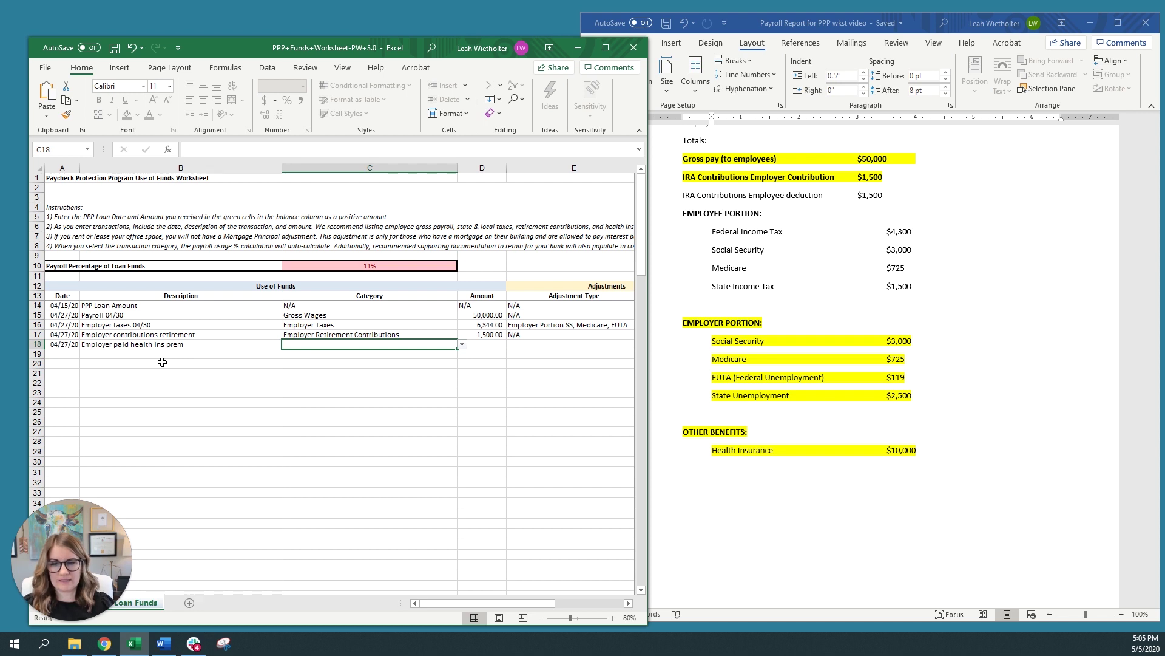
click(463, 344)
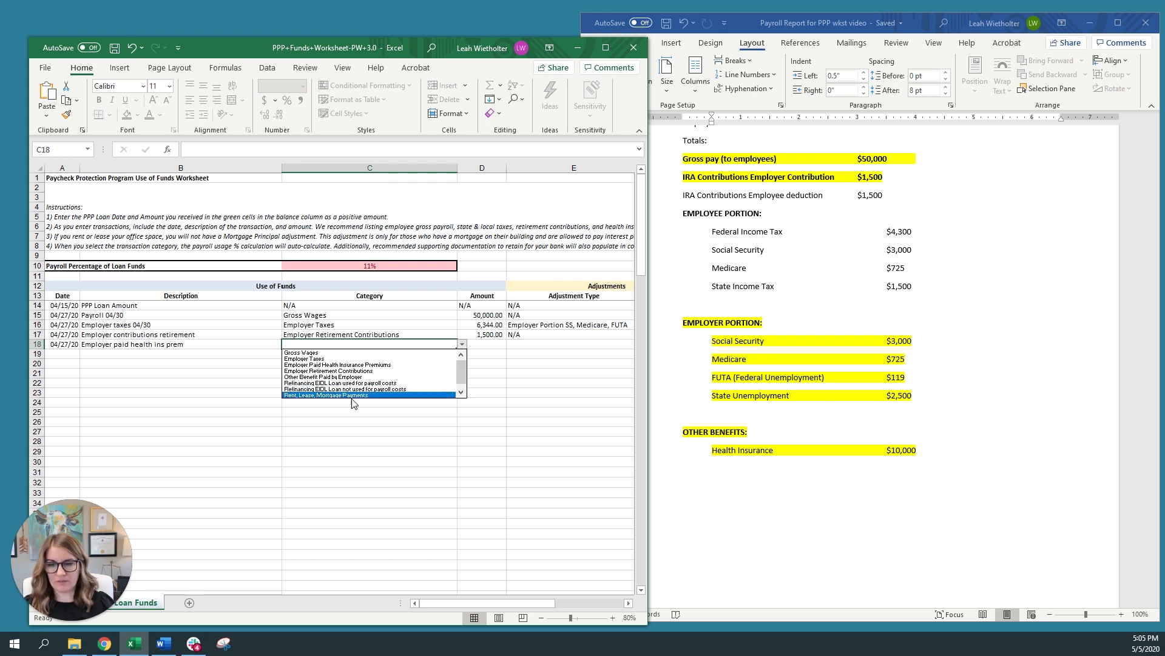
click(337, 364)
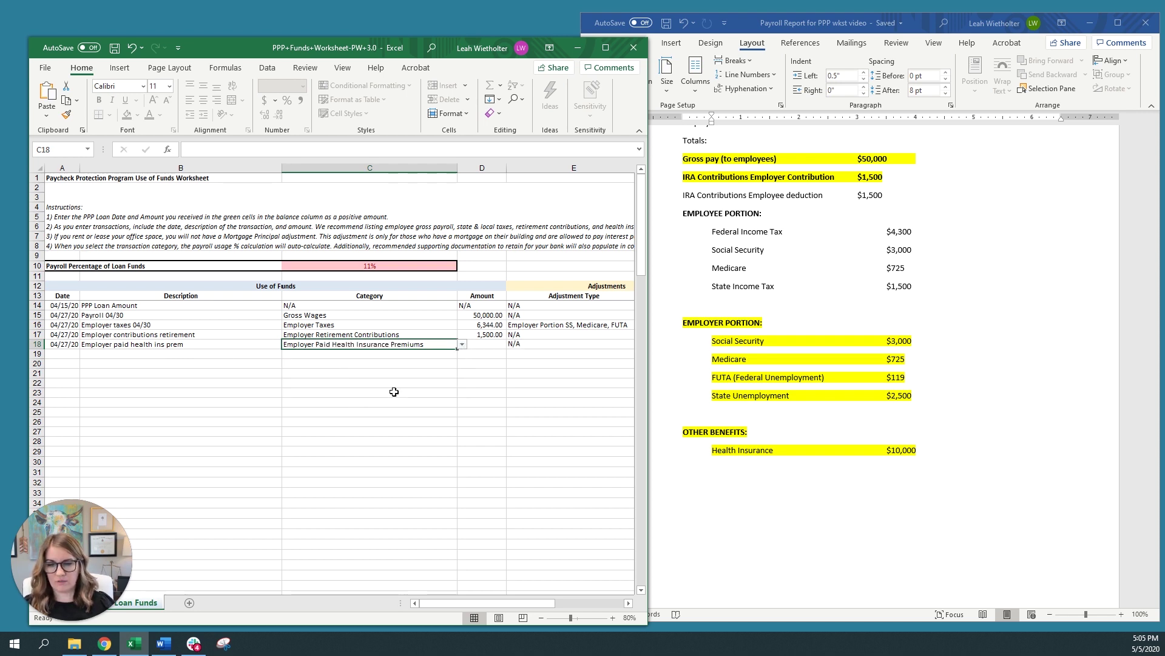
key(Tab)
text(10)
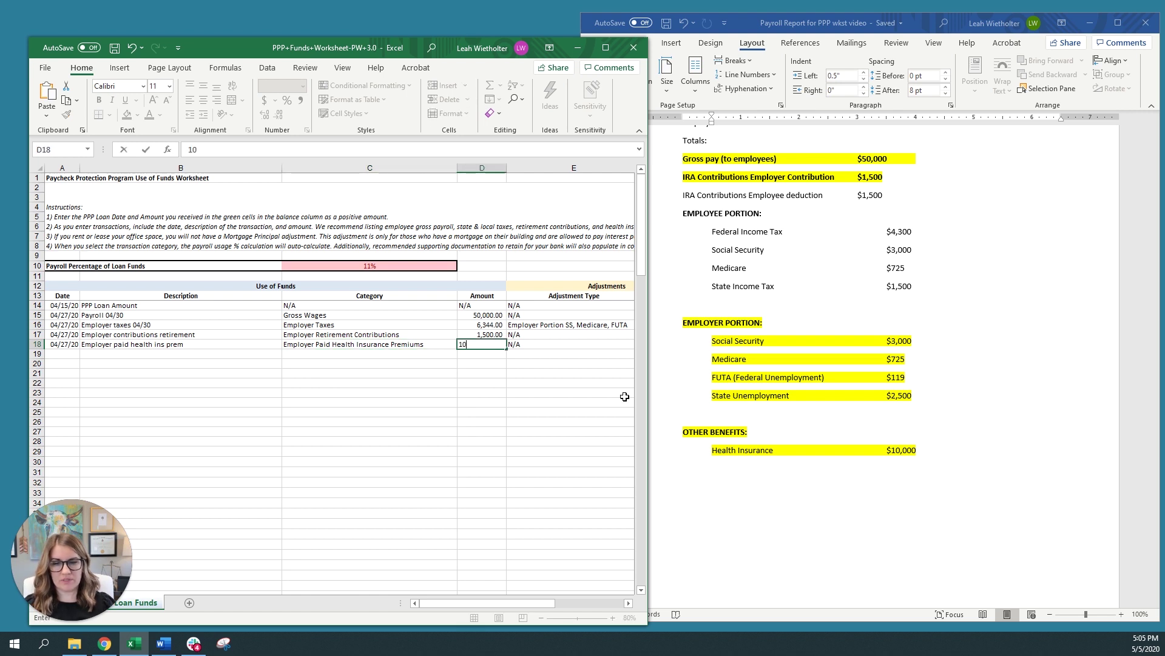
key(Tab)
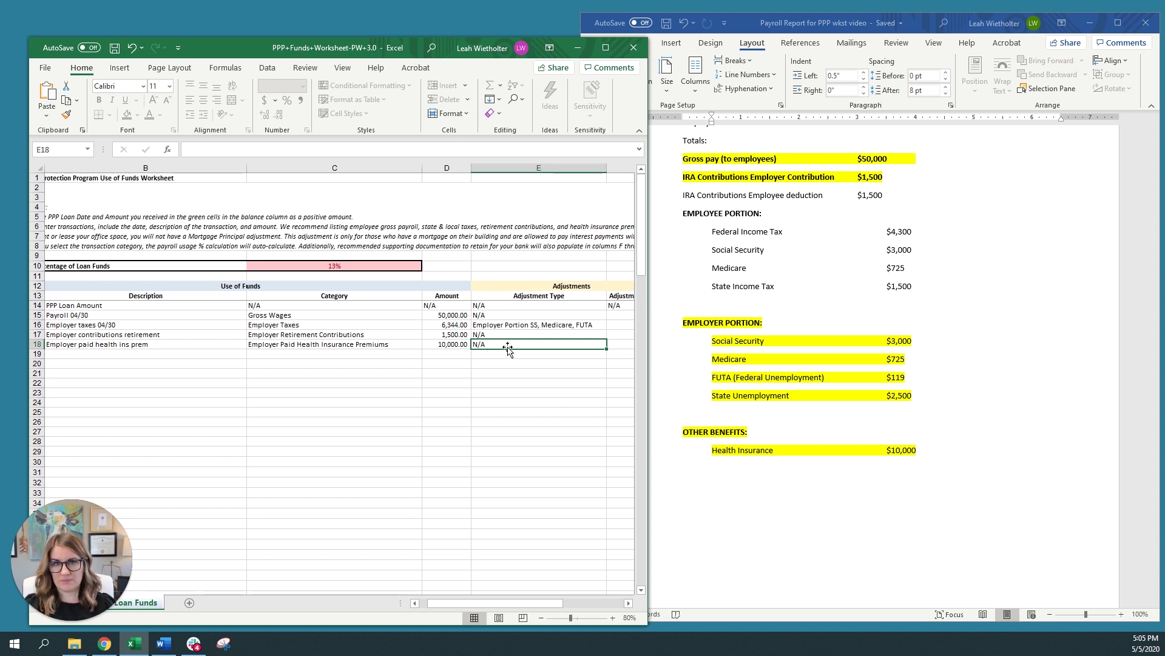
scroll(508, 347, left, 1)
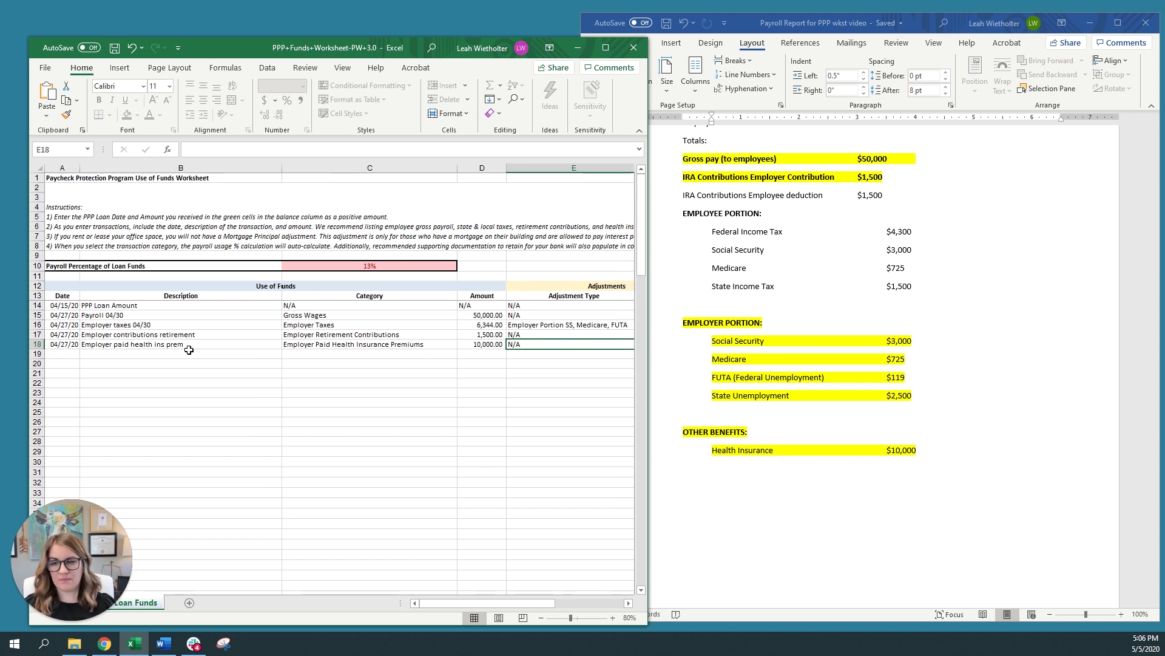
Fill row 19 with the copied 04/27/20 date, 'other benefit' and category Other Benefit Paid by Employer
click(71, 354)
key(ctrl+d)
key(Tab)
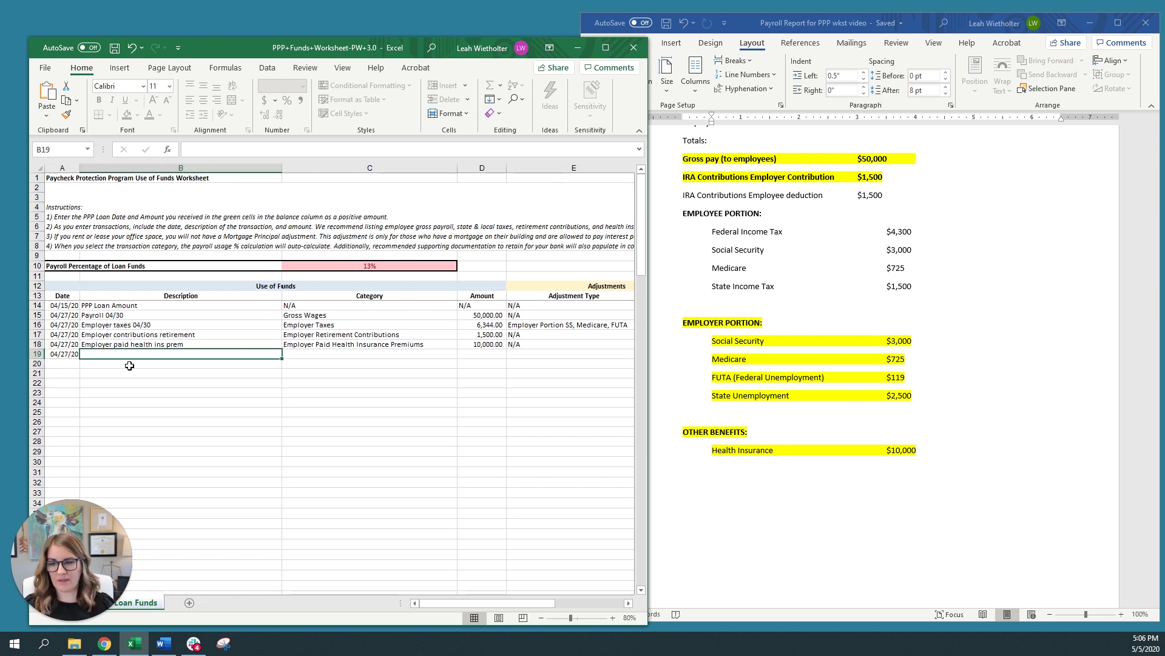
text(other benefit)
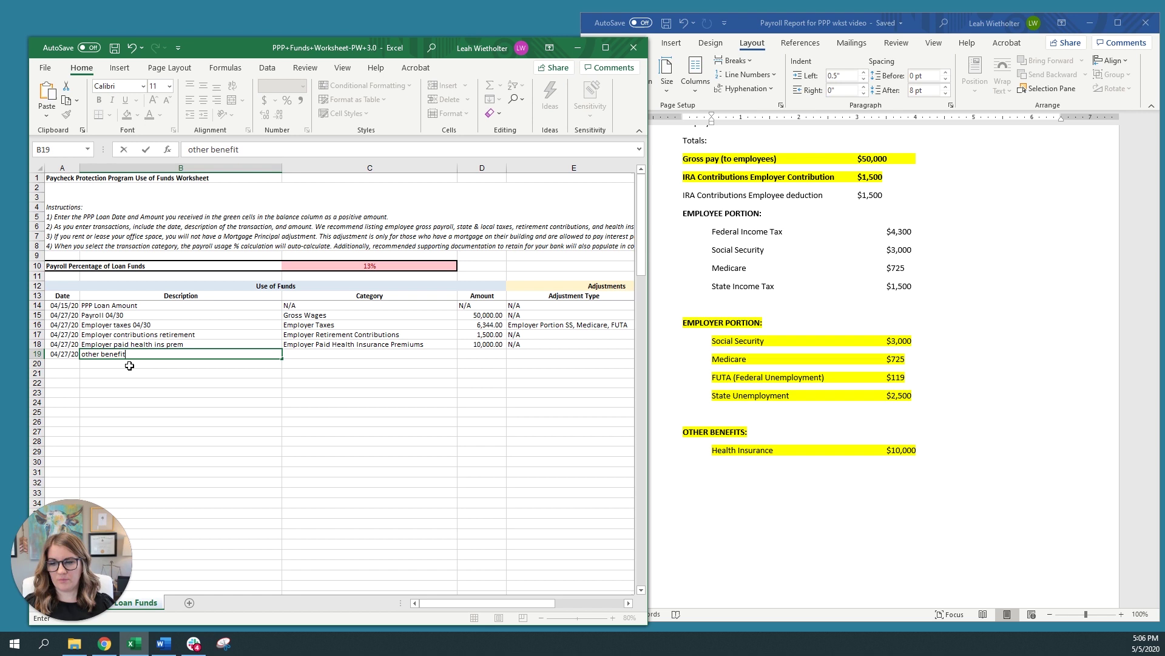
key(Tab)
click(463, 354)
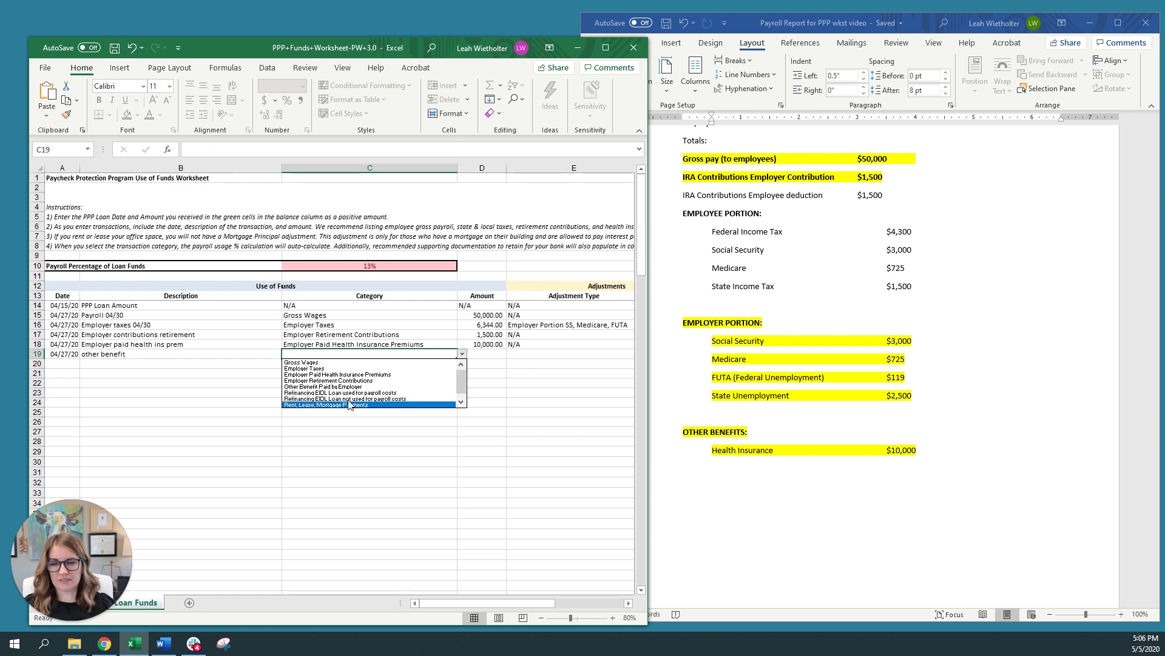
click(349, 387)
key(Return)
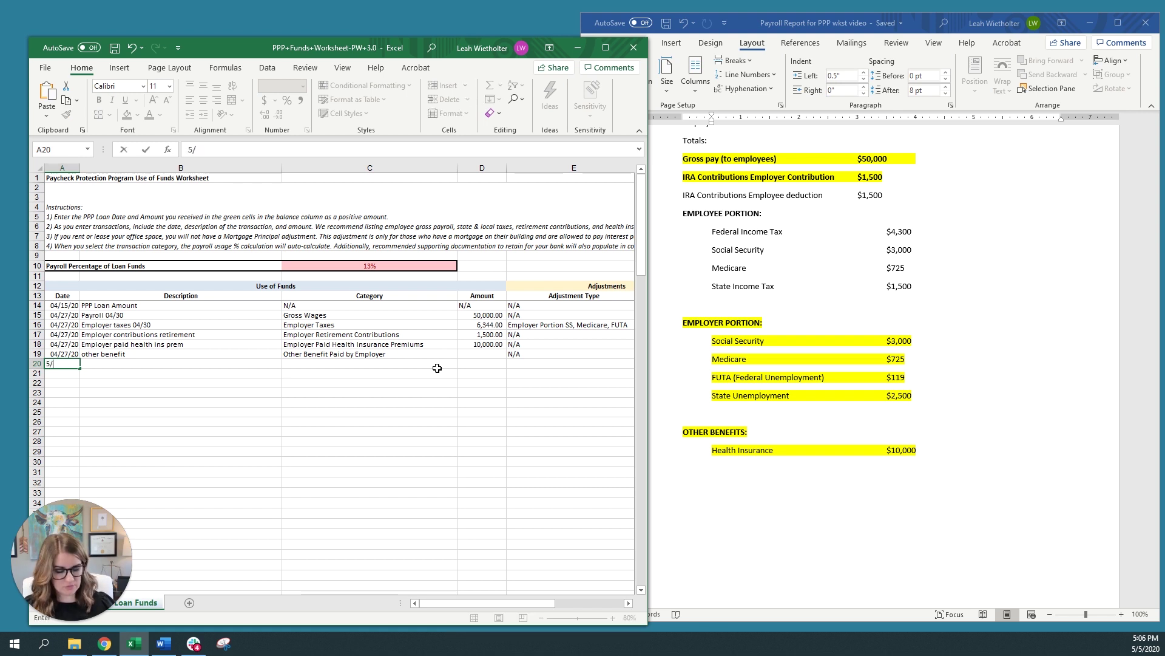
Enter the 05/01/20 'Rent 05/01' row for 5,000.00 under Rent, Lease, Mortgage Payments, then widen the window
text(5/1/20)
key(Tab)
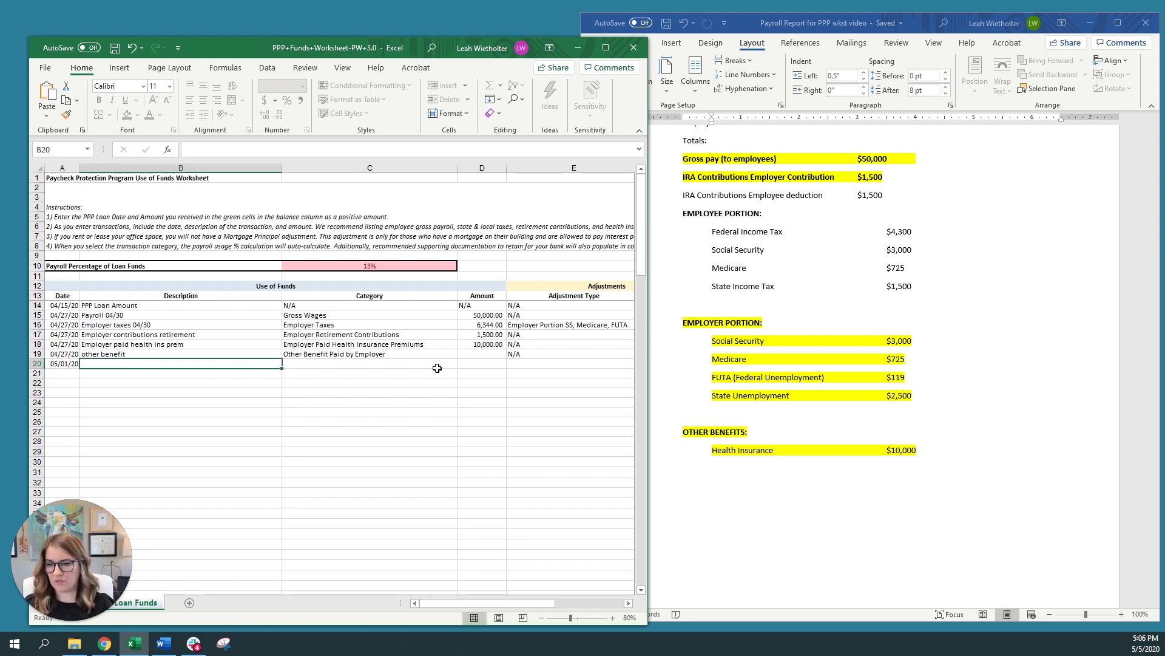
text(Rent)
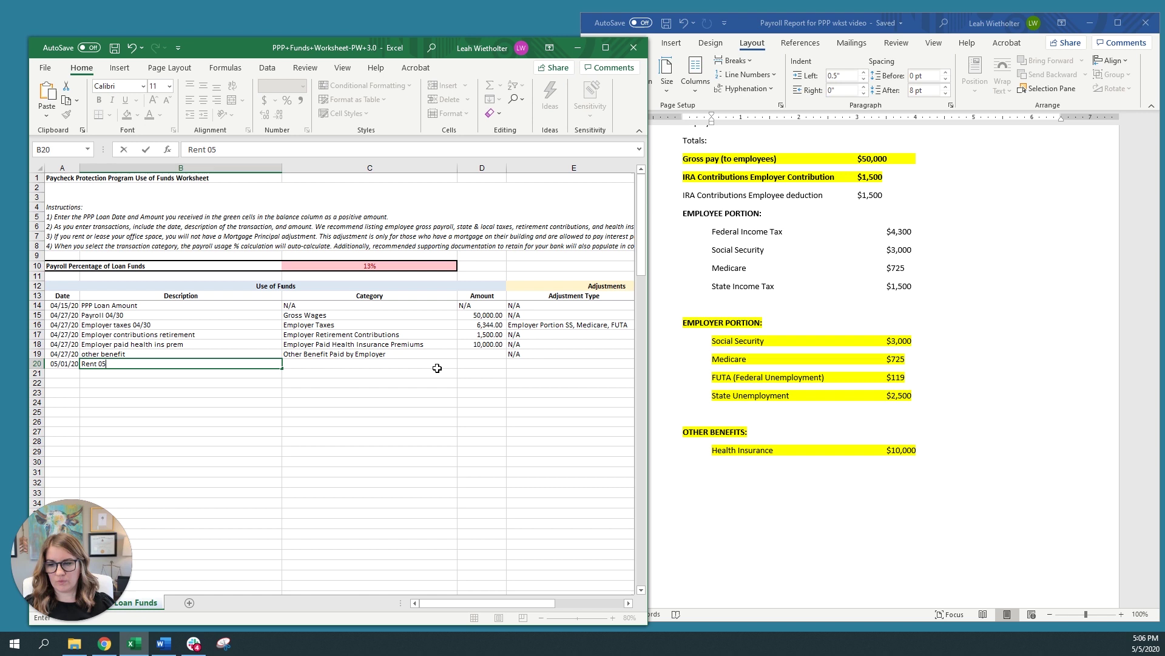
text( 05/01)
key(ctrl+Return)
key(Tab)
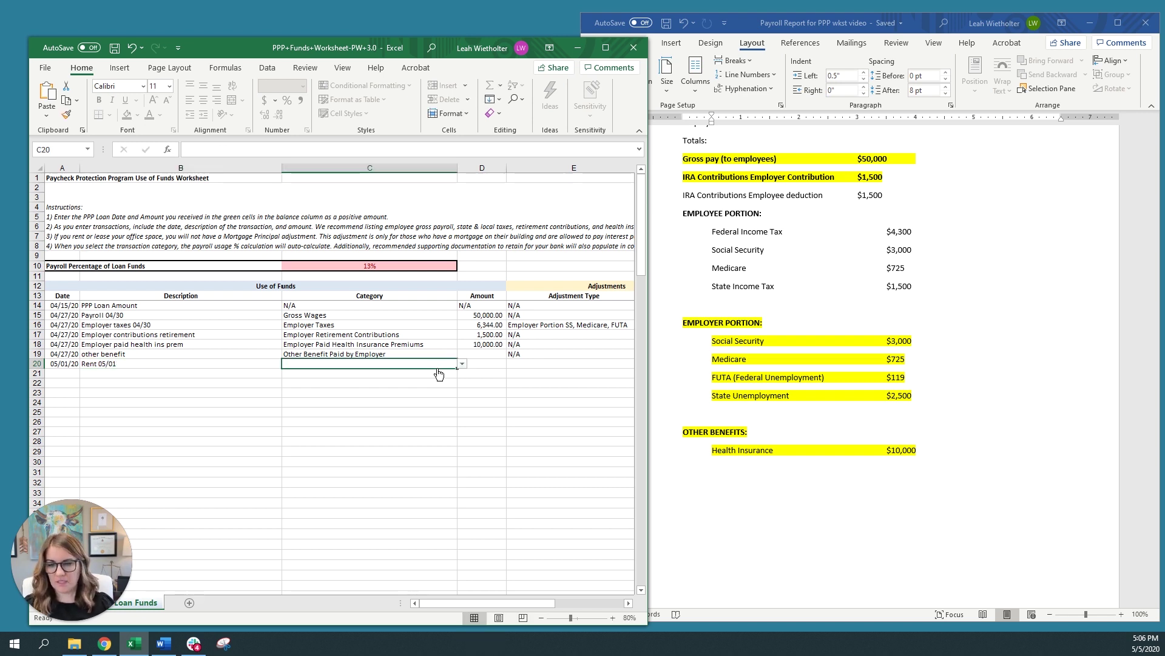
click(462, 363)
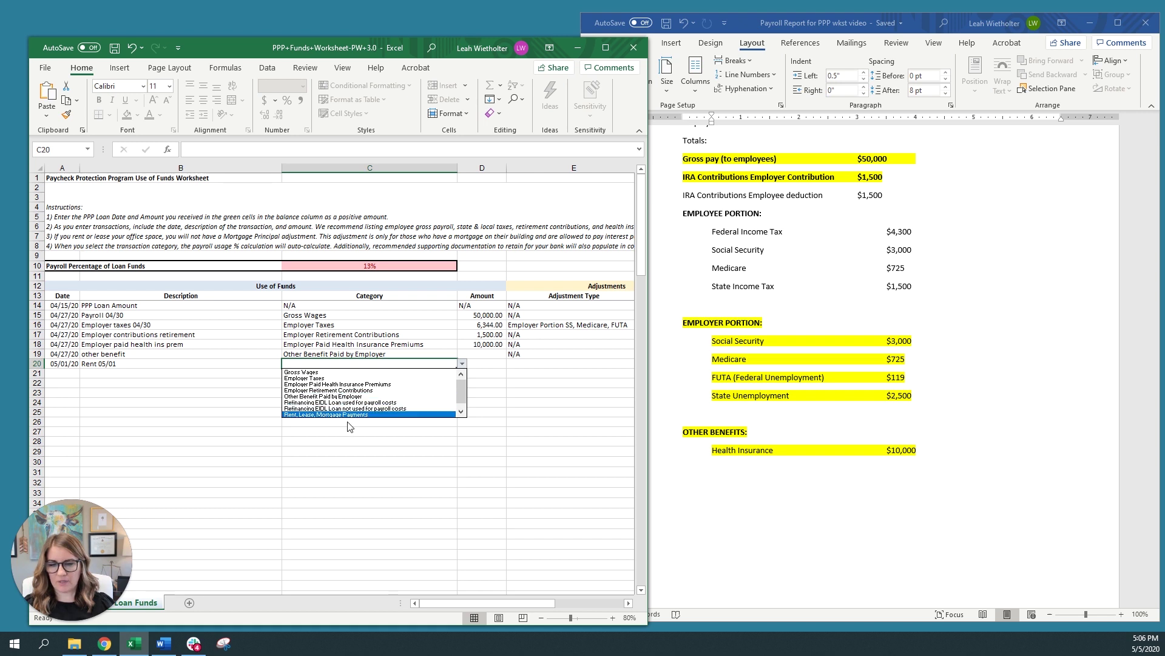
click(344, 416)
key(Tab)
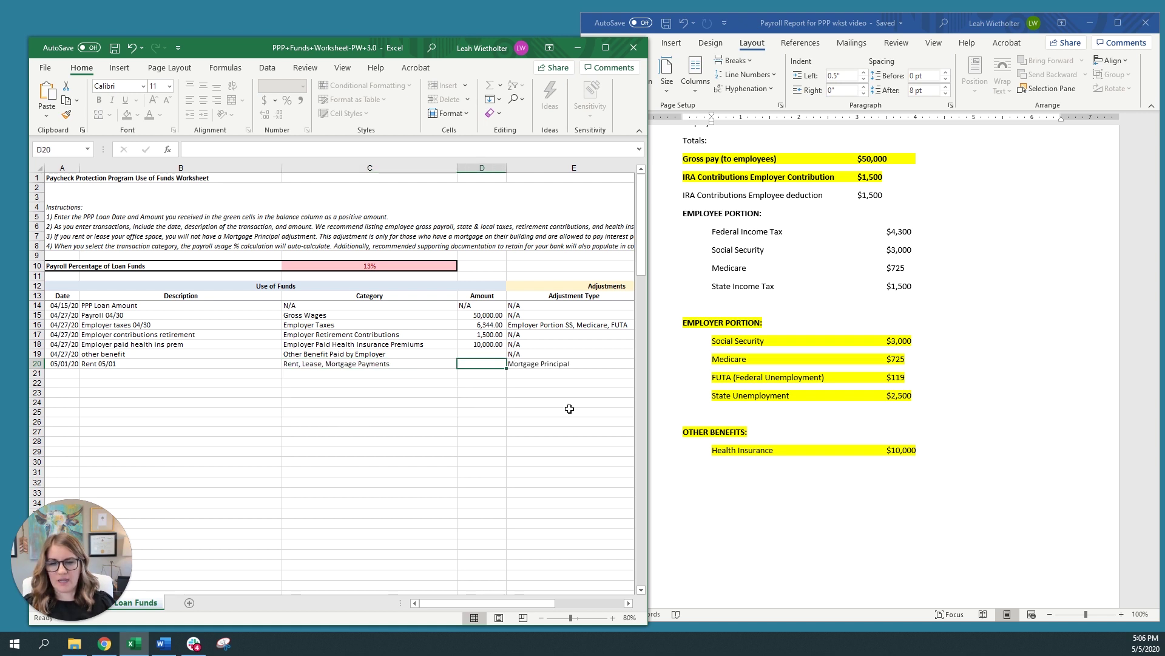
text(50000)
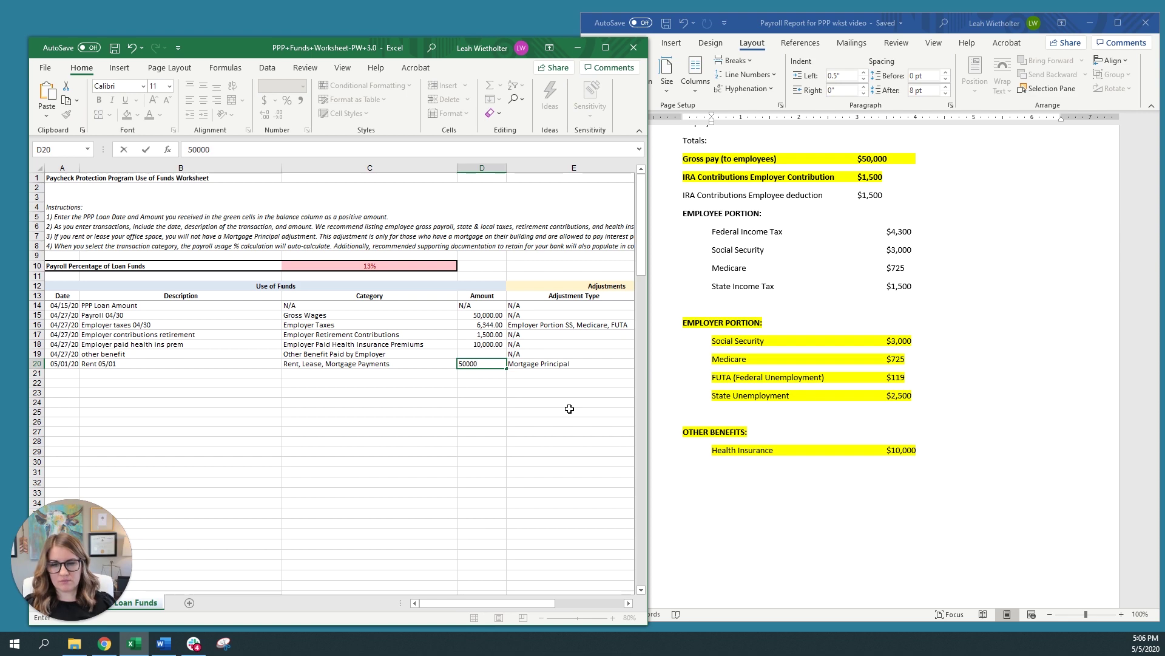
key(BackSpace)
key(Tab)
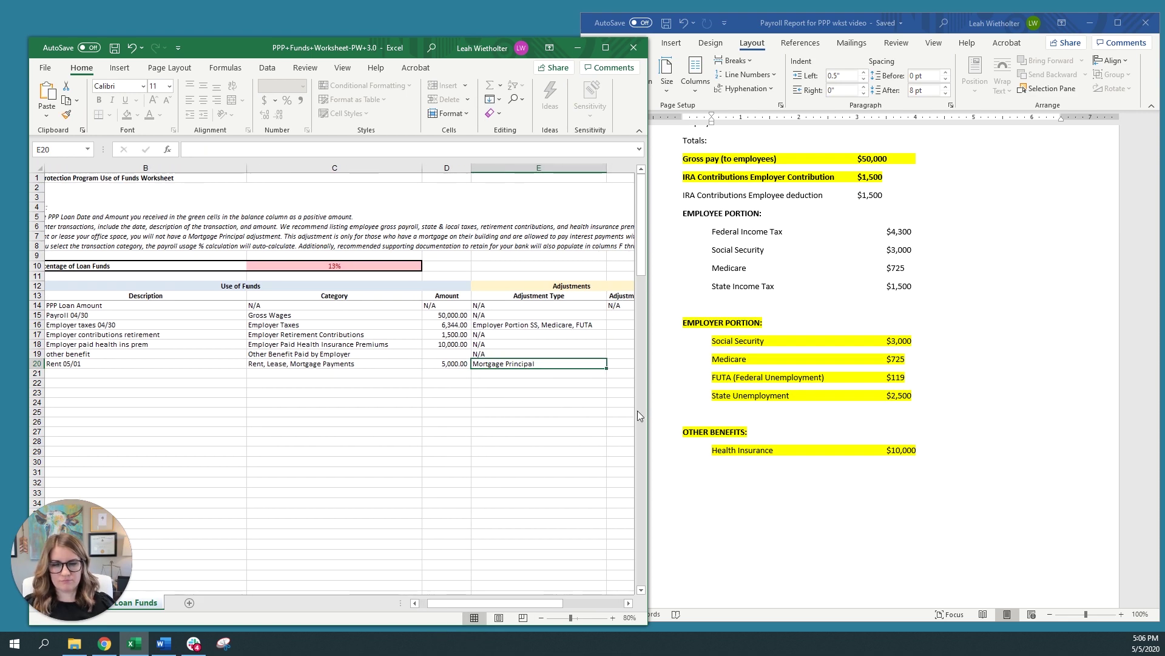
drag(648, 365, 930, 363)
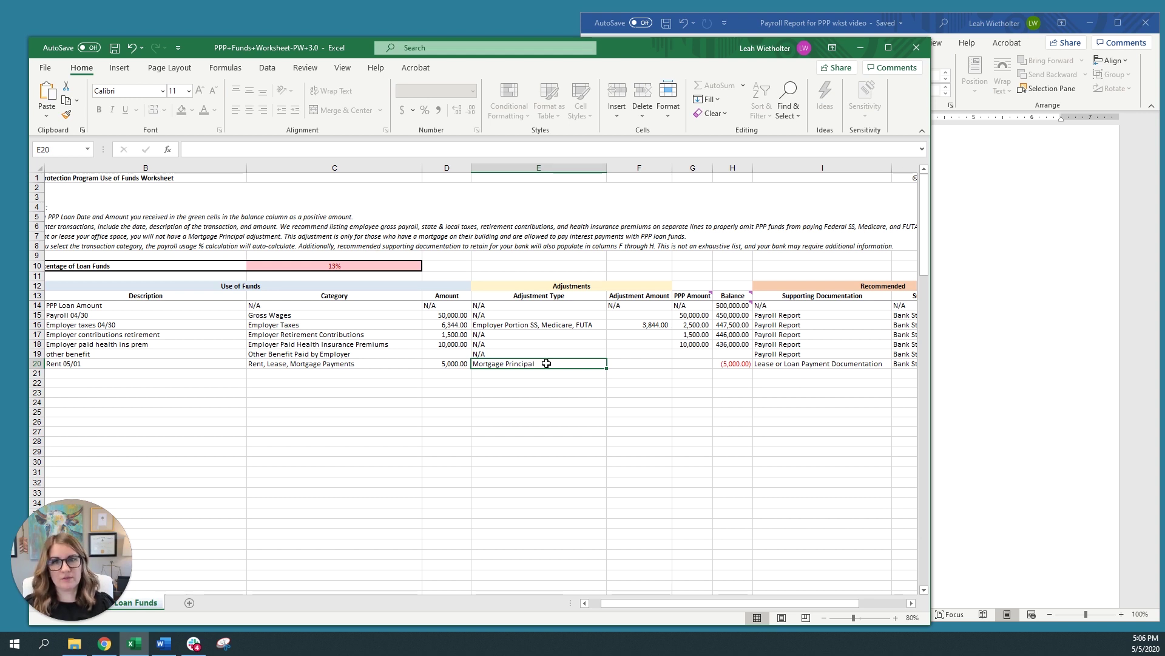
Add a 05/15/20 'mortgage payment' row for 5,000.00 under Rent, Lease, Mortgage Payments
key(Right)
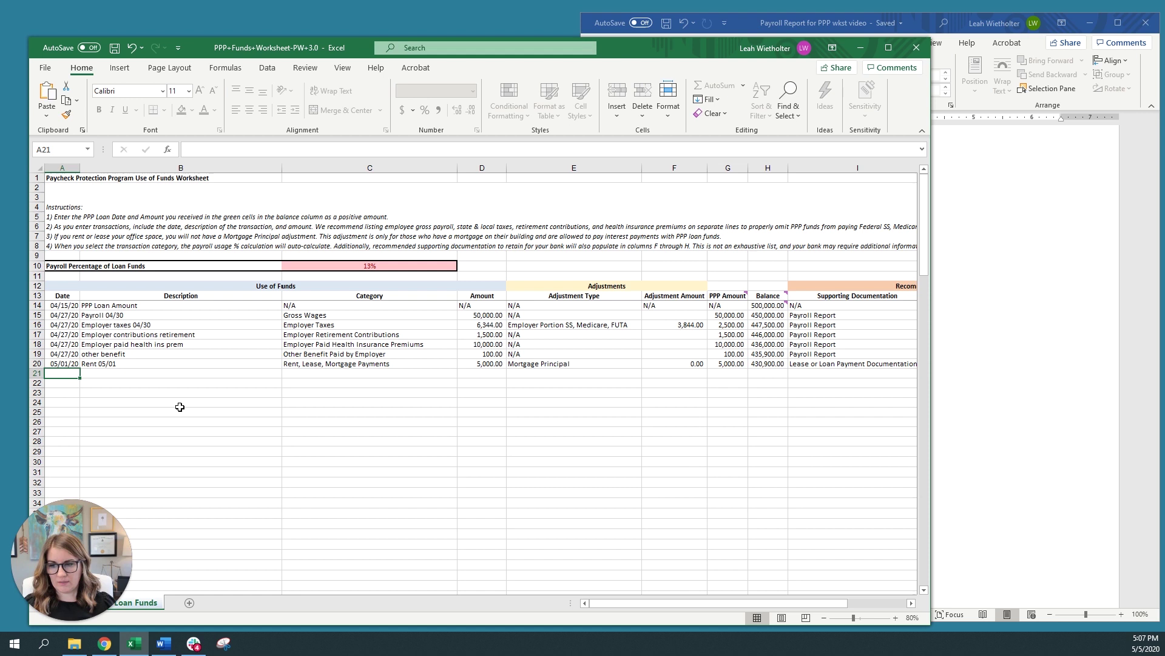
text(5/)
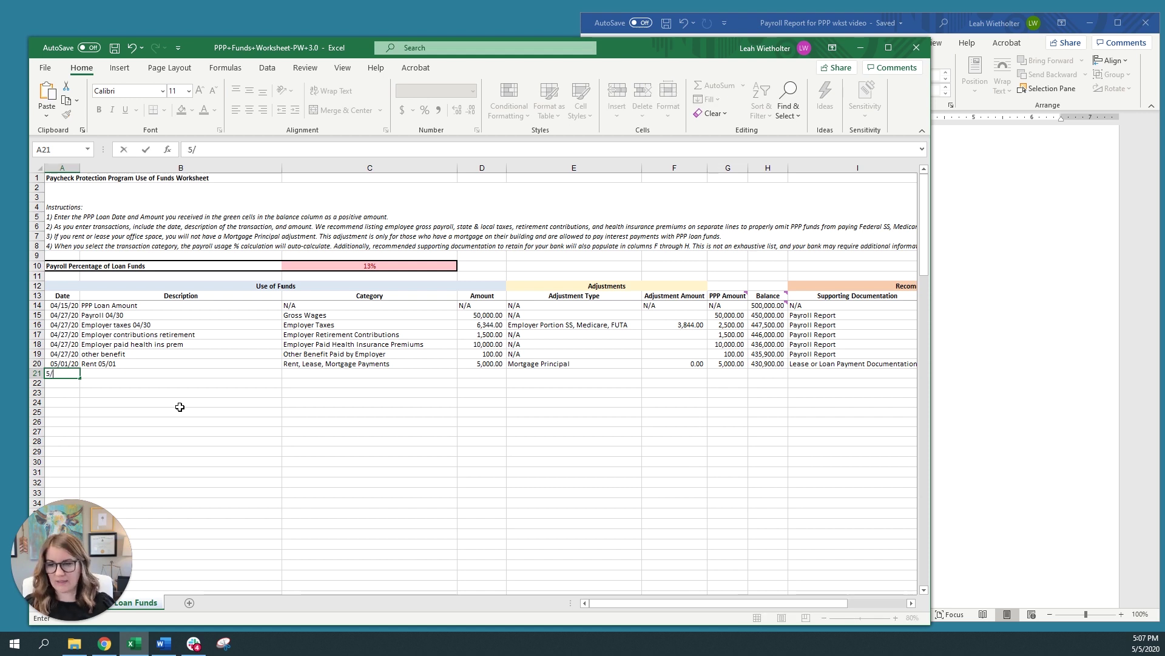
text(15/20)
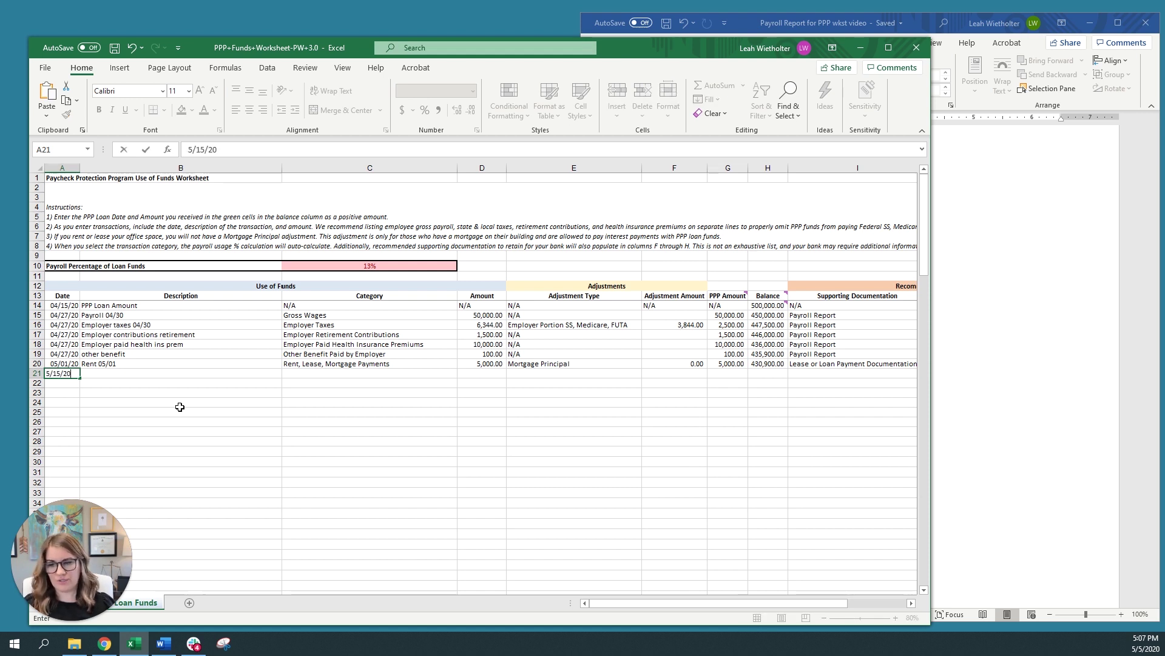
key(Tab)
text(mort)
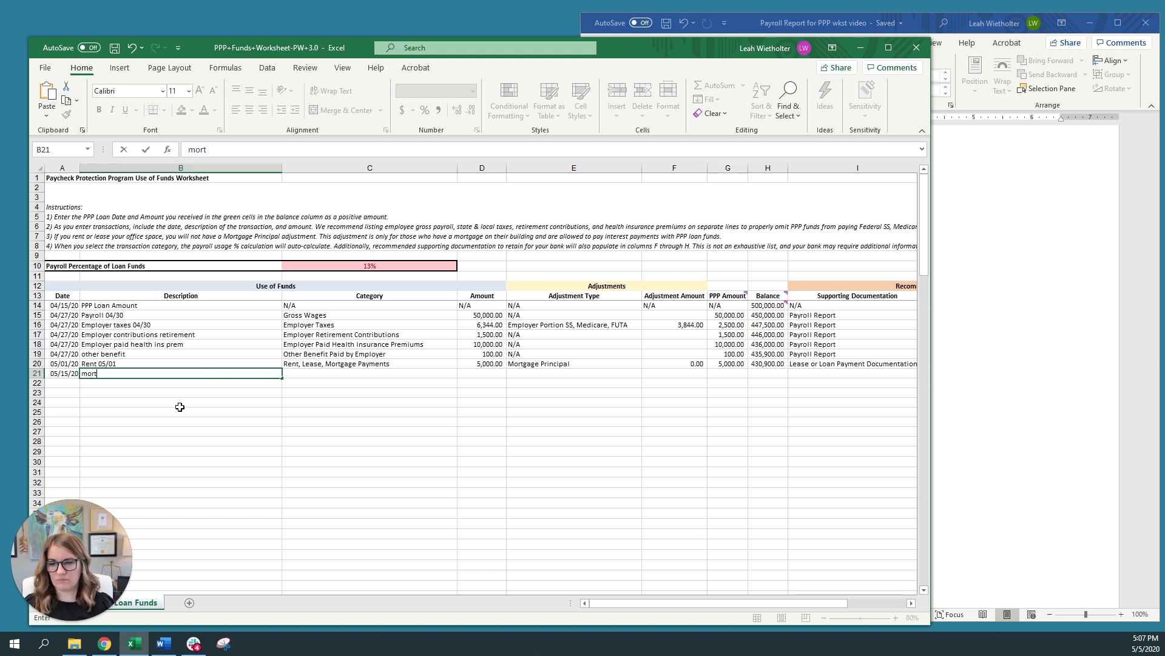
text(gage payment)
key(Tab)
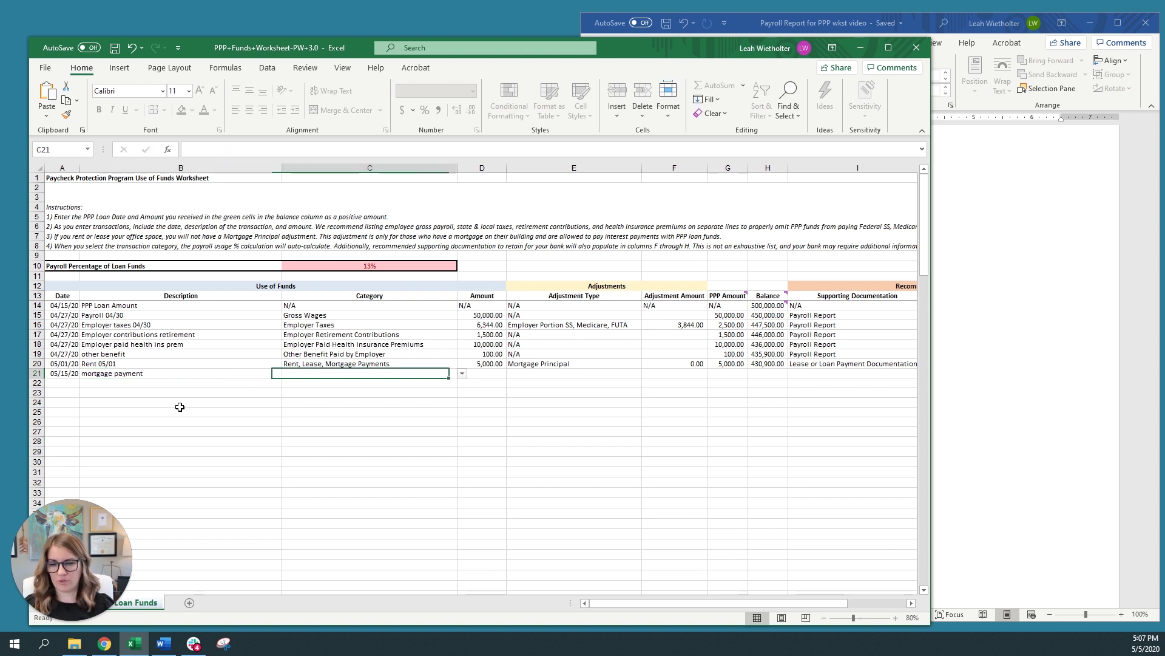
click(462, 374)
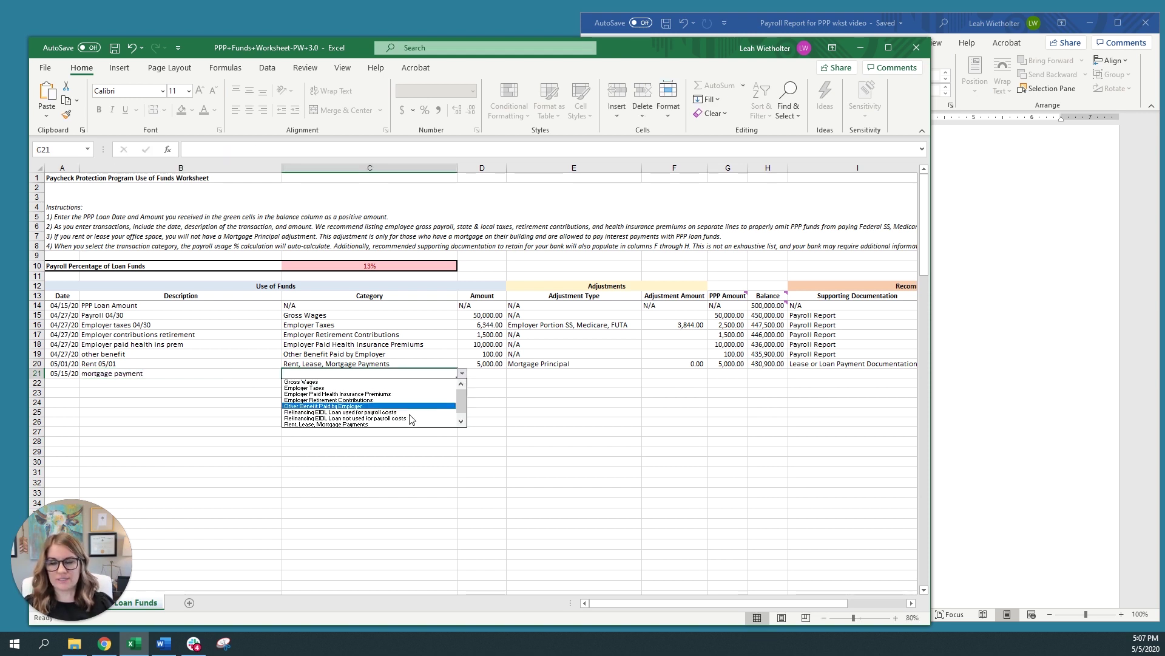
click(375, 425)
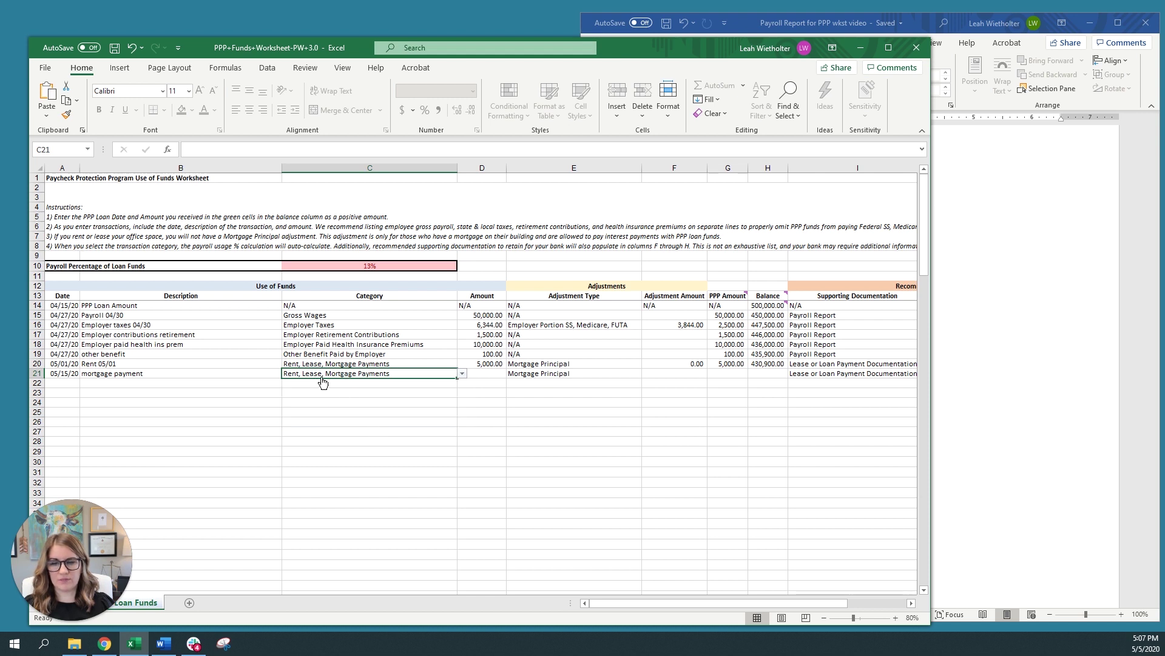
key(Tab)
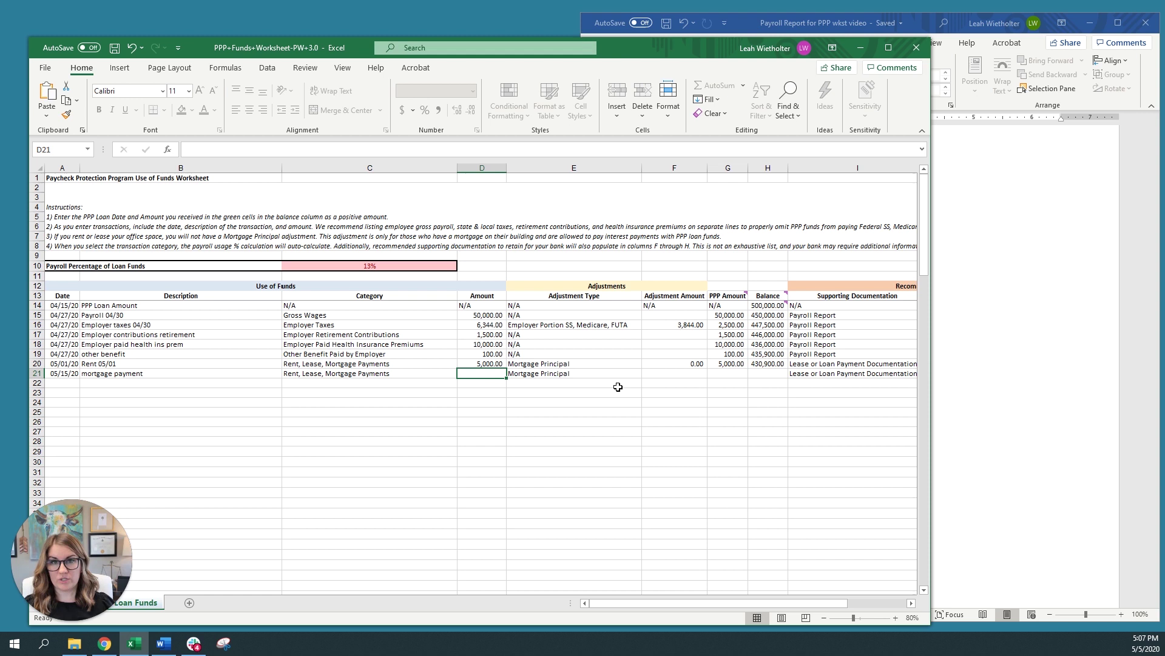
text(5000)
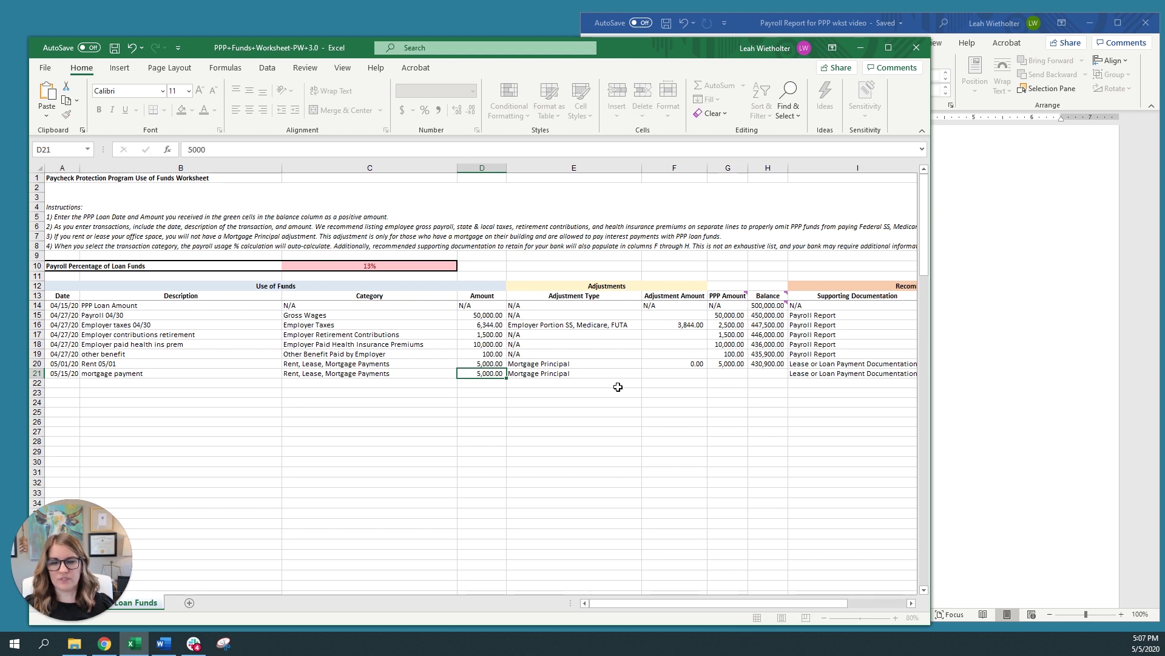
key(Tab)
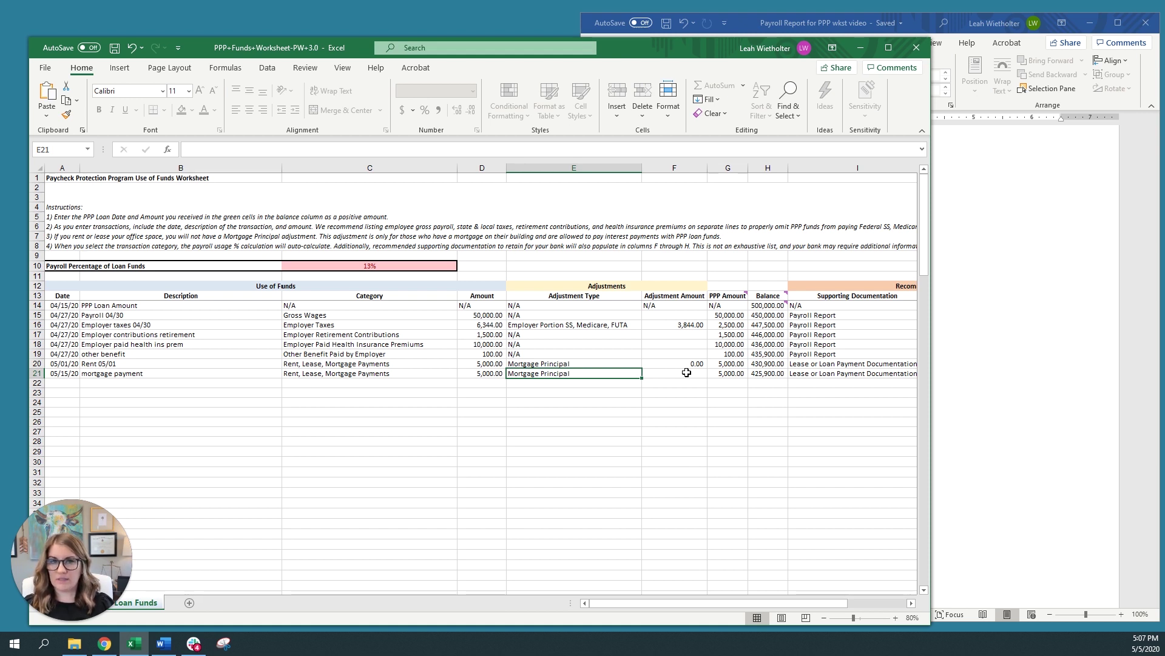
Enter a 4,500.00 mortgage principal adjustment on row 21, leaving 500.00 as the PPP amount
click(686, 372)
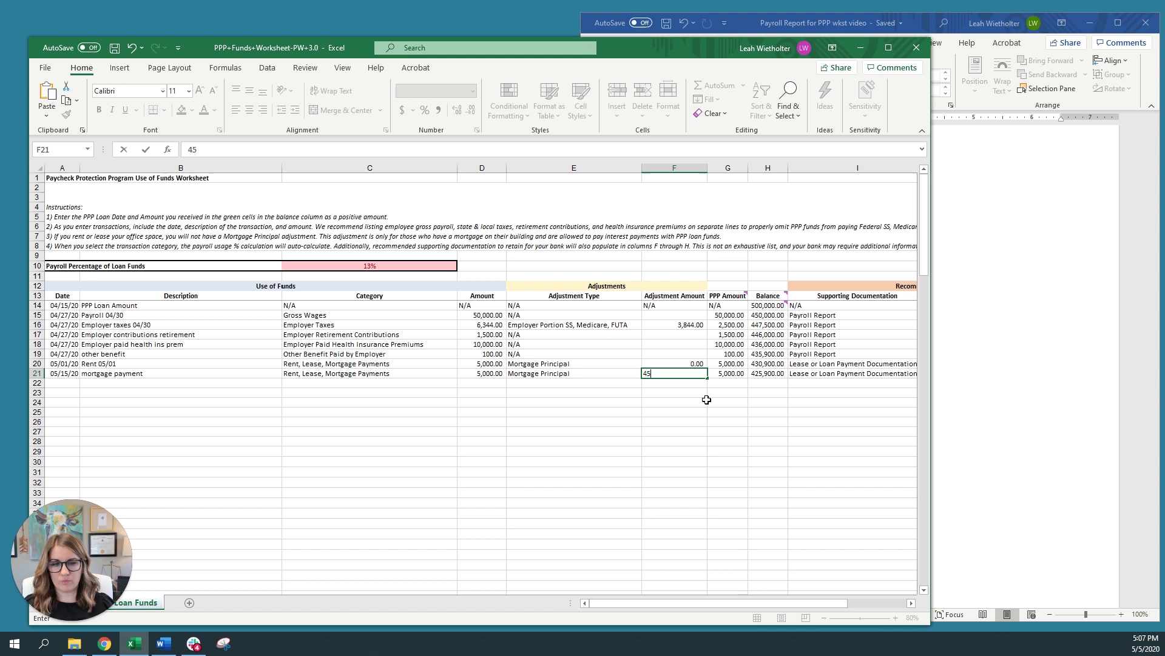
text(4500)
key(Return)
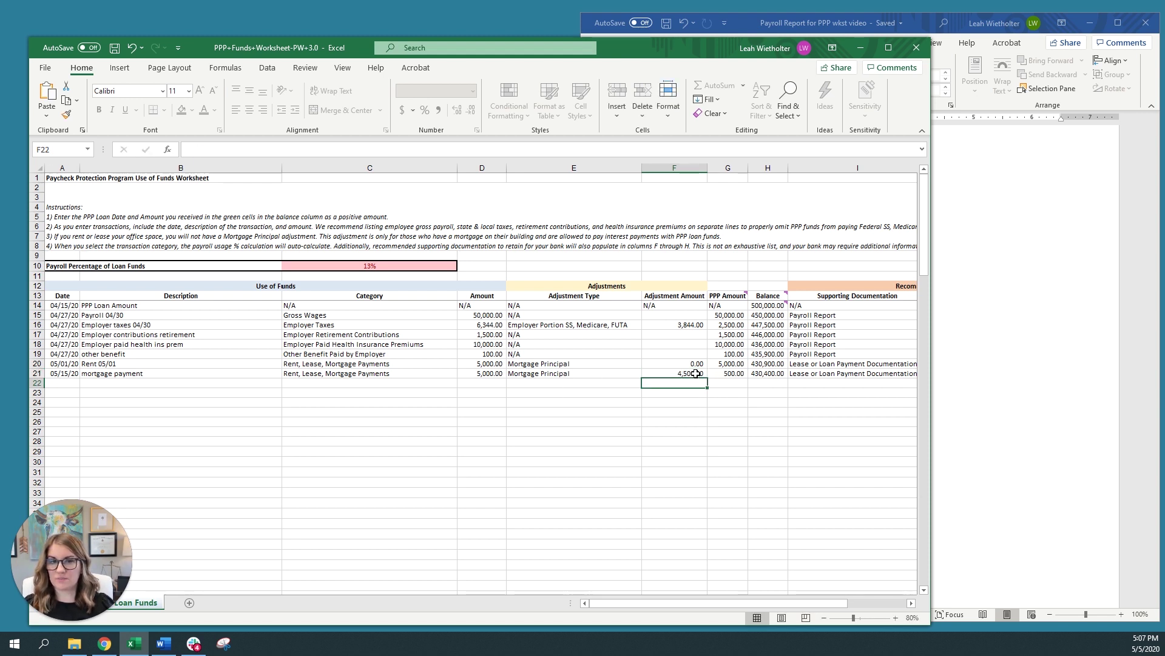
mouse_move(725, 292)
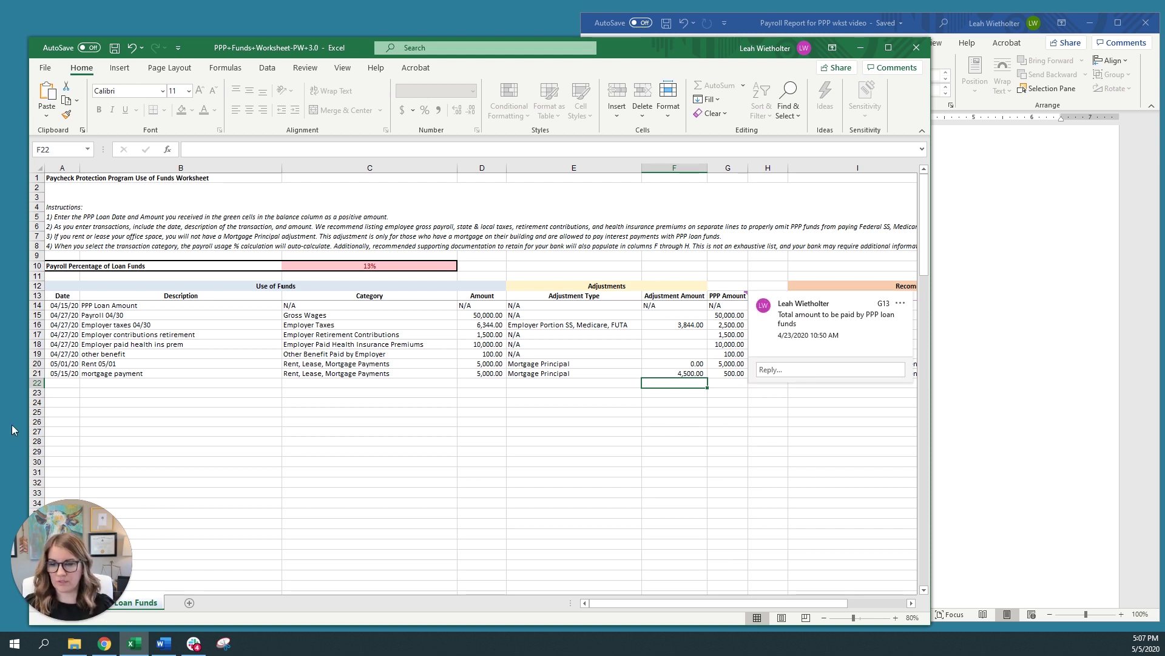
click(60, 383)
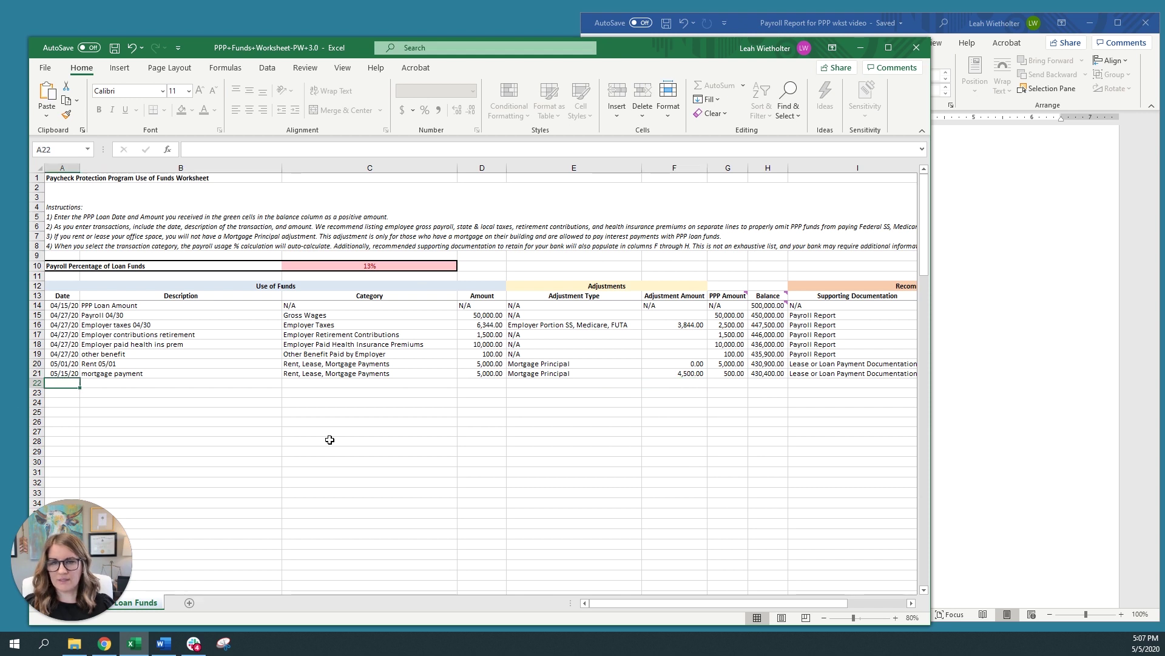
Fill row 22 with 05/15/20, 'Internet', category Utilities and 500.00, bringing the balance to 429,900.00
text(5/15/20)
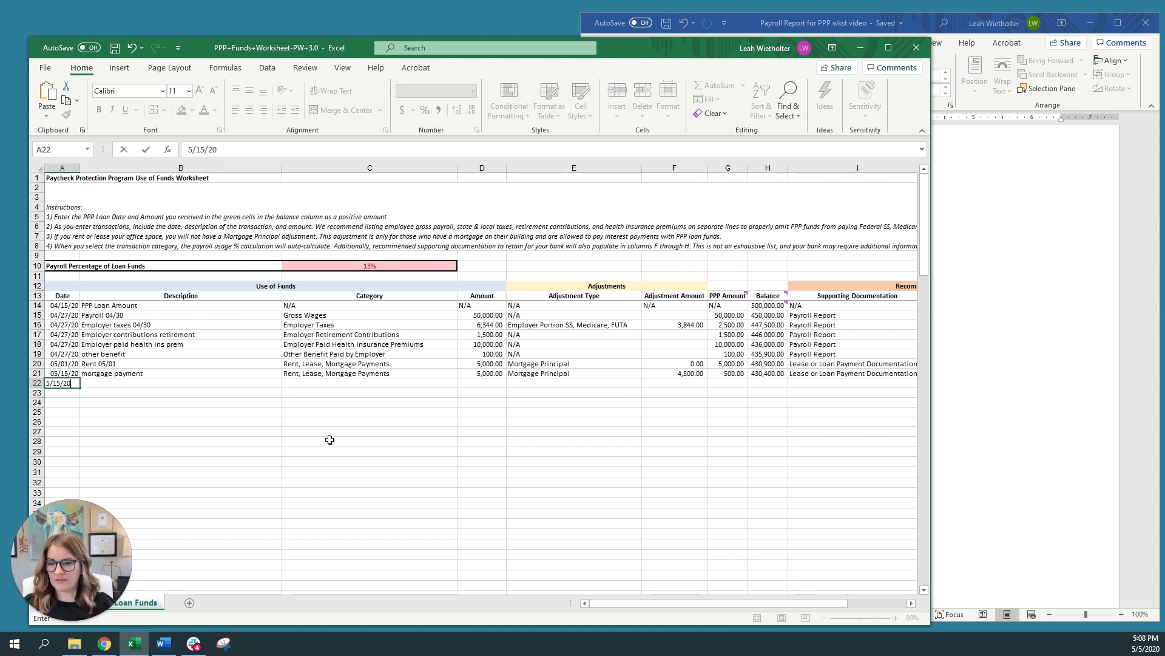
key(Tab)
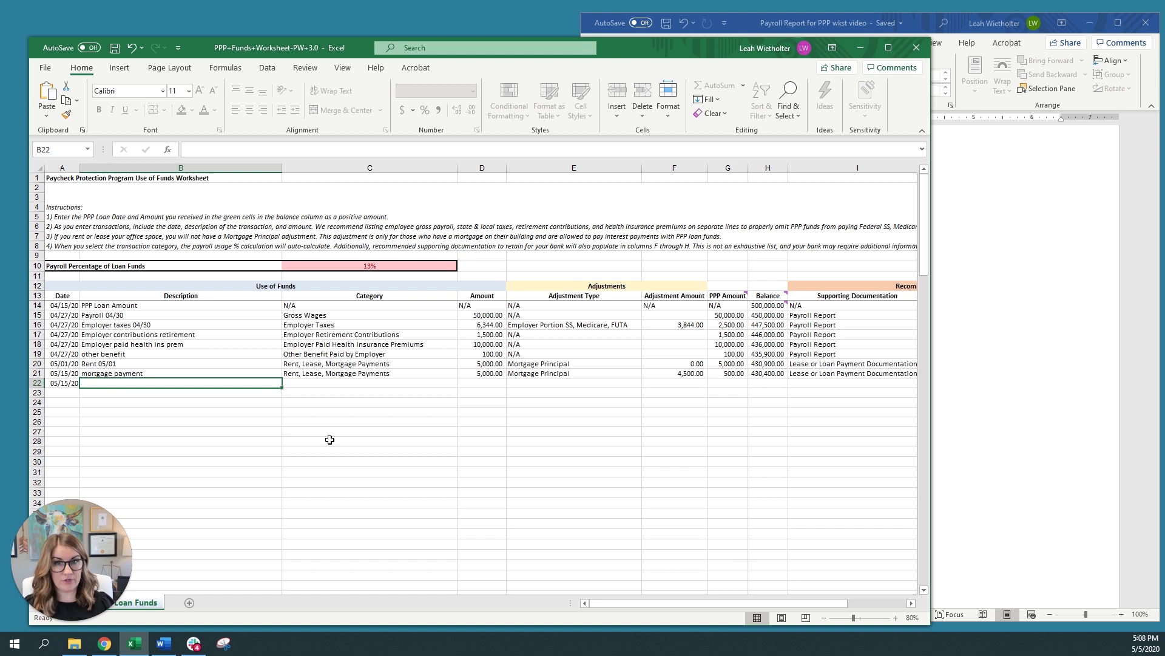
text(Internet)
key(Tab)
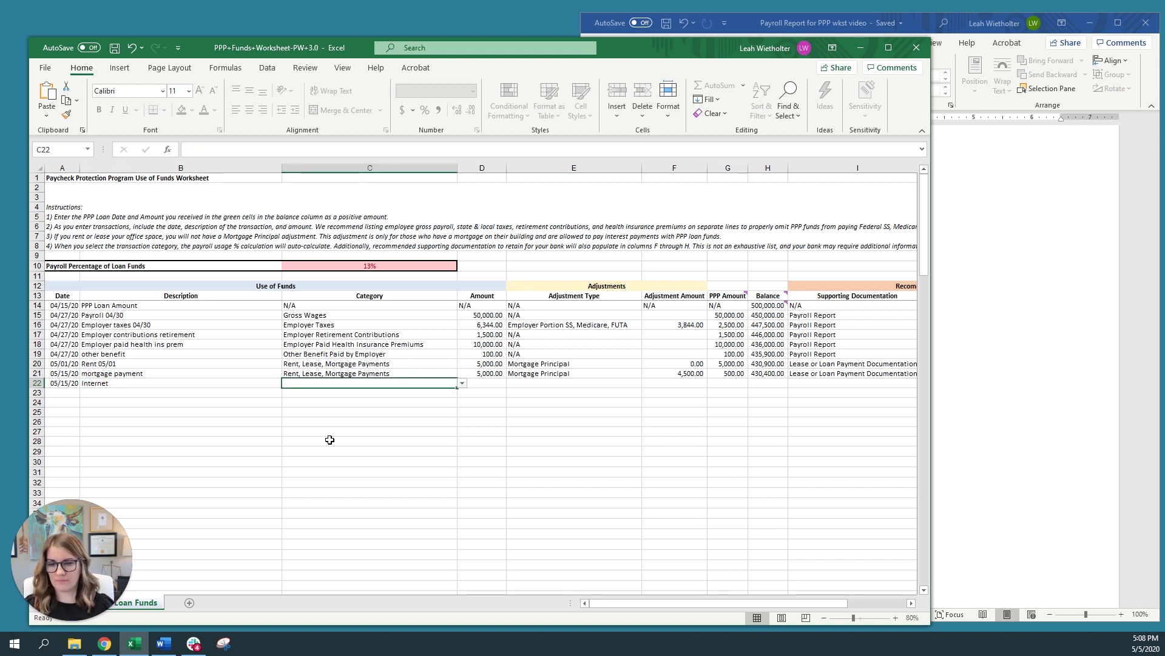
click(463, 383)
scroll(461, 416, down, 1)
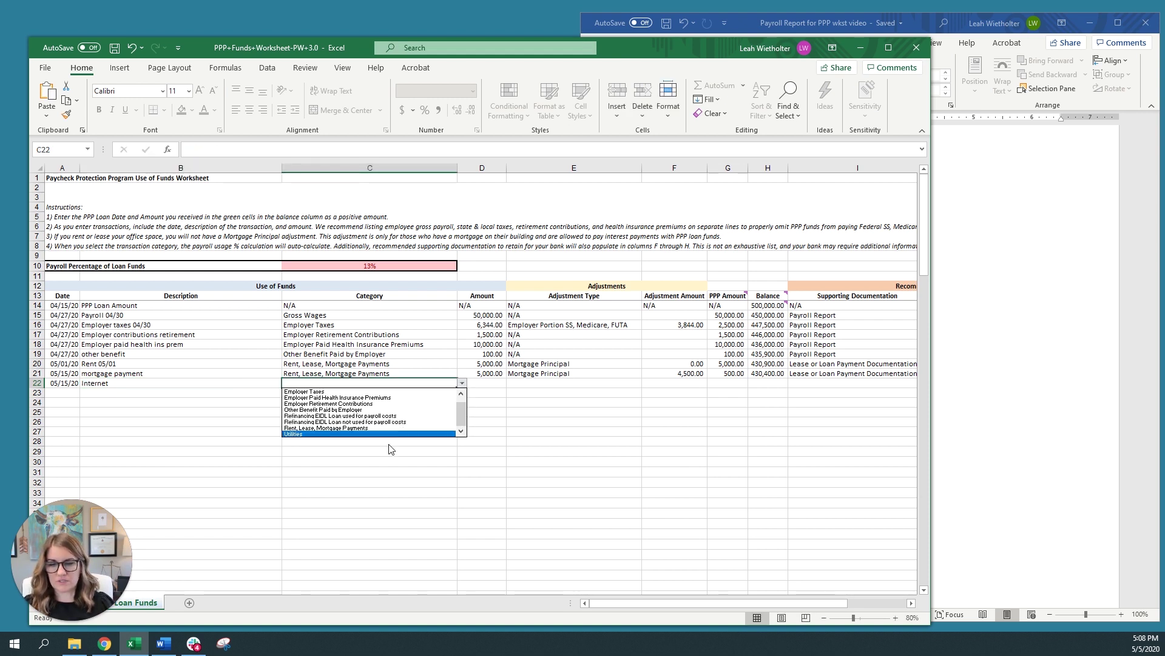
click(303, 439)
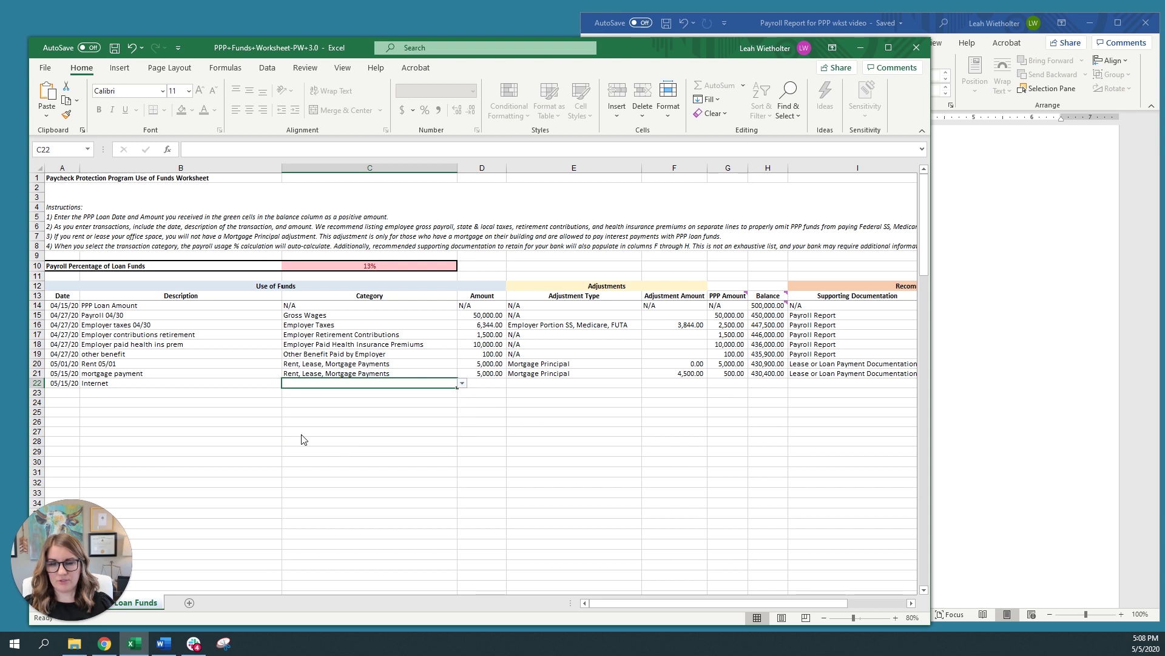
key(Tab)
text(500)
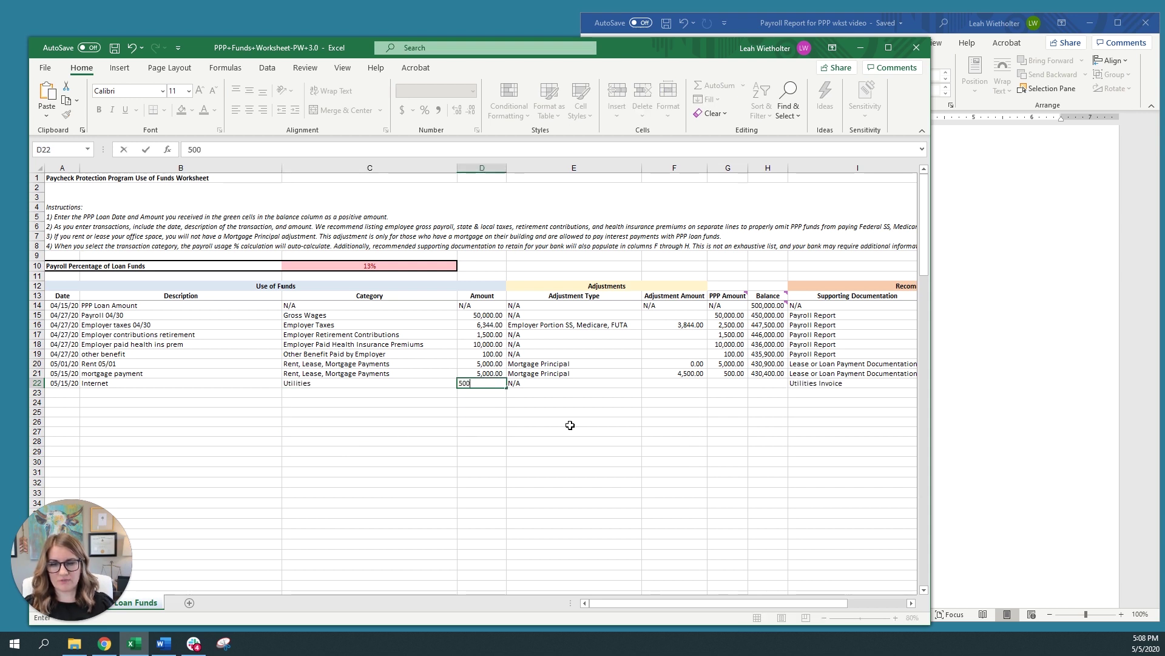
key(Tab)
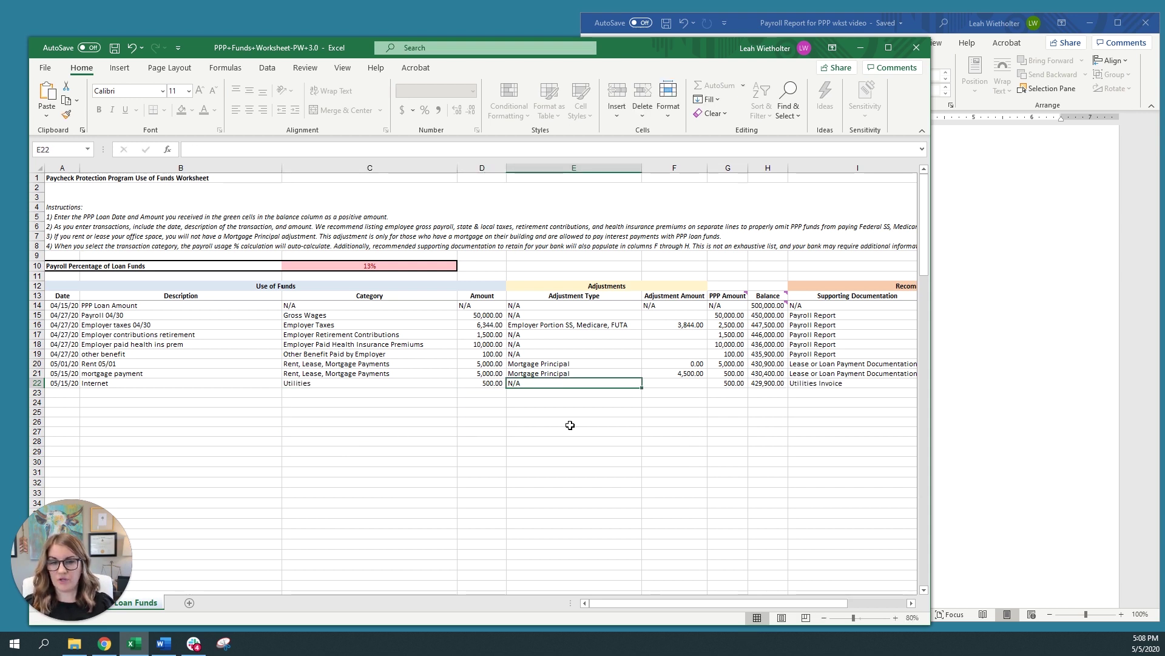
key(Tab)
key(Return)
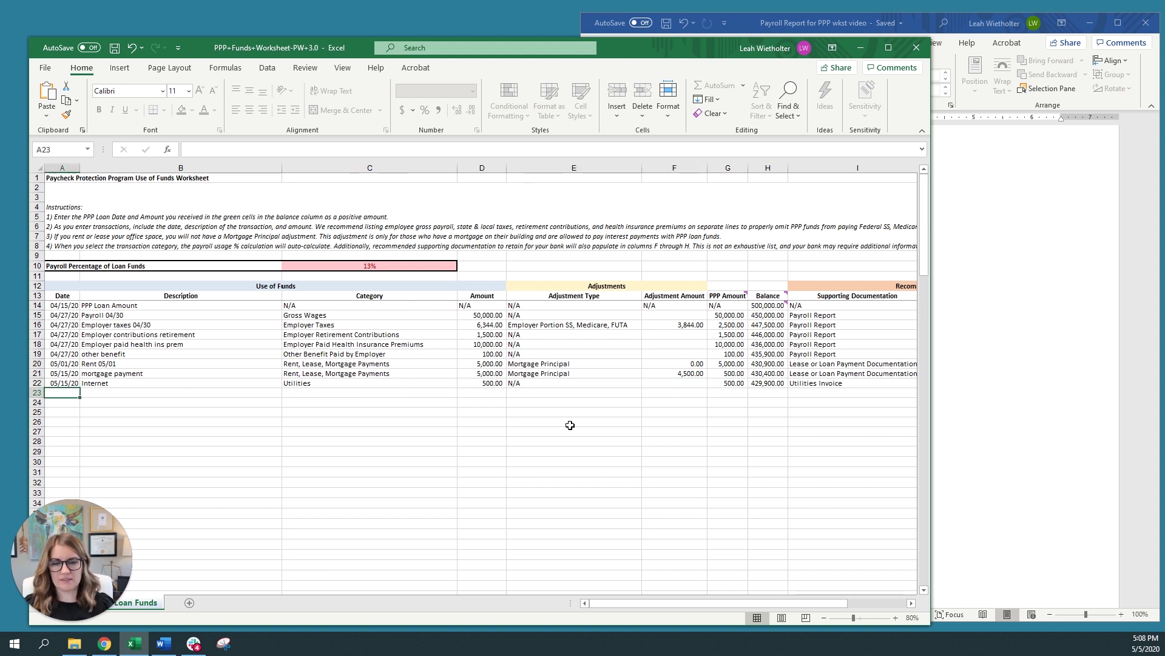
click(719, 383)
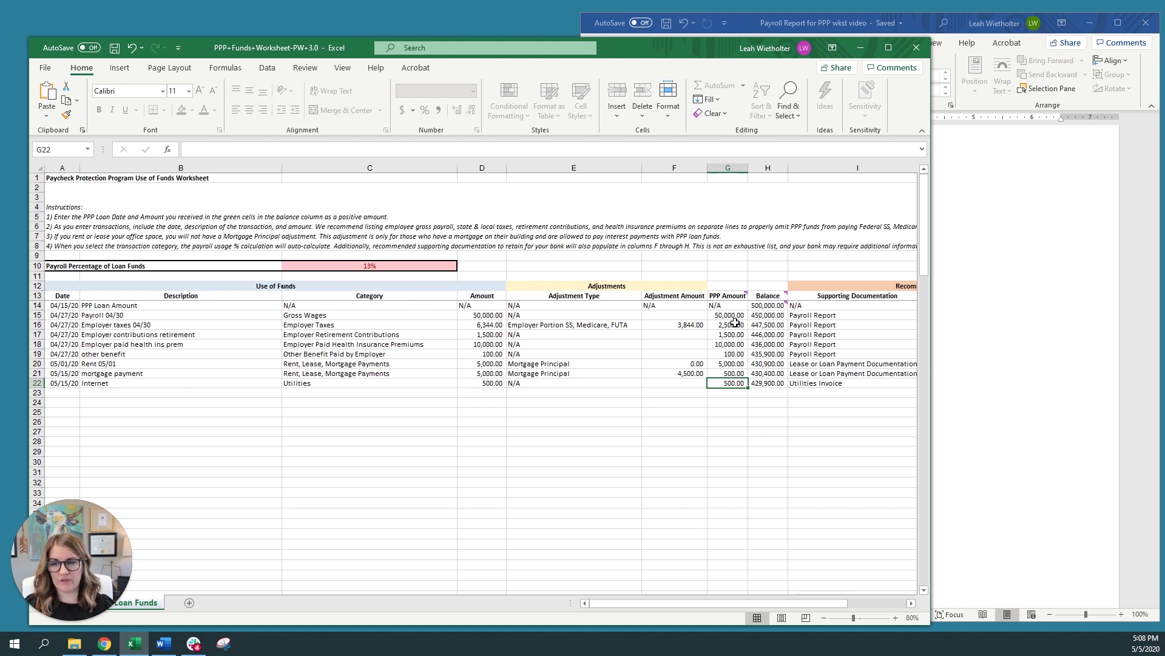
drag(734, 325, 728, 354)
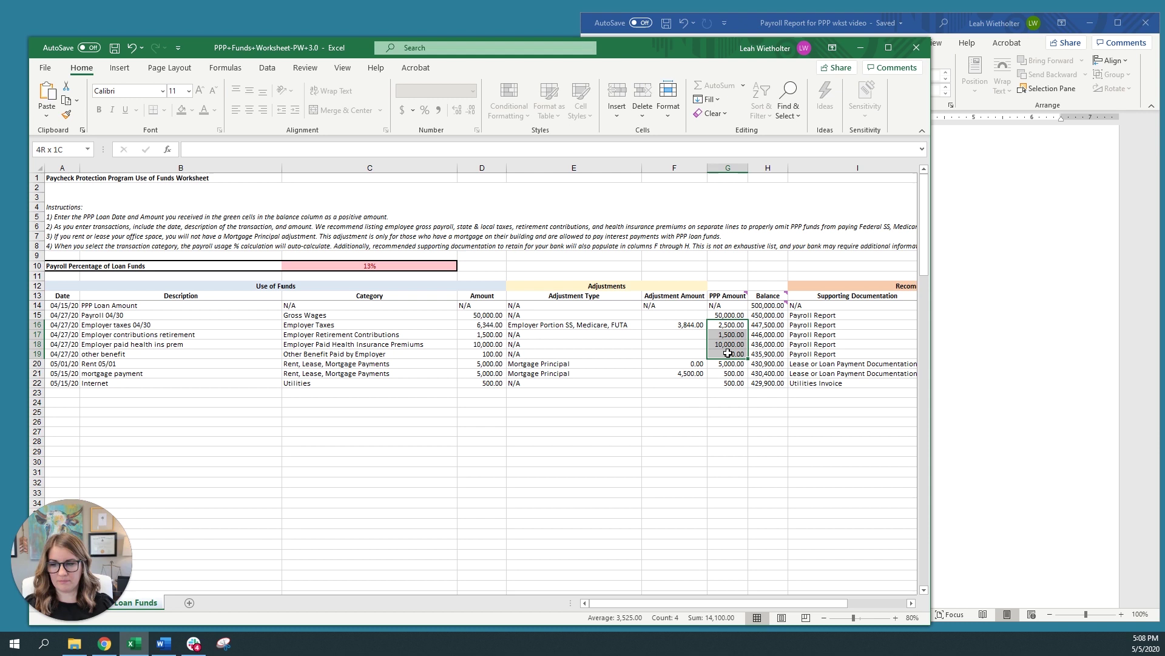
drag(728, 353, 728, 354)
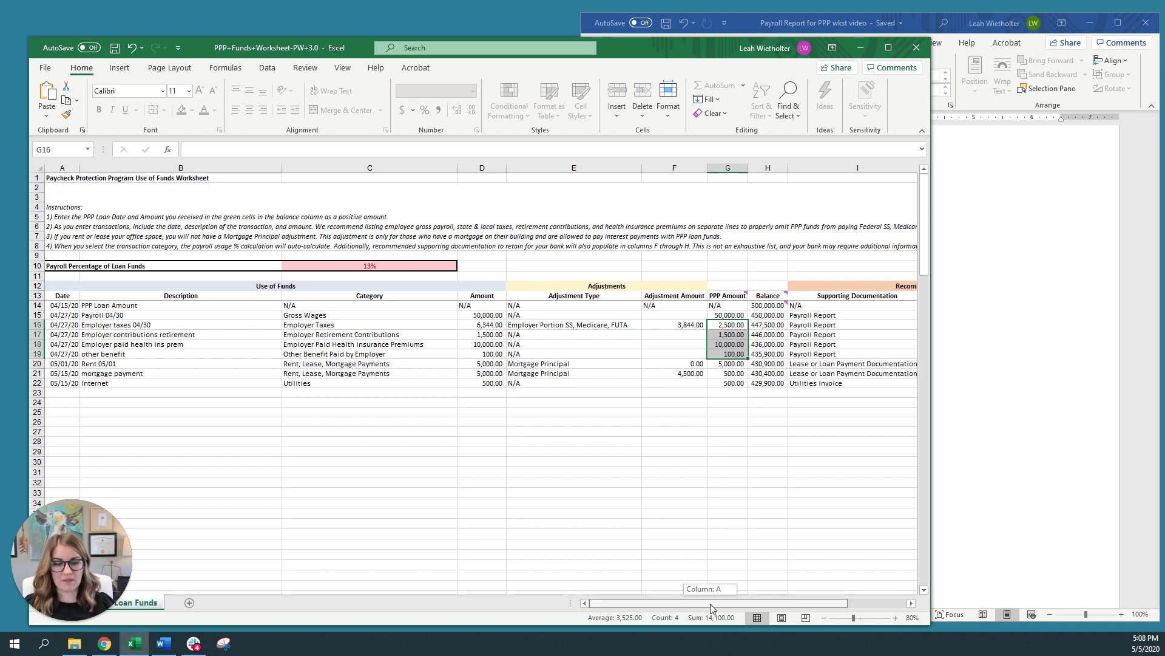
Review recommended documentation: Payroll Report, lease or loan documentation, Utilities Invoice, and Bank Statement
drag(710, 603, 750, 604)
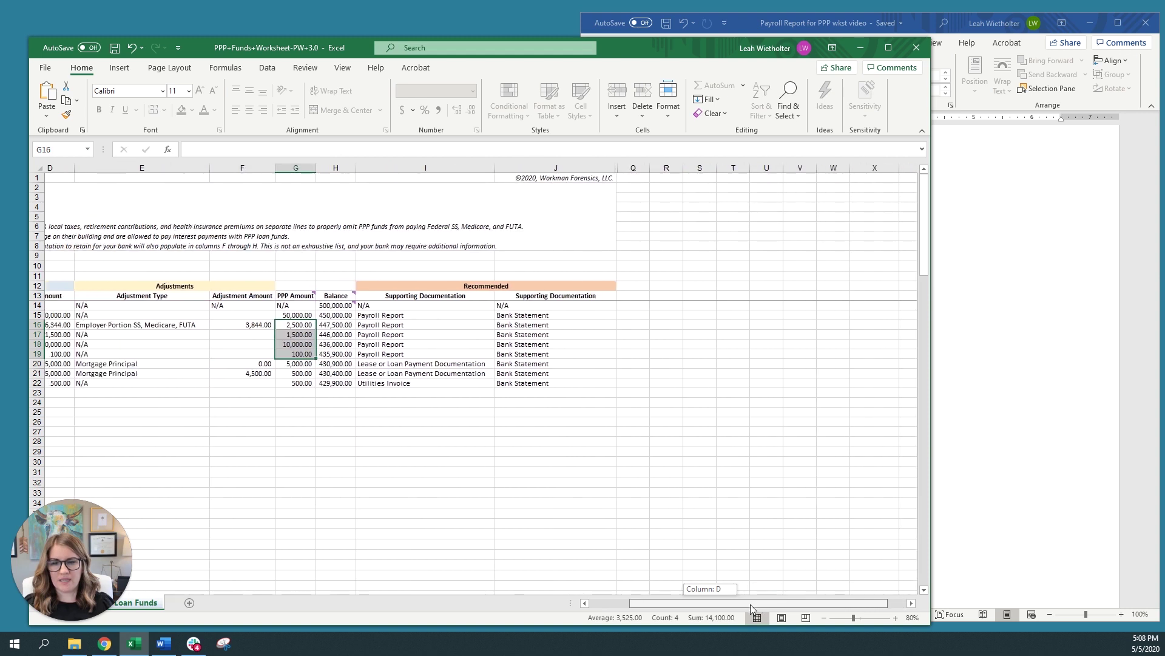
click(489, 287)
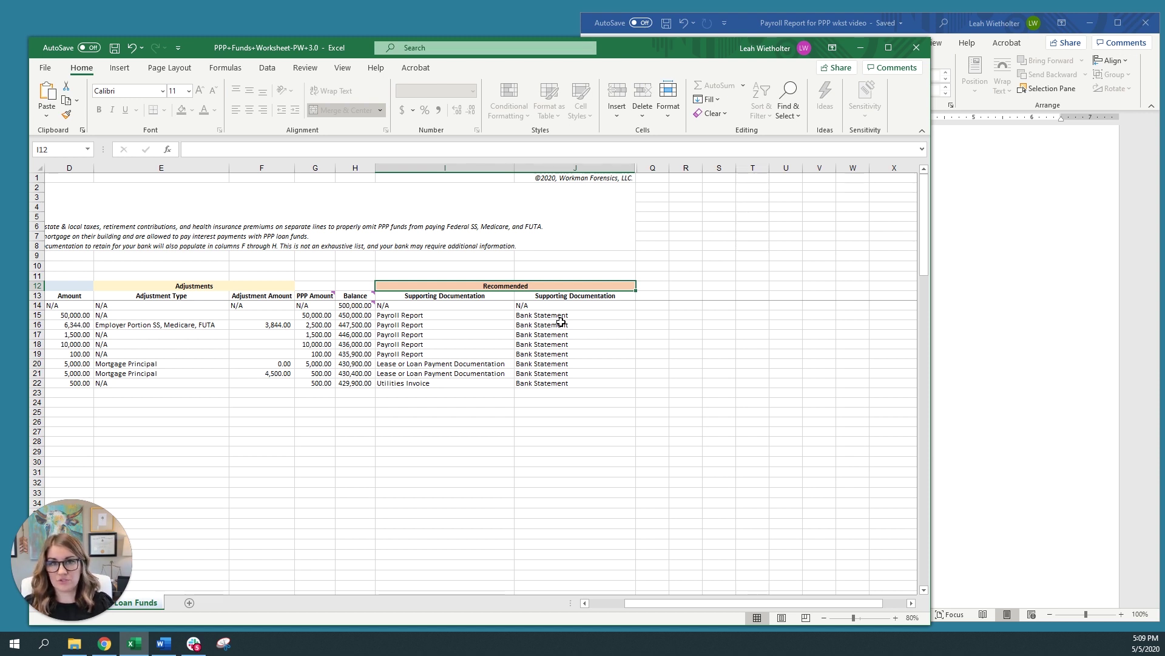
click(402, 316)
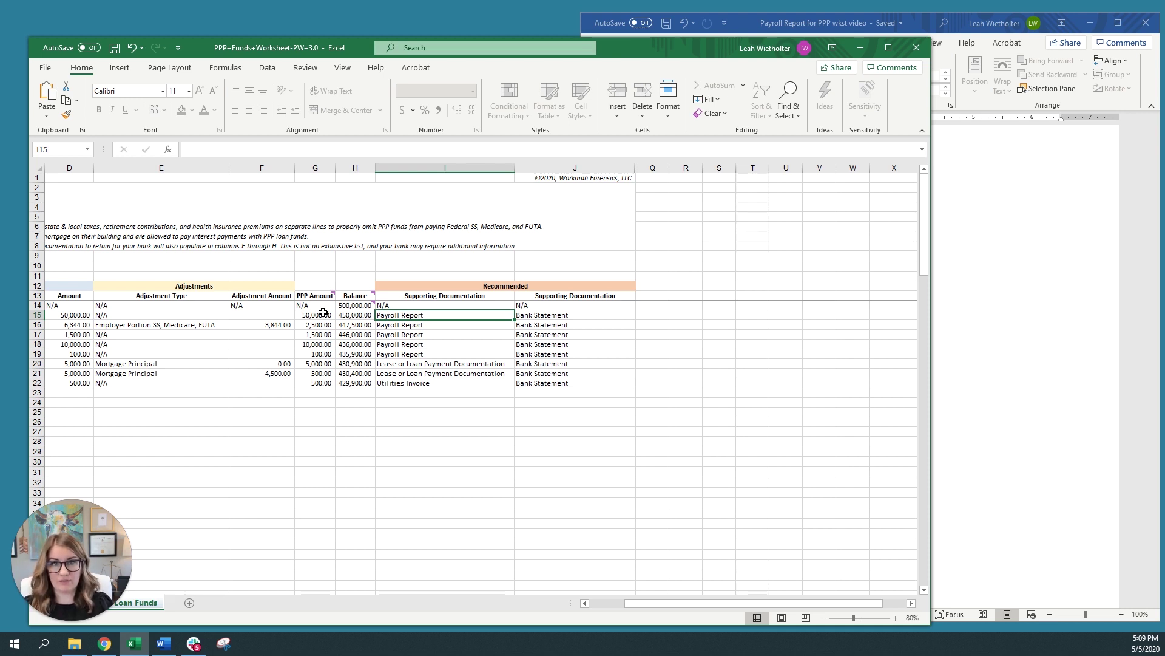
click(403, 365)
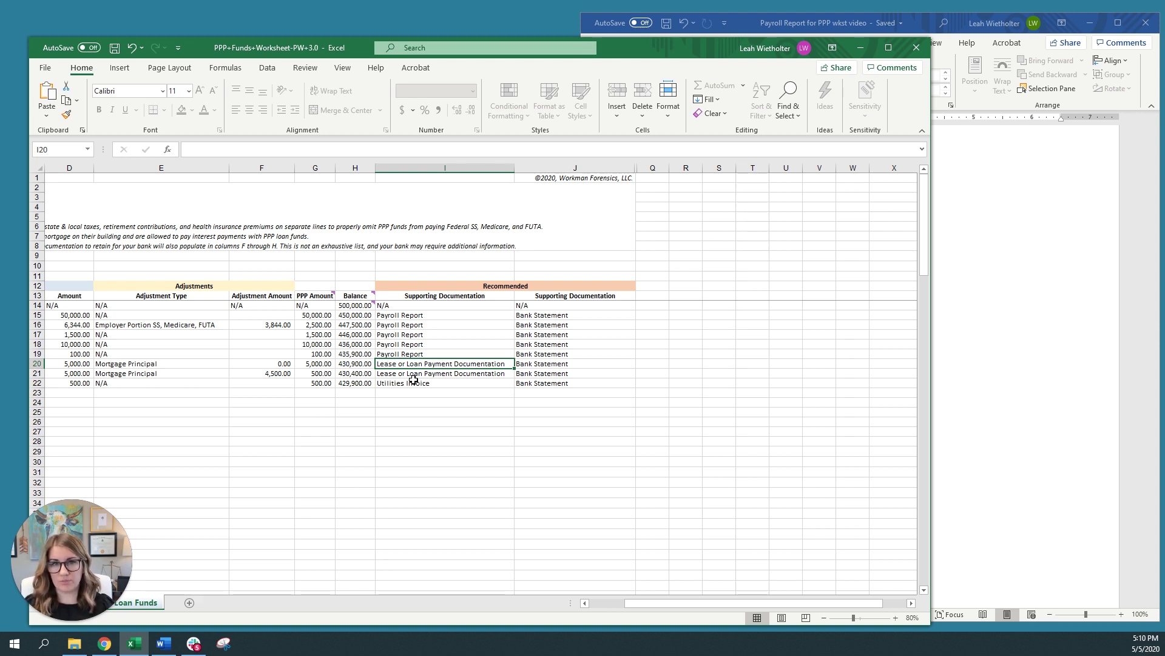
click(417, 384)
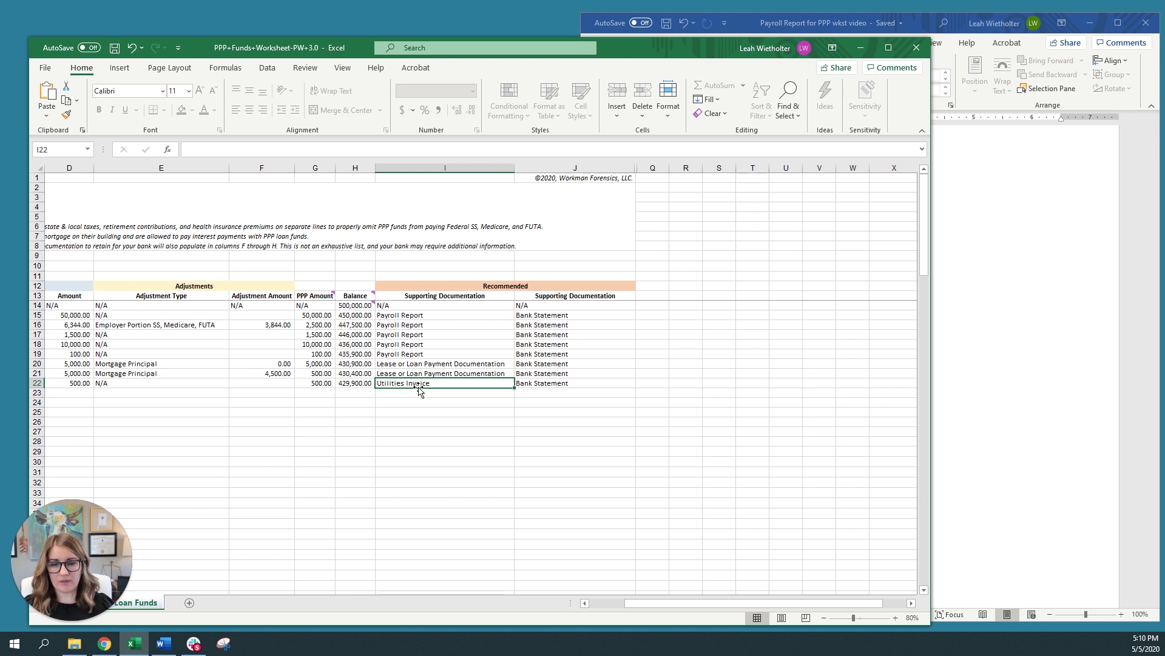
Jump back to column A of the Internet row so Date and Description are visible
key(Left)
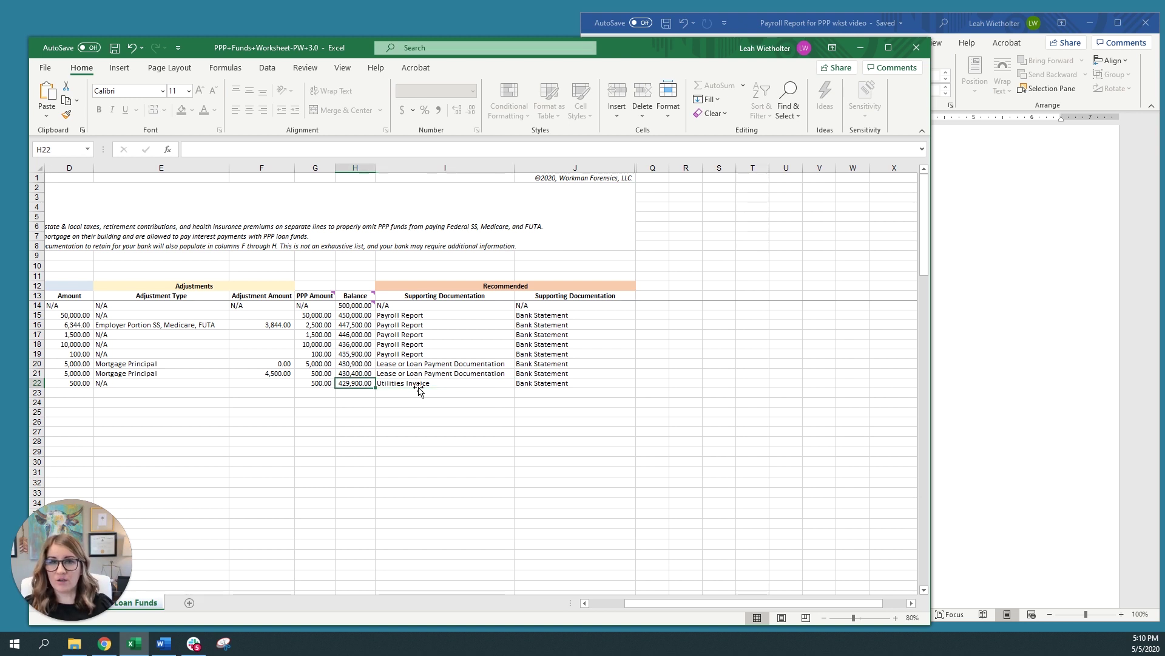
key(Home)
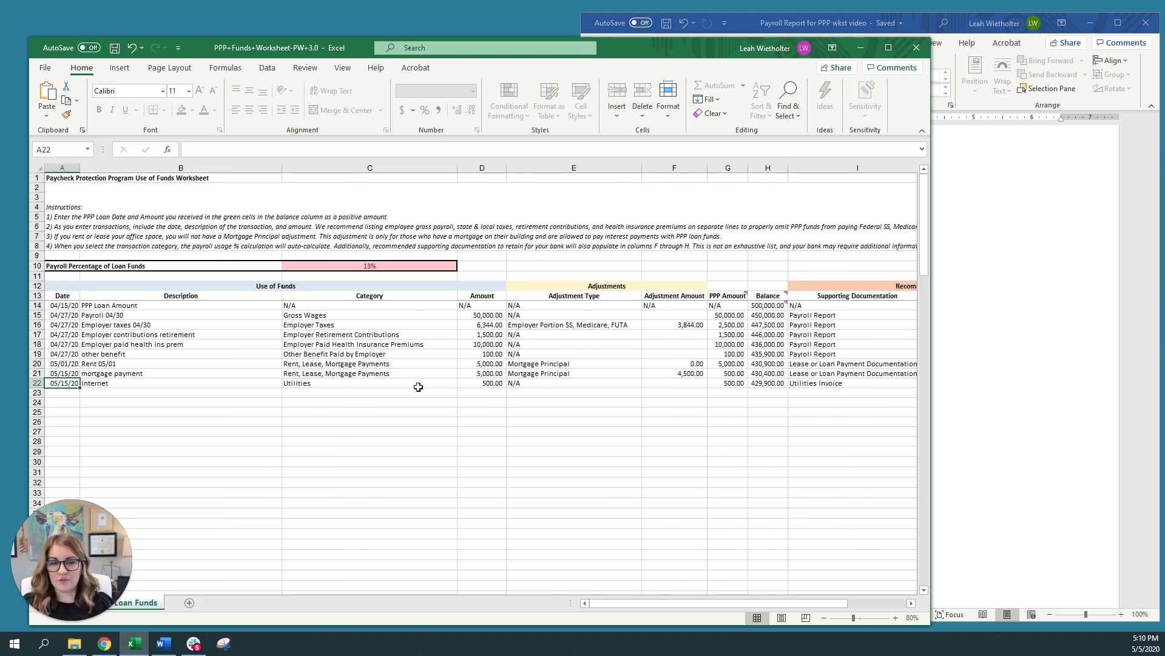